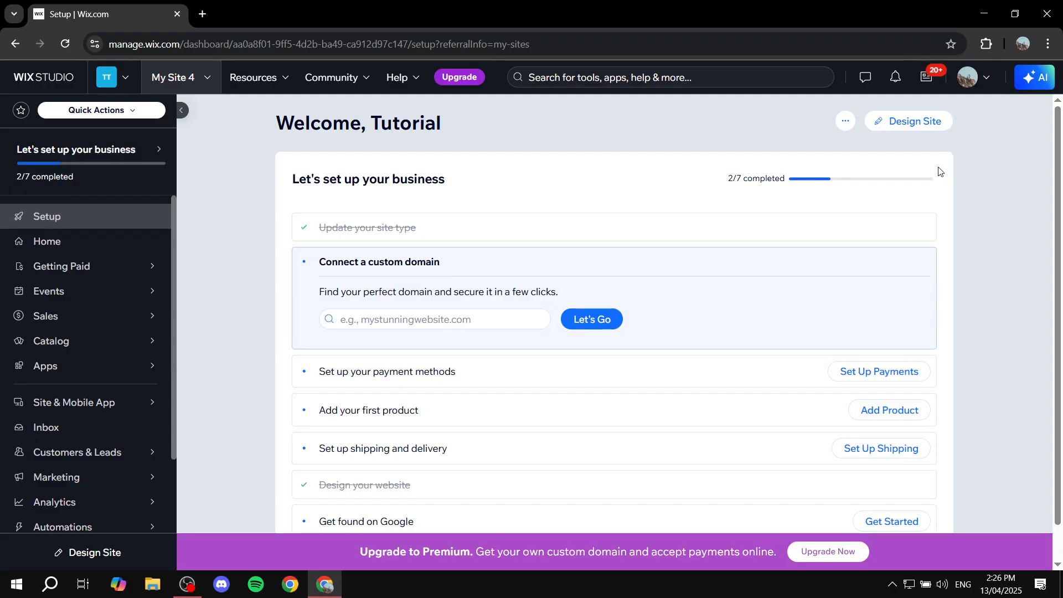
# Open the site's design editor and look through its page list for the event pages
pyautogui.click(911, 120)
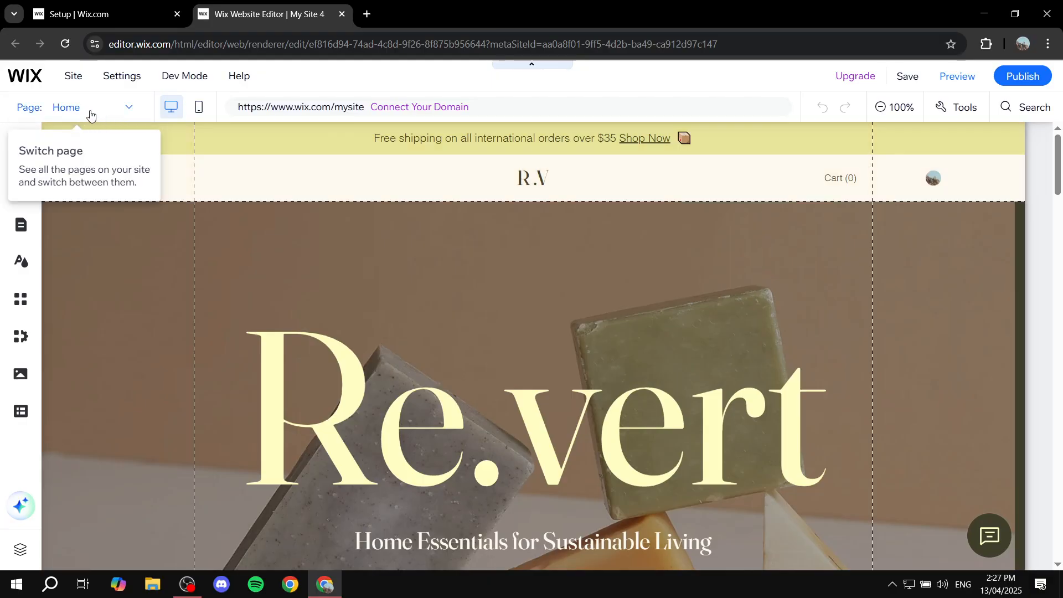
pyautogui.click(113, 106)
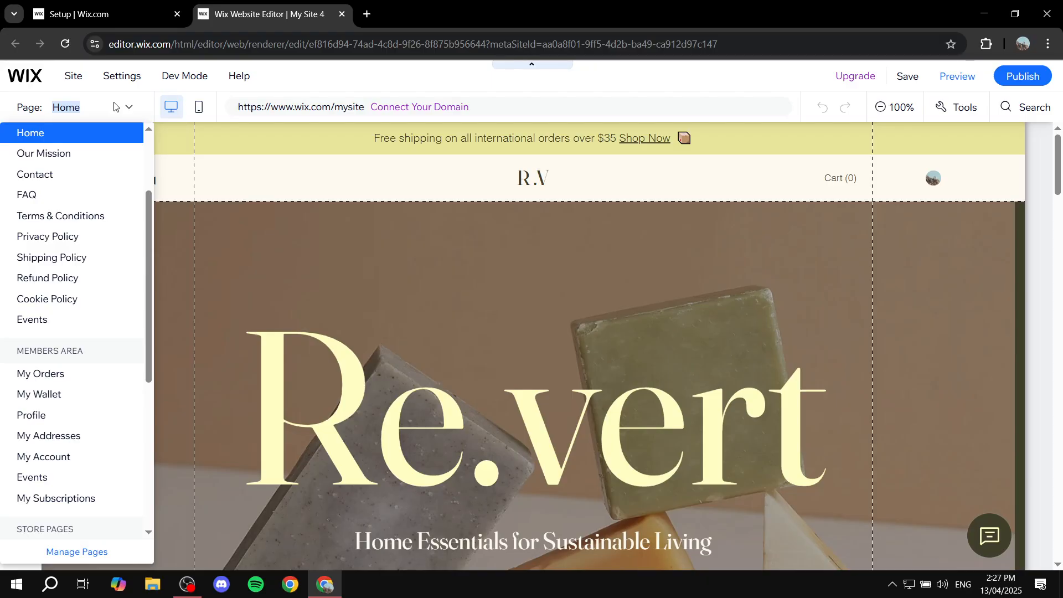
pyautogui.scroll(-5, 103, 307)
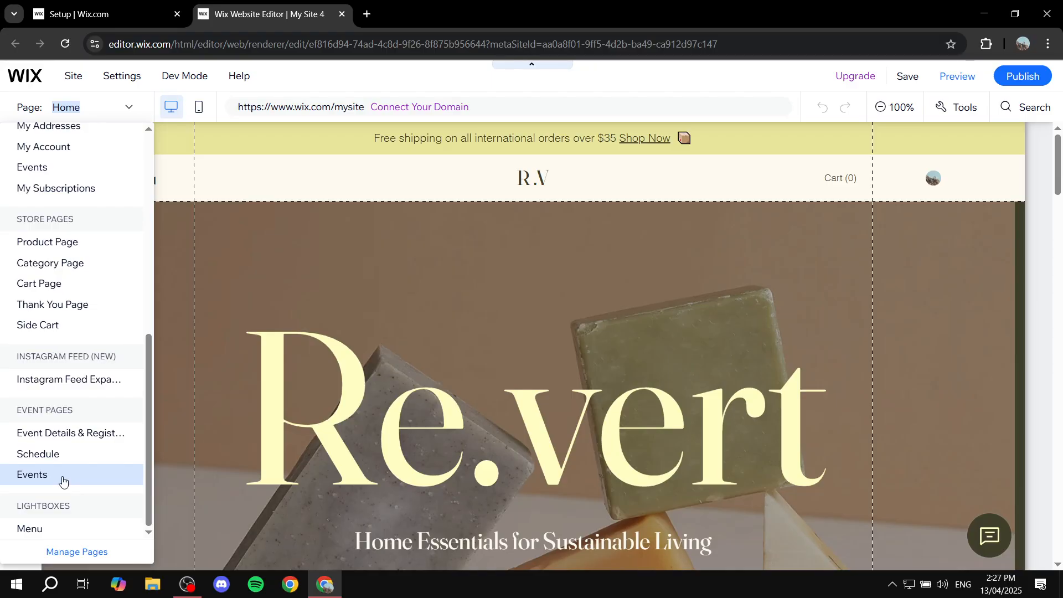
pyautogui.click(360, 191)
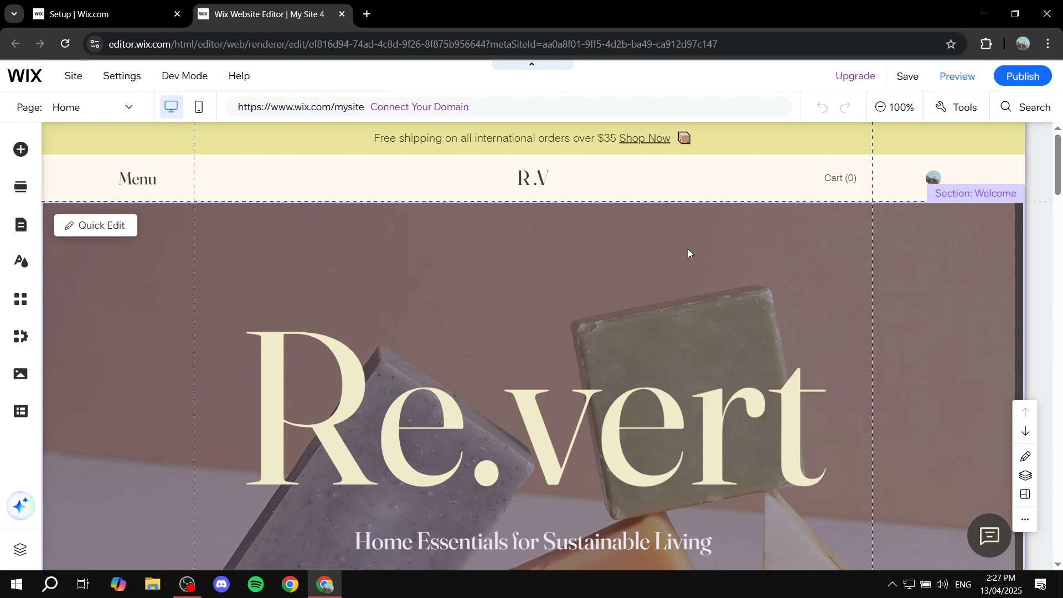
# Search the app market for "events" and view the Wix Events & Tickets app's details
pyautogui.click(22, 300)
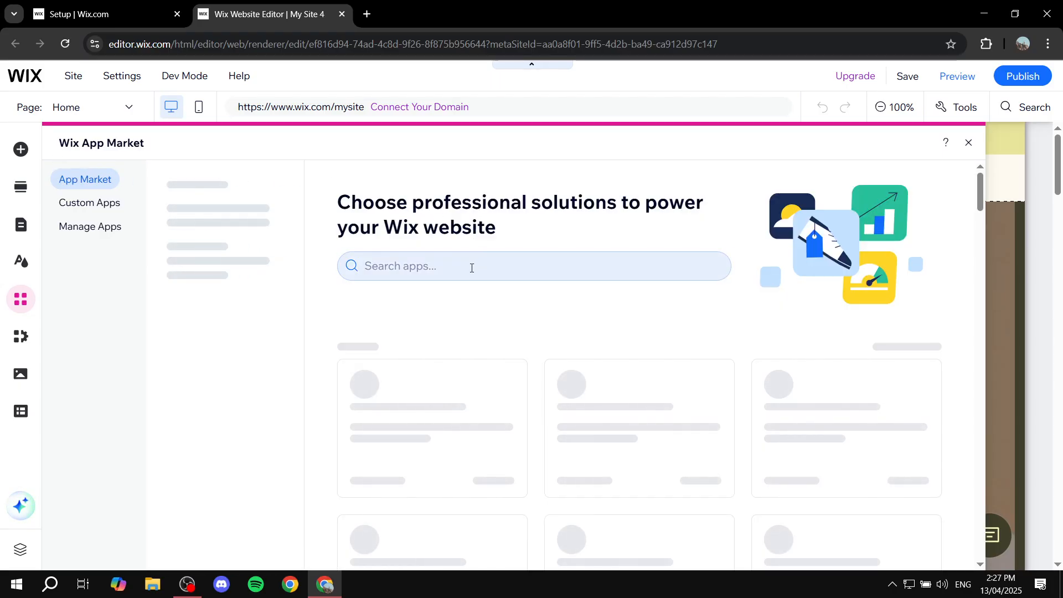
pyautogui.click(471, 268)
pyautogui.write('event')
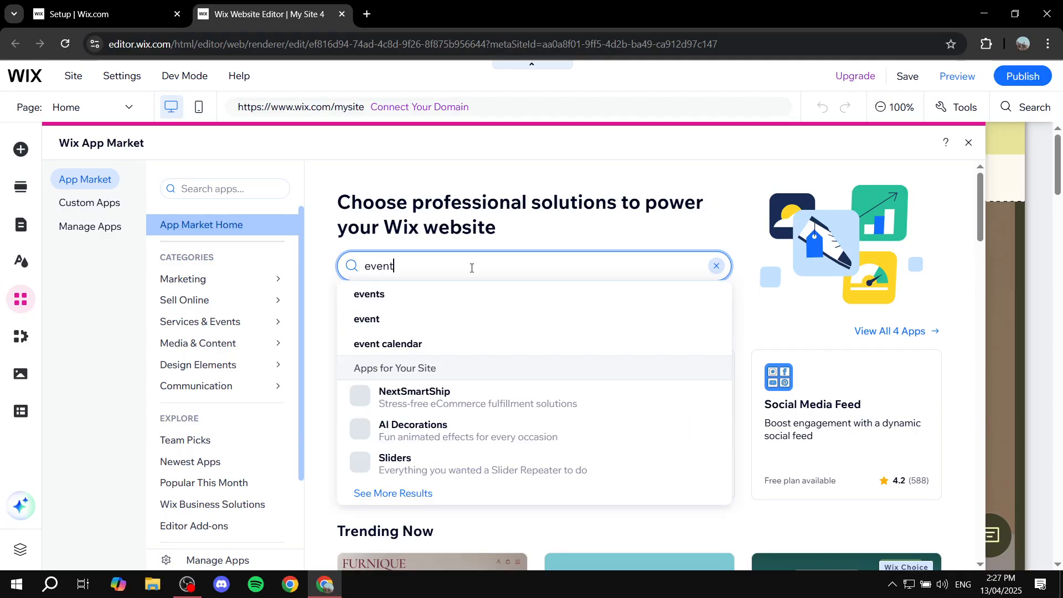
pyautogui.press('Return')
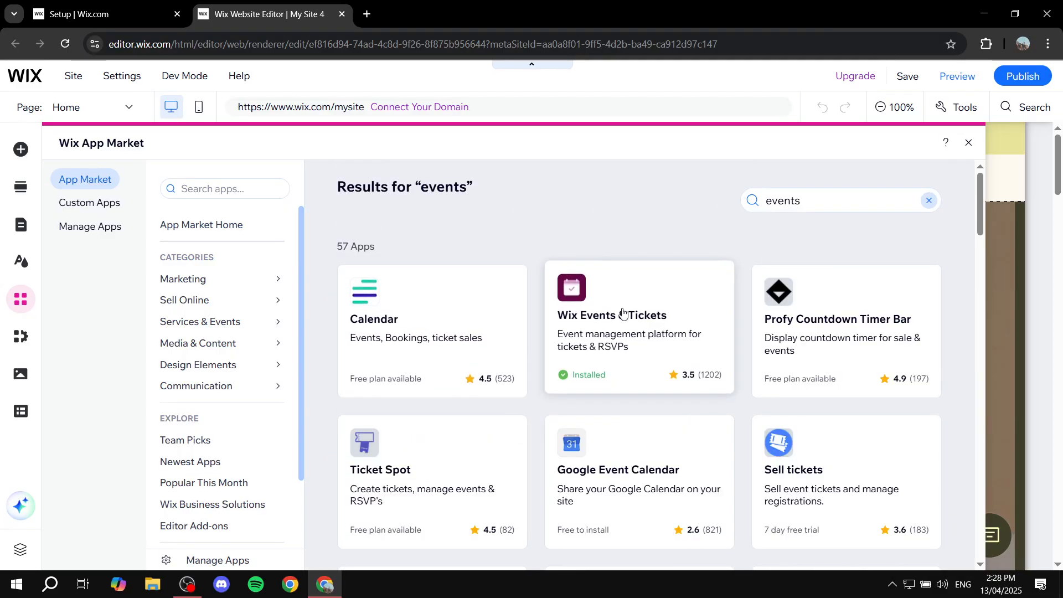
pyautogui.click(628, 310)
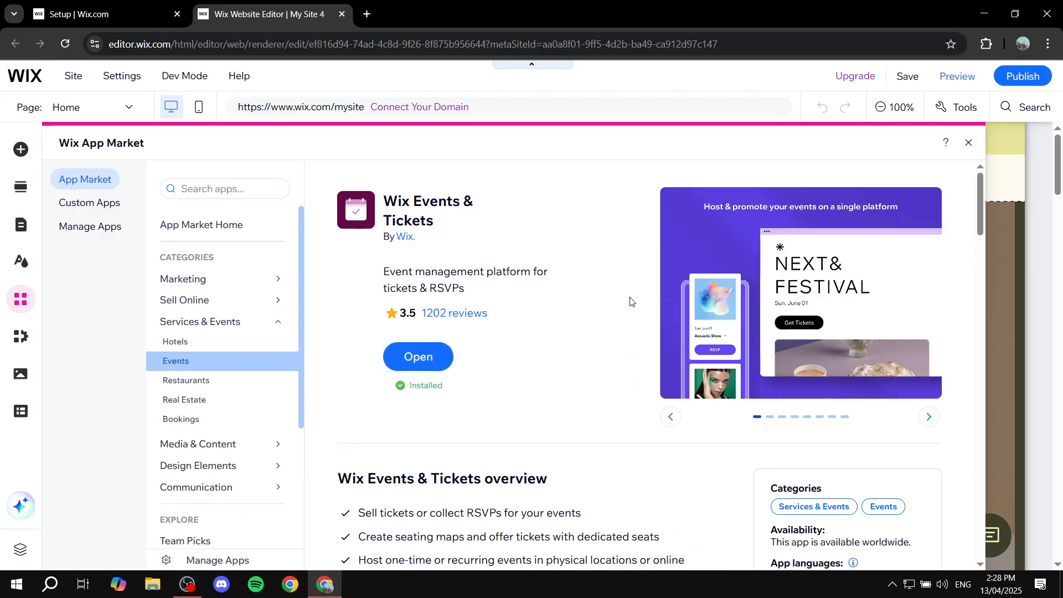
pyautogui.click(969, 143)
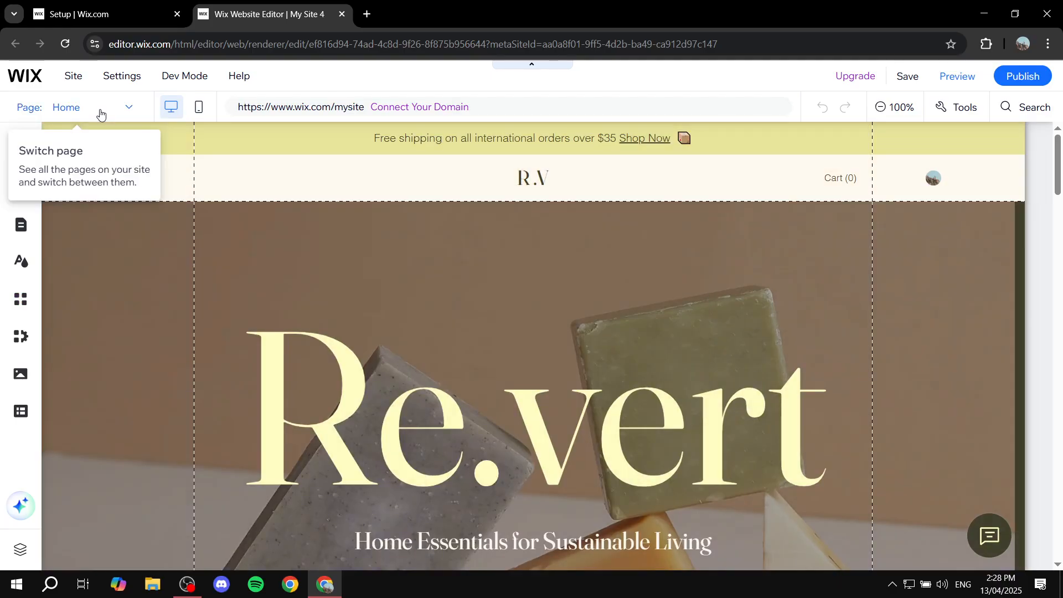
# Switch the editor to the Event Details & Registration page under Event Pages
pyautogui.click(100, 113)
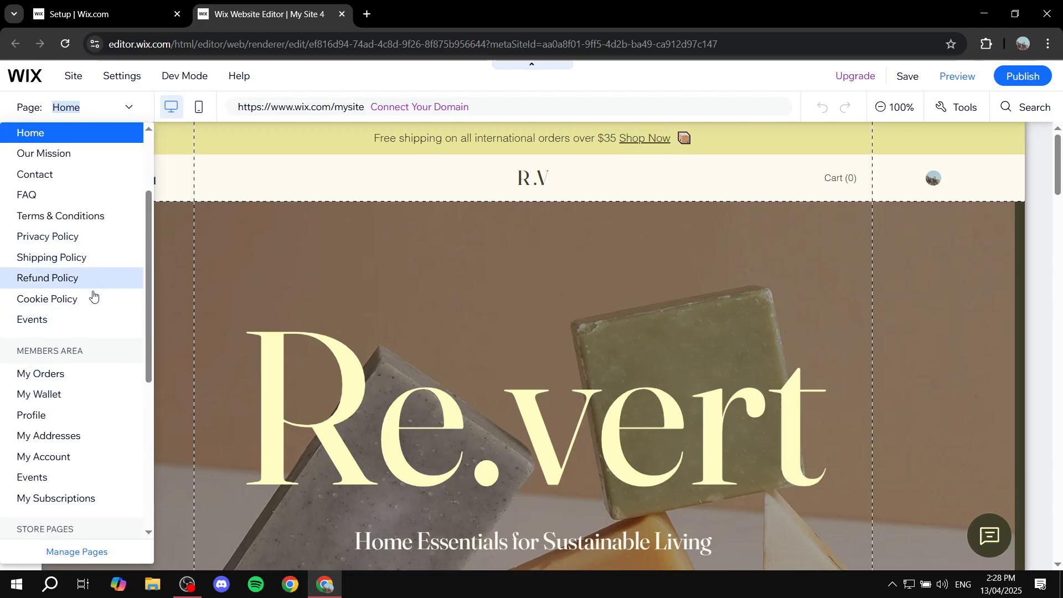
pyautogui.scroll(-5, 93, 295)
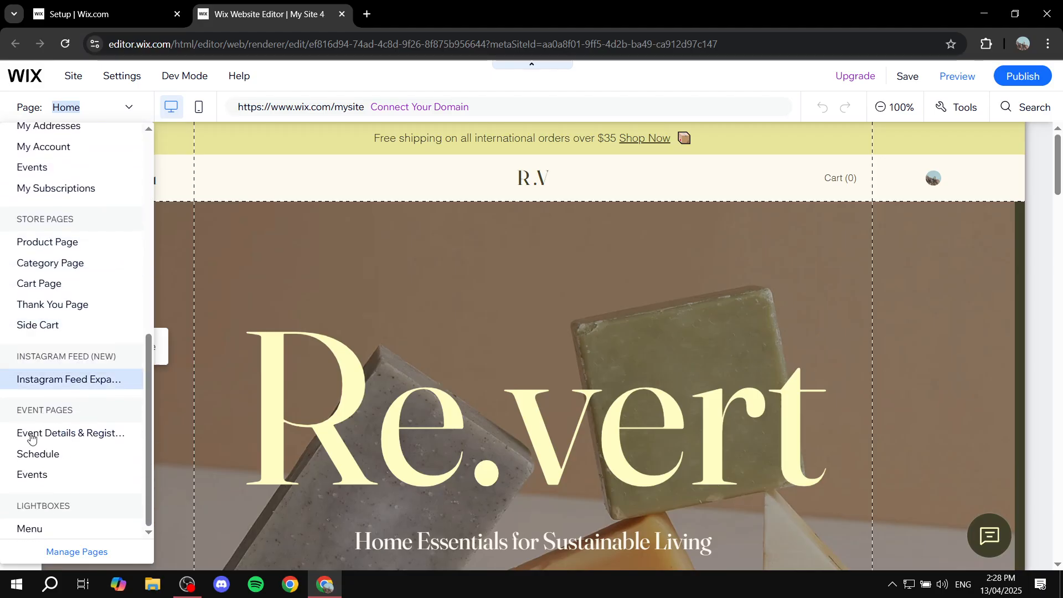
pyautogui.click(78, 434)
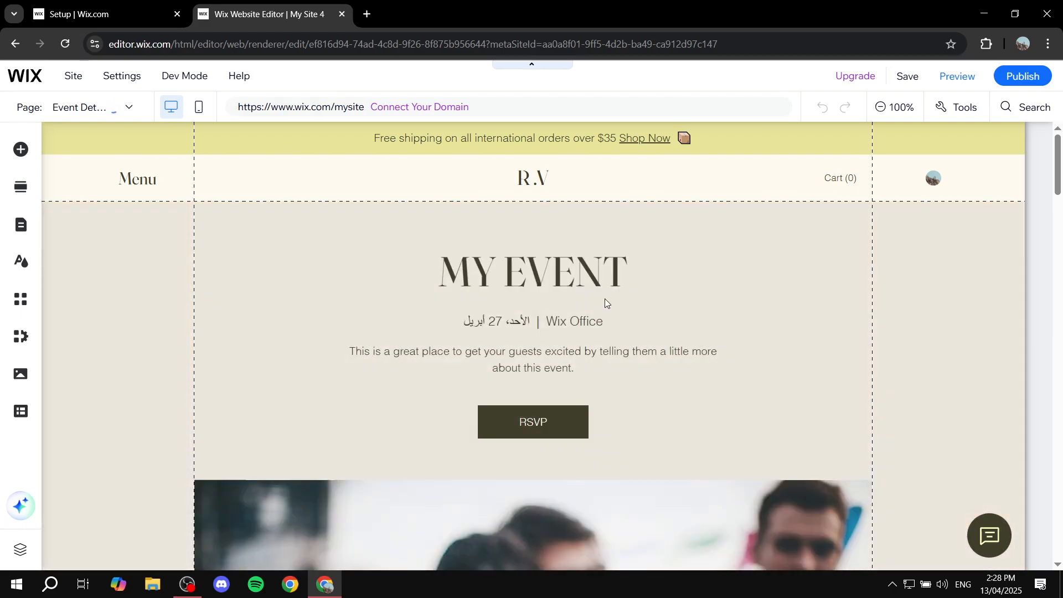
# Examine the event details page, including its title, RSVP area, time and location, guests, about section and map
pyautogui.click(605, 299)
pyautogui.scroll(-1, 621, 313)
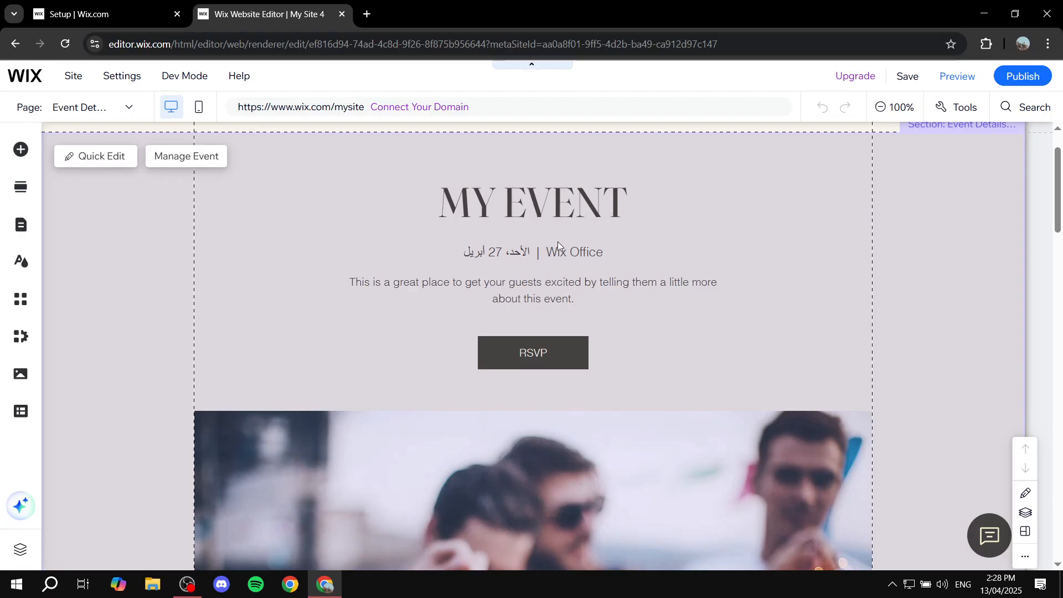
pyautogui.scroll(-3, 627, 313)
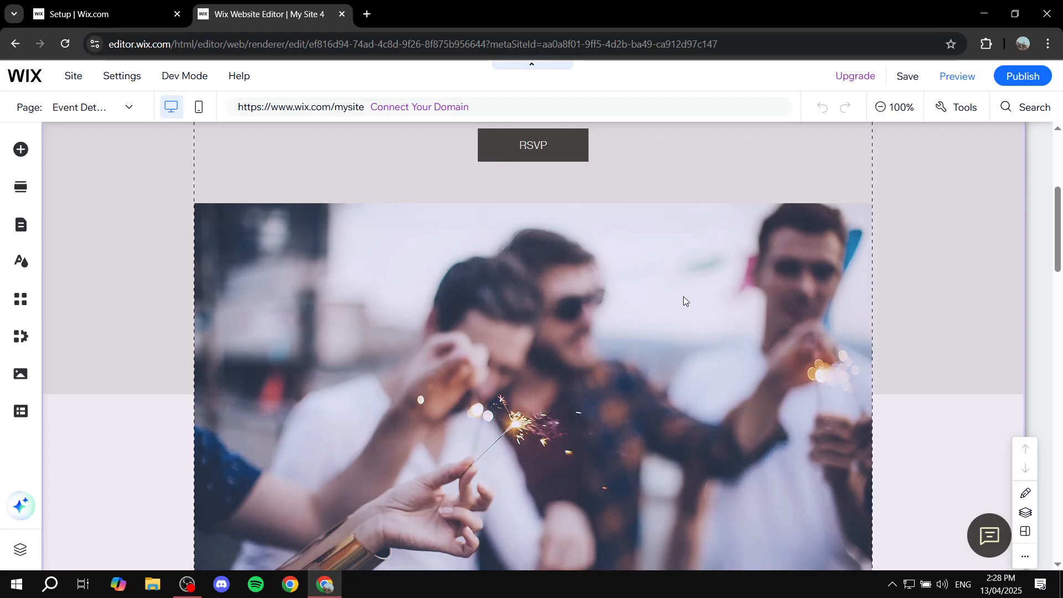
pyautogui.scroll(-5, 580, 150)
pyautogui.scroll(2, 617, 209)
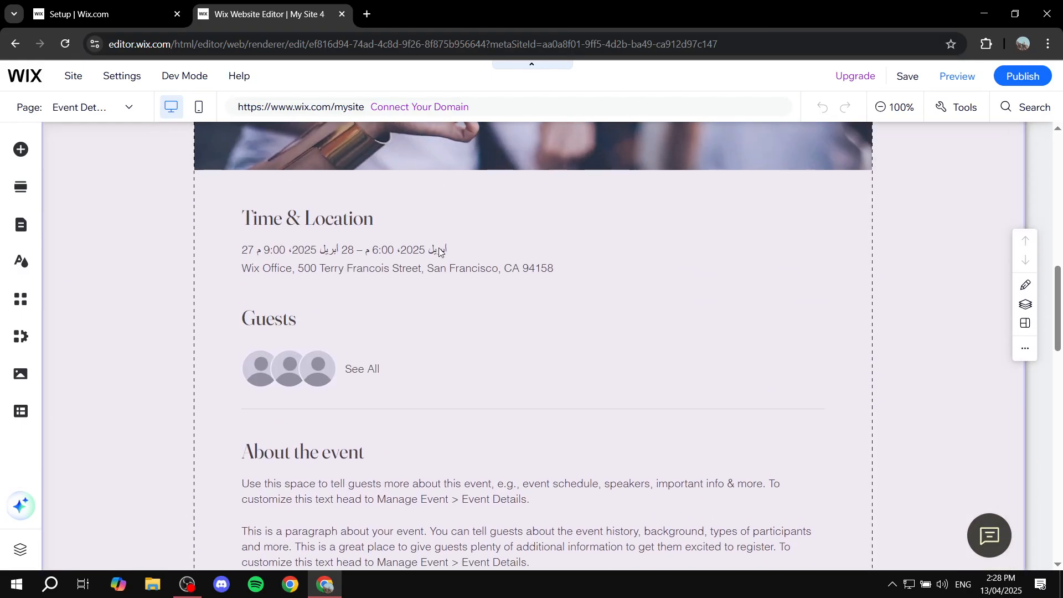
pyautogui.scroll(-3, 534, 290)
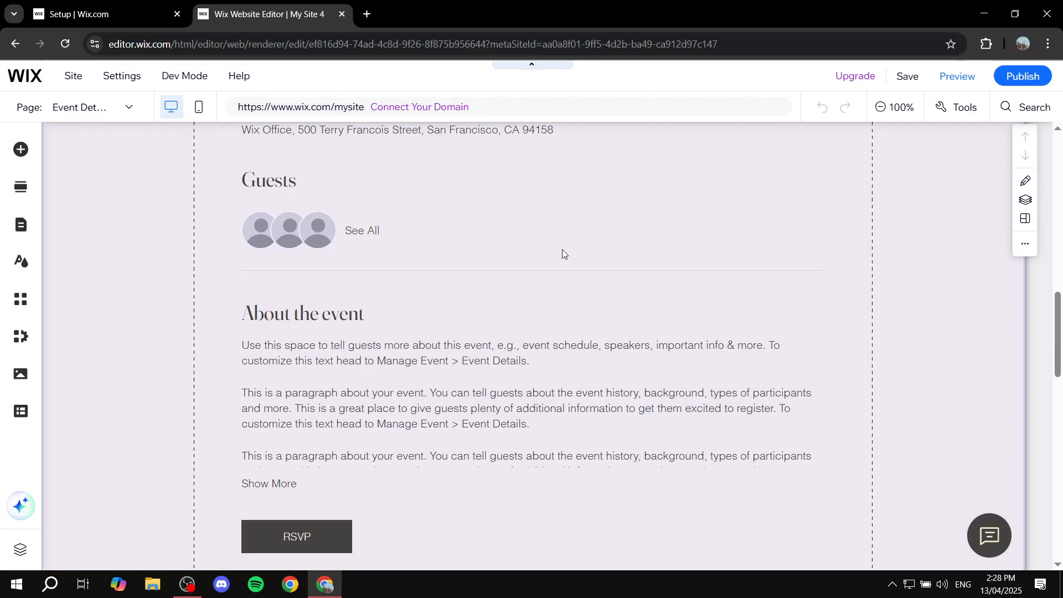
pyautogui.scroll(-4, 560, 258)
pyautogui.scroll(3, 547, 267)
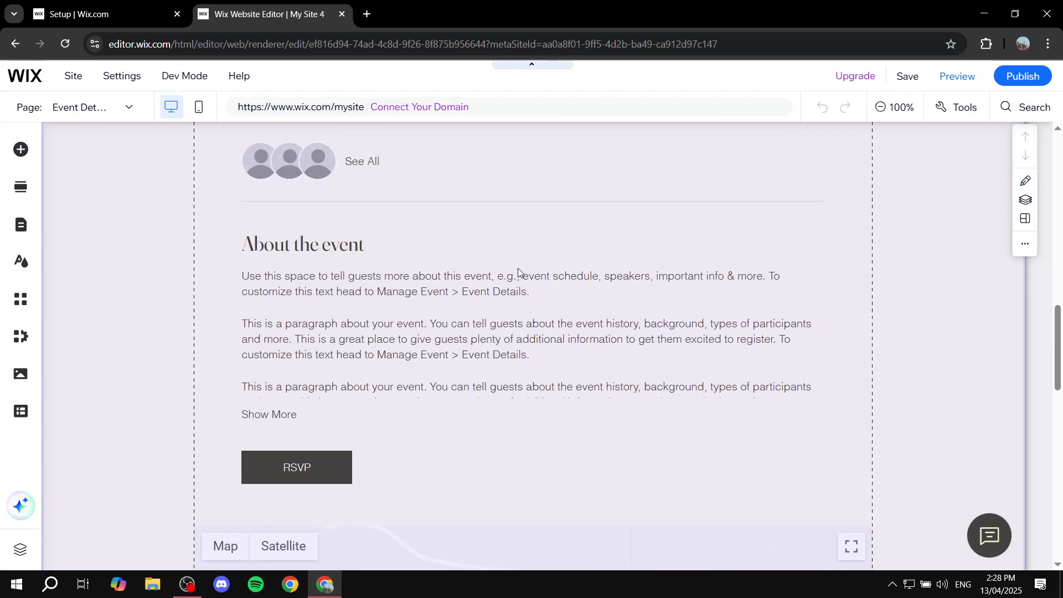
pyautogui.scroll(-5, 517, 271)
pyautogui.scroll(-3, 519, 283)
pyautogui.scroll(9, 523, 300)
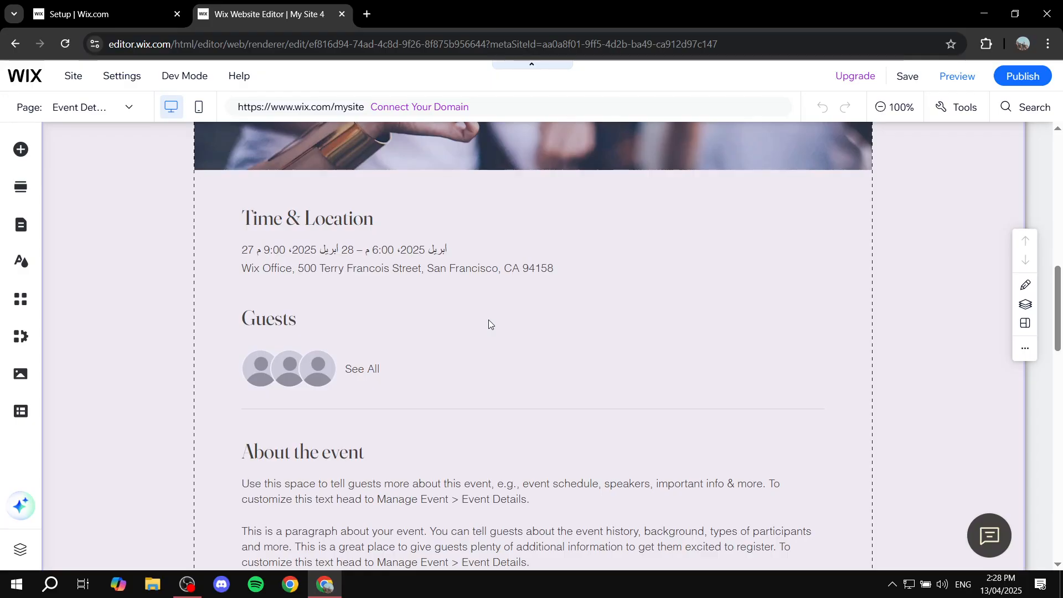
pyautogui.scroll(-8, 489, 324)
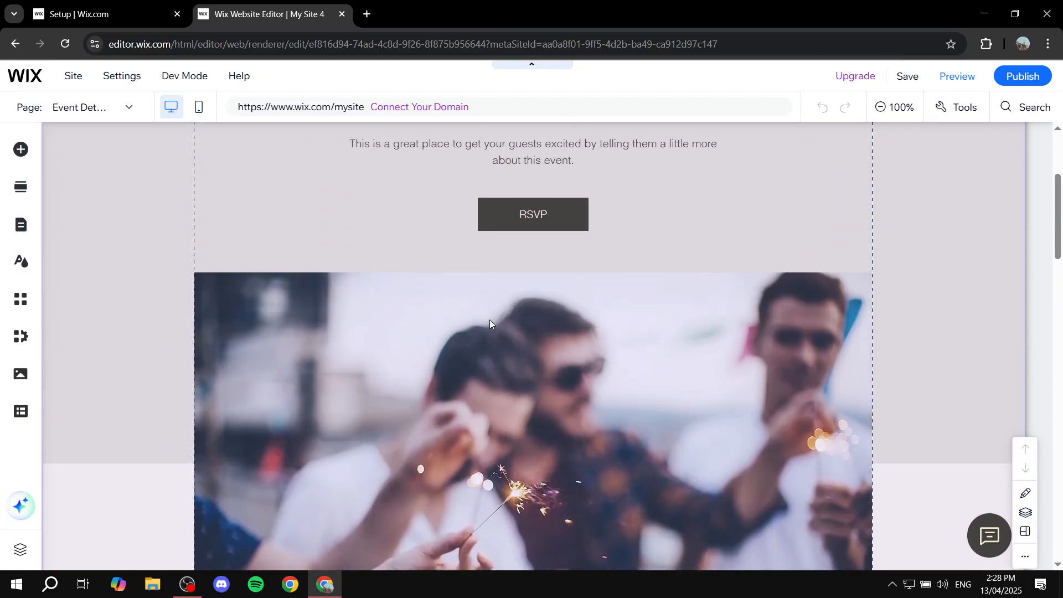
pyautogui.scroll(4, 490, 321)
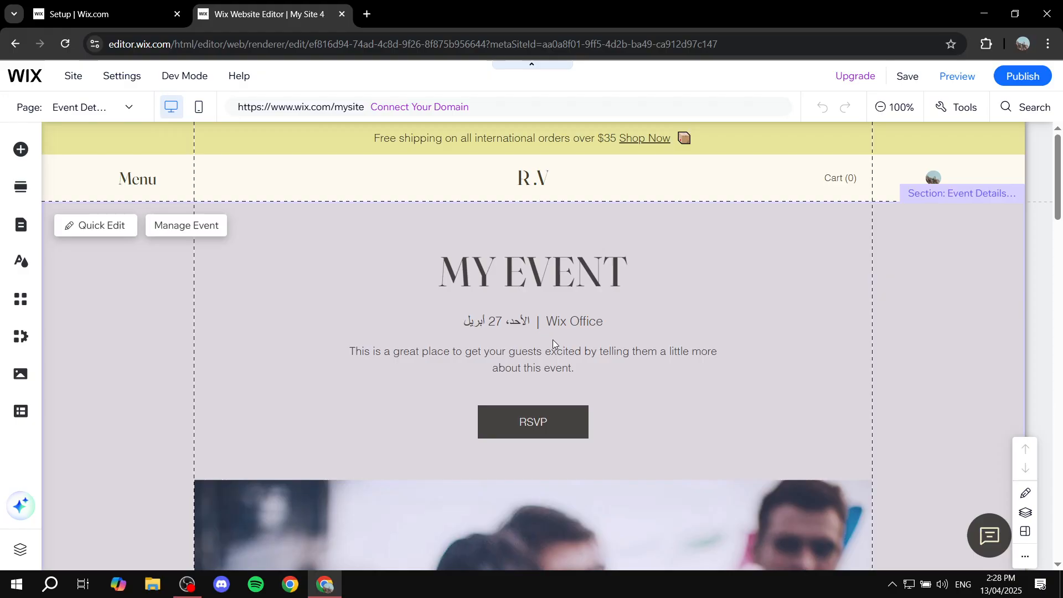
pyautogui.moveTo(457, 329); pyautogui.dragTo(553, 305)
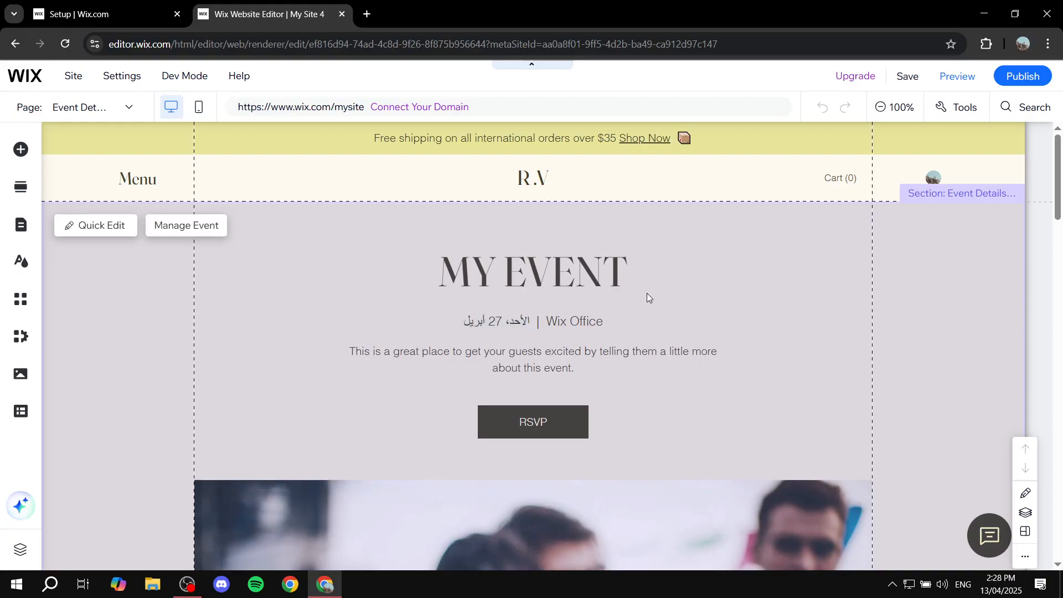
pyautogui.click(711, 287)
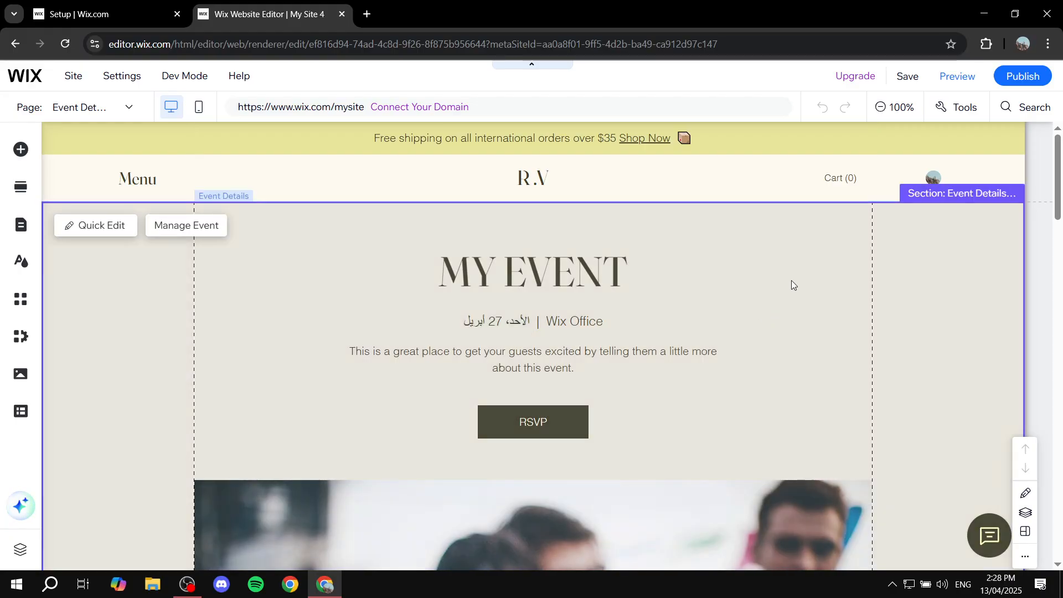
# Switch to the Schedule page and review its ticket, filter and schedule item layout
pyautogui.click(118, 107)
pyautogui.scroll(-7, 92, 366)
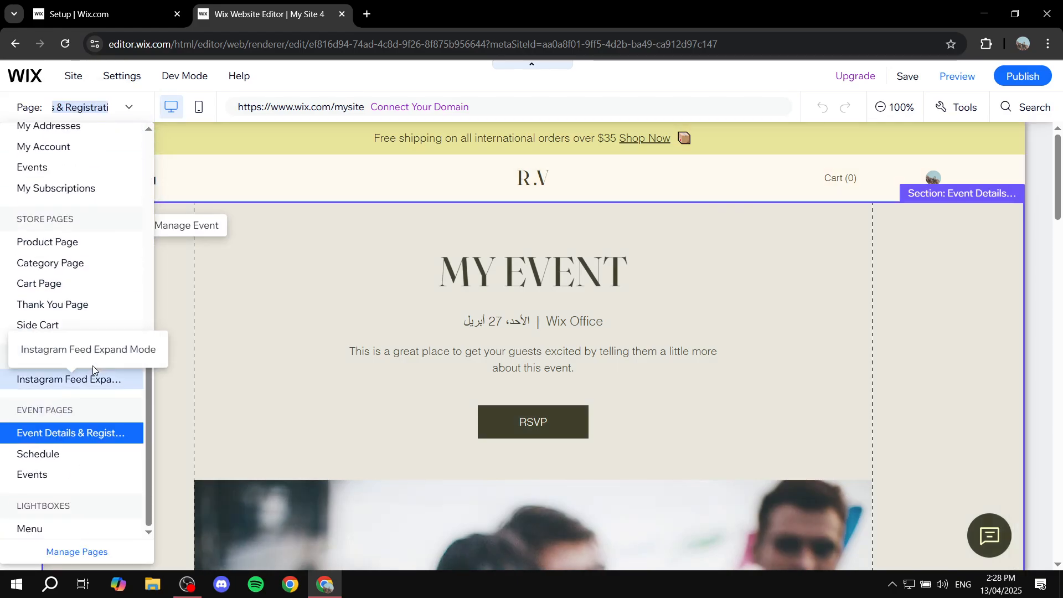
pyautogui.click(73, 453)
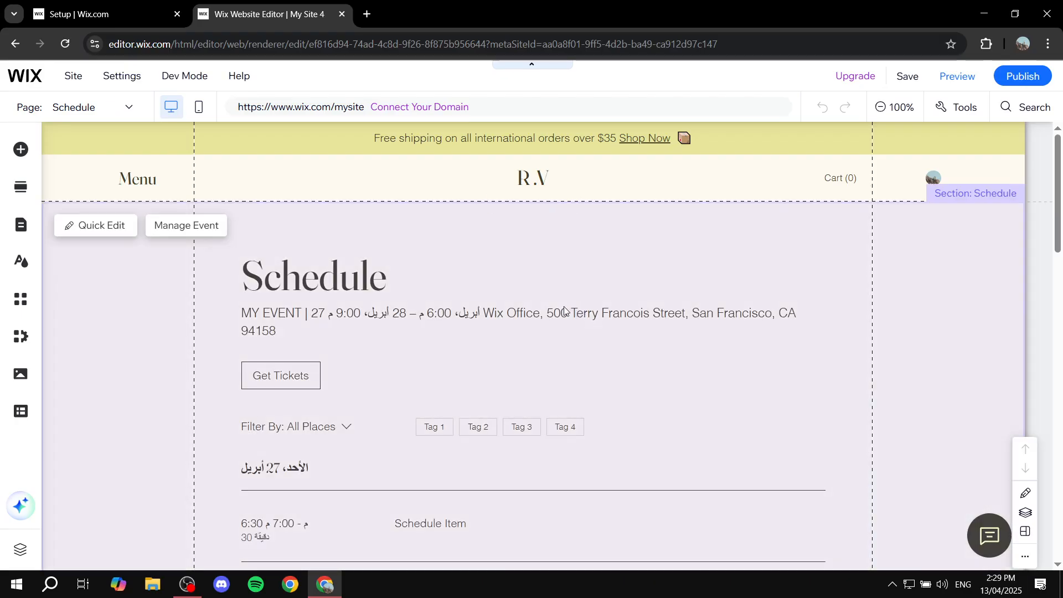
pyautogui.scroll(-4, 564, 311)
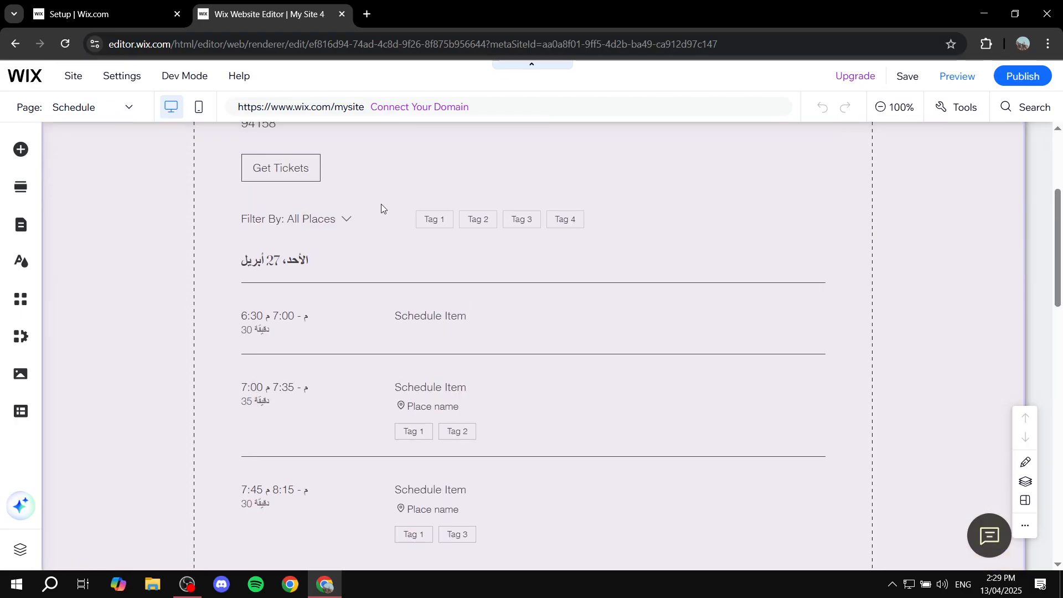
pyautogui.scroll(4, 552, 339)
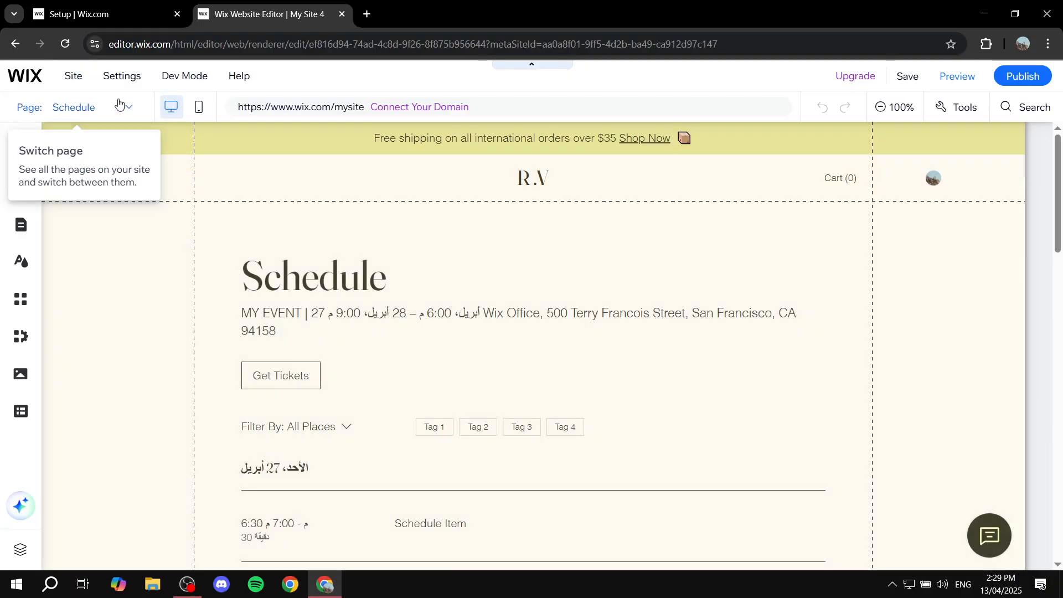
# Switch to the Events page under Event Pages and review its upcoming event cards
pyautogui.click(120, 107)
pyautogui.scroll(-6, 90, 351)
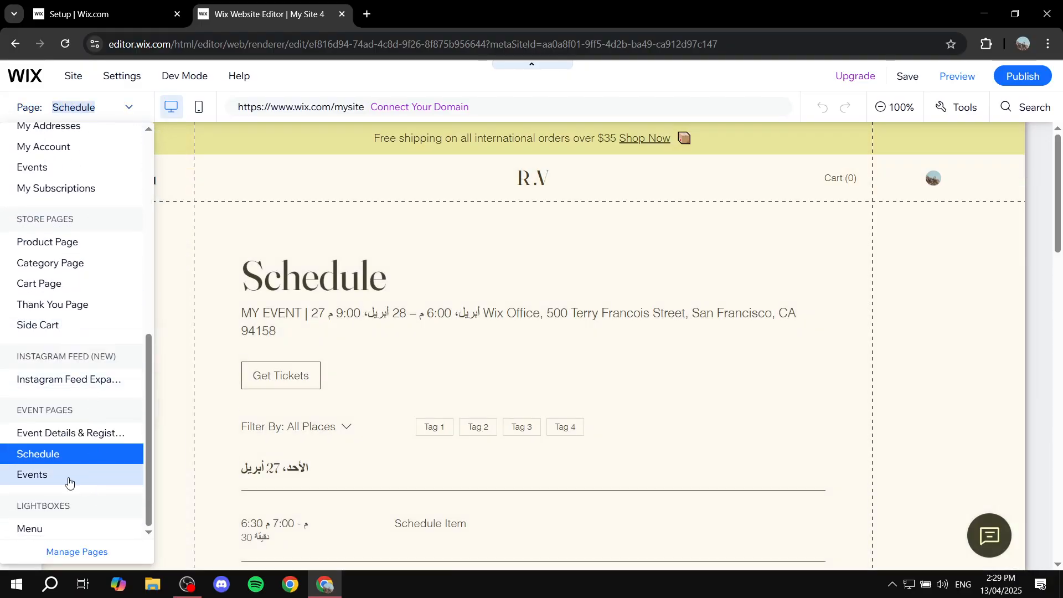
pyautogui.click(67, 480)
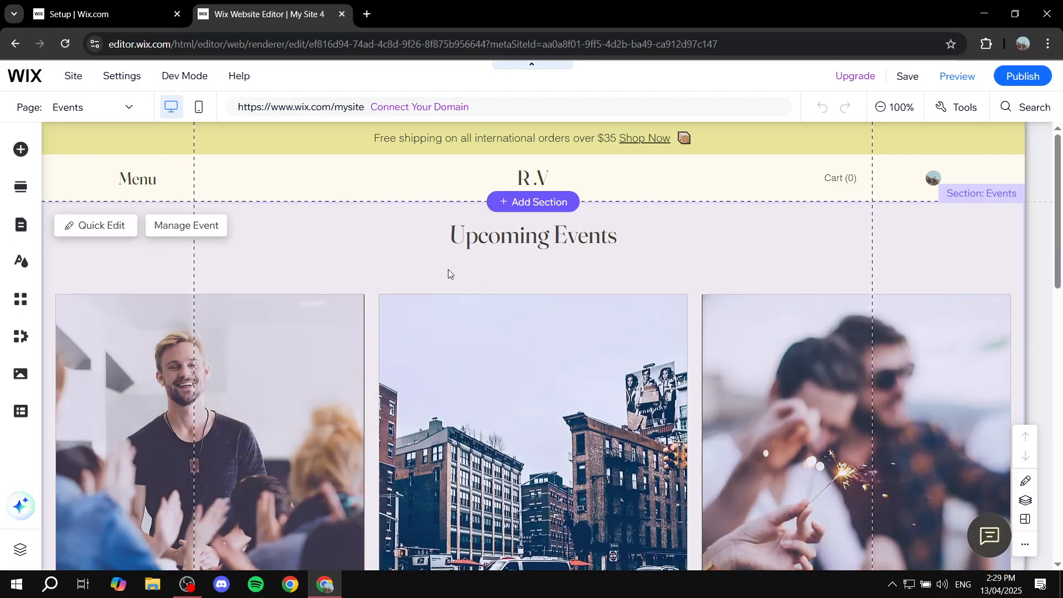
pyautogui.scroll(-11, 752, 308)
pyautogui.scroll(6, 743, 310)
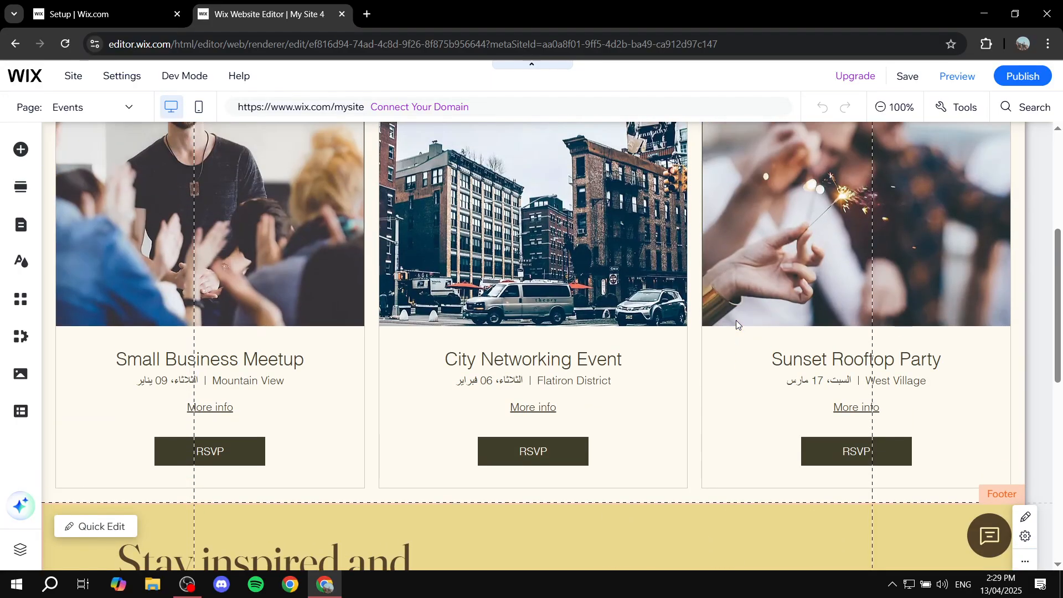
pyautogui.scroll(5, 742, 325)
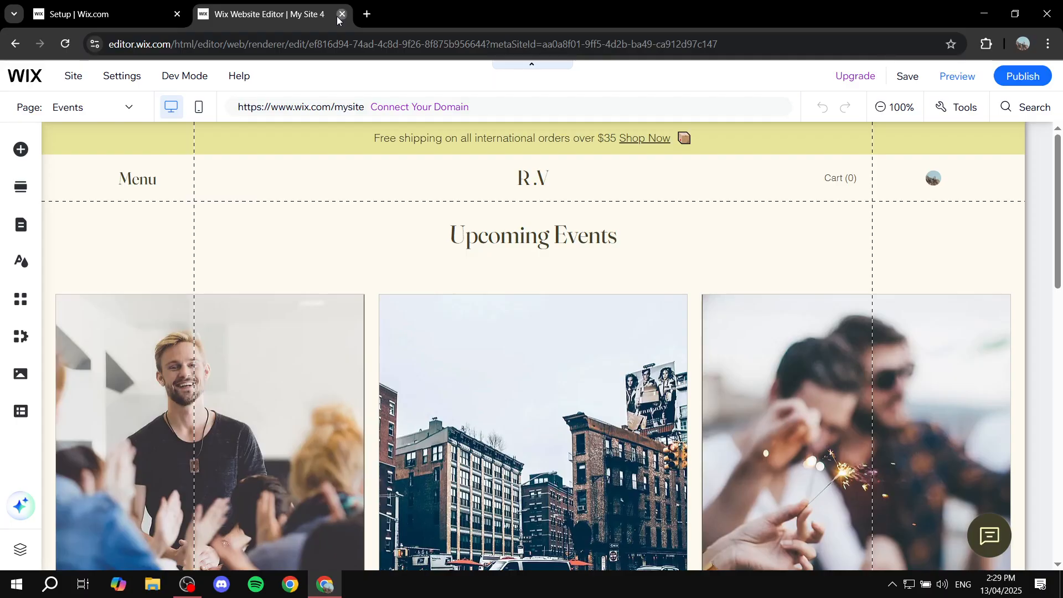
# Close the editor and start adding a new event from the dashboard's published events list
pyautogui.click(342, 14)
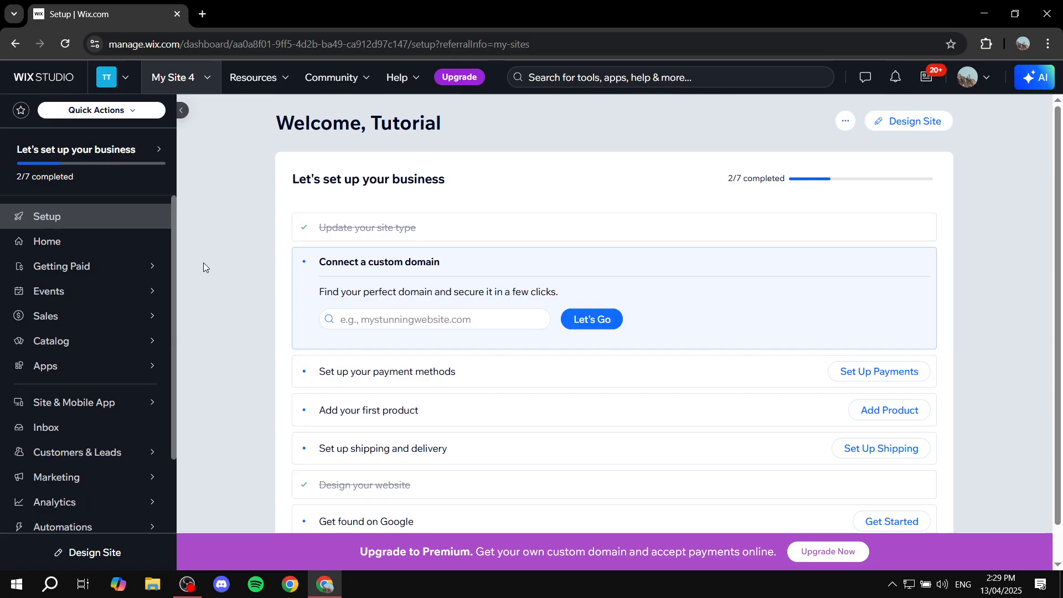
pyautogui.moveTo(75, 300)
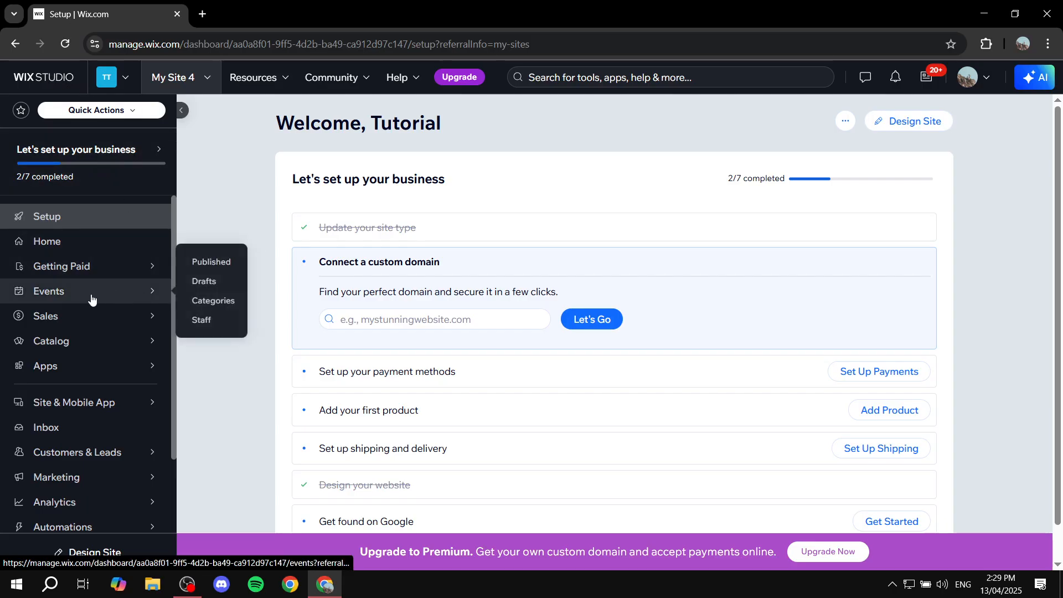
pyautogui.click(210, 263)
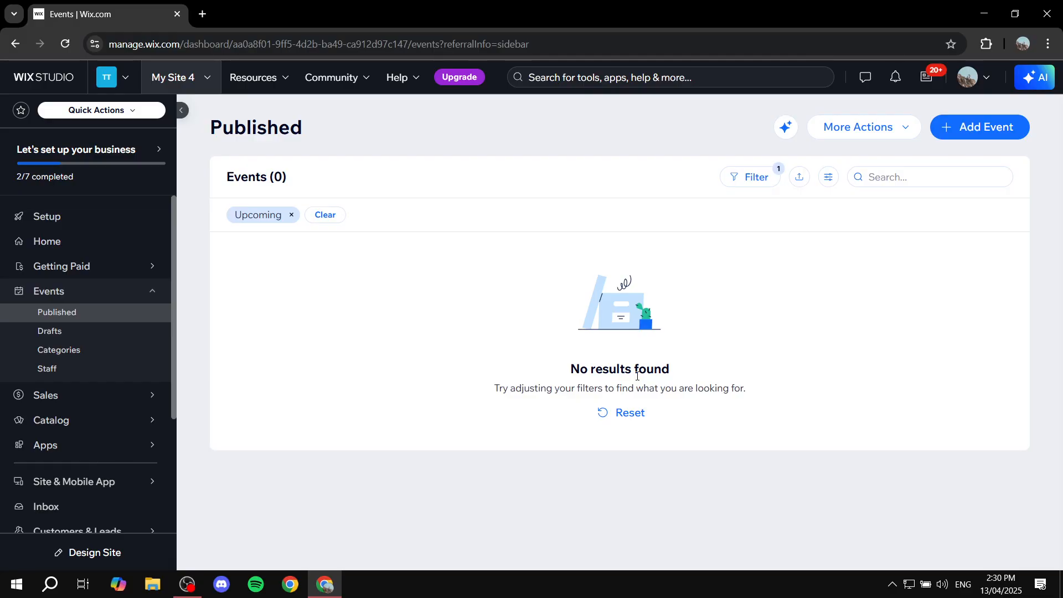
pyautogui.click(973, 137)
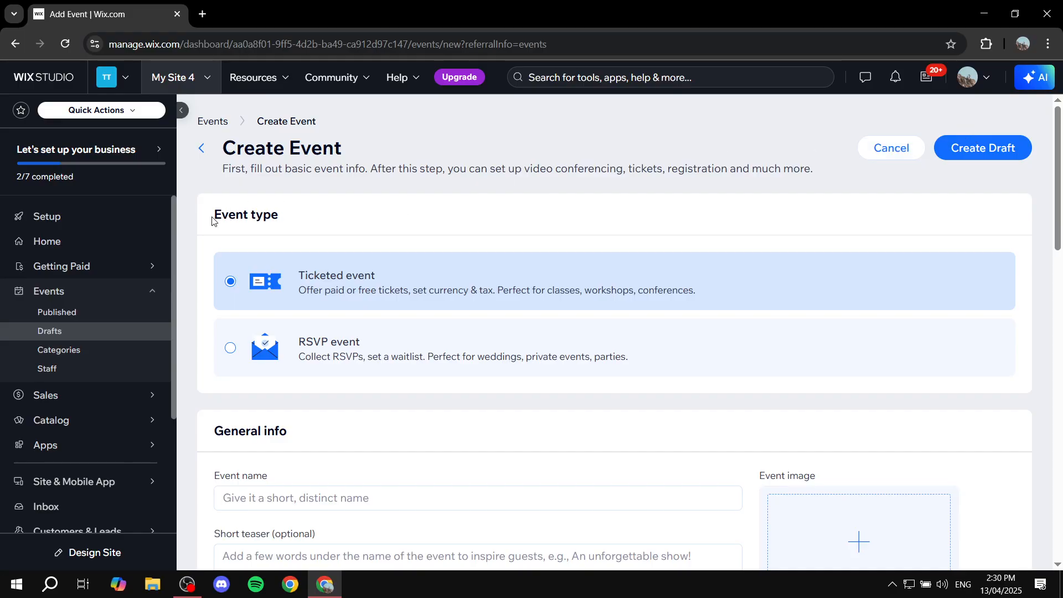
# Review the event type choices and the general info fields of the new event form
pyautogui.moveTo(214, 215); pyautogui.dragTo(339, 210)
pyautogui.click(339, 210)
pyautogui.scroll(-3, 380, 239)
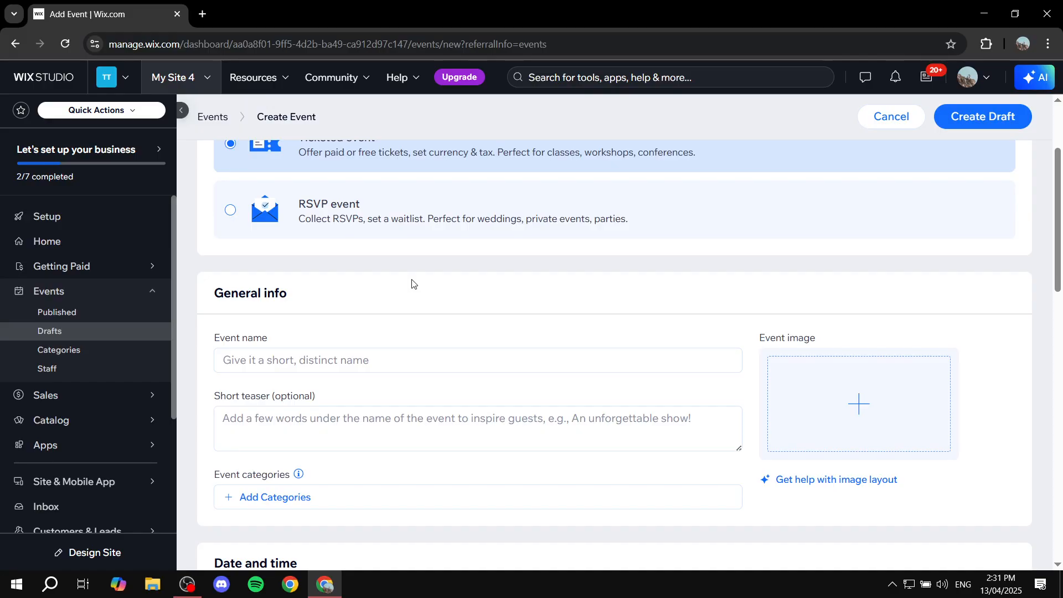
# Name the event "Test Event 1" and enter "Teaser!" as its short teaser
pyautogui.click(326, 361)
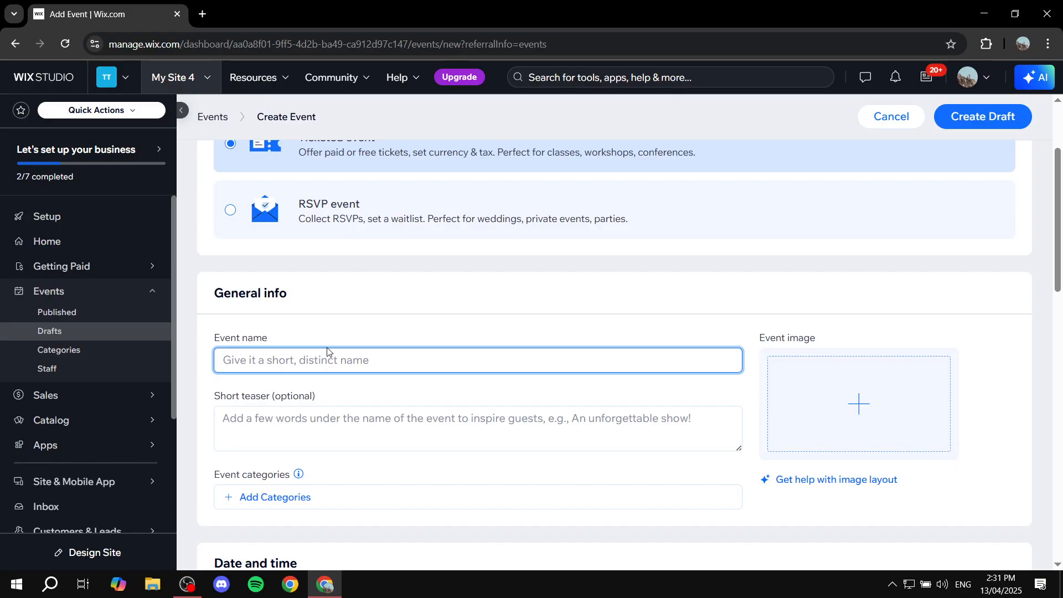
pyautogui.write('Te')
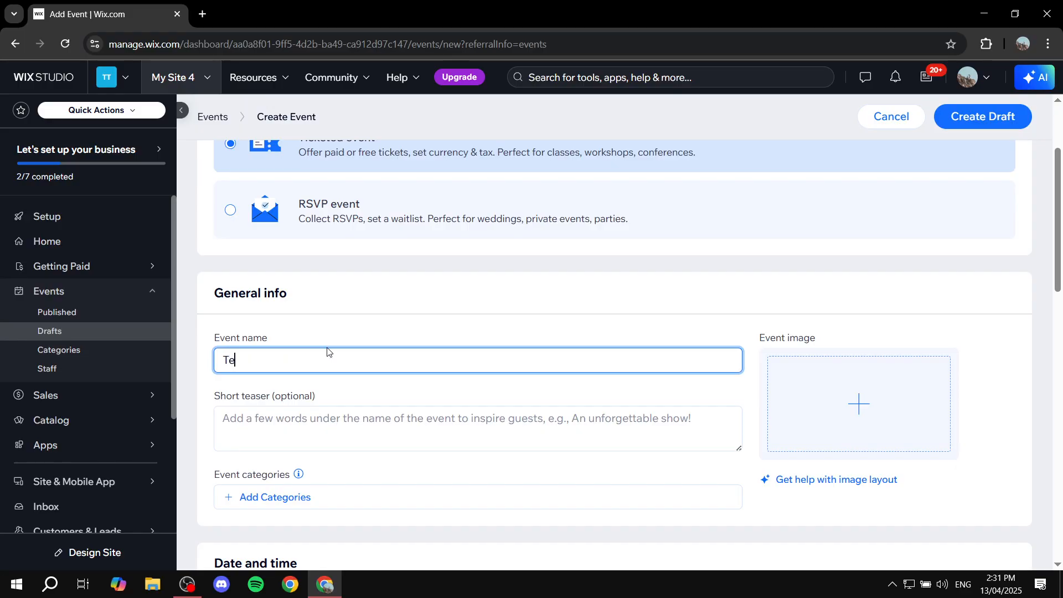
pyautogui.write('st Event 1')
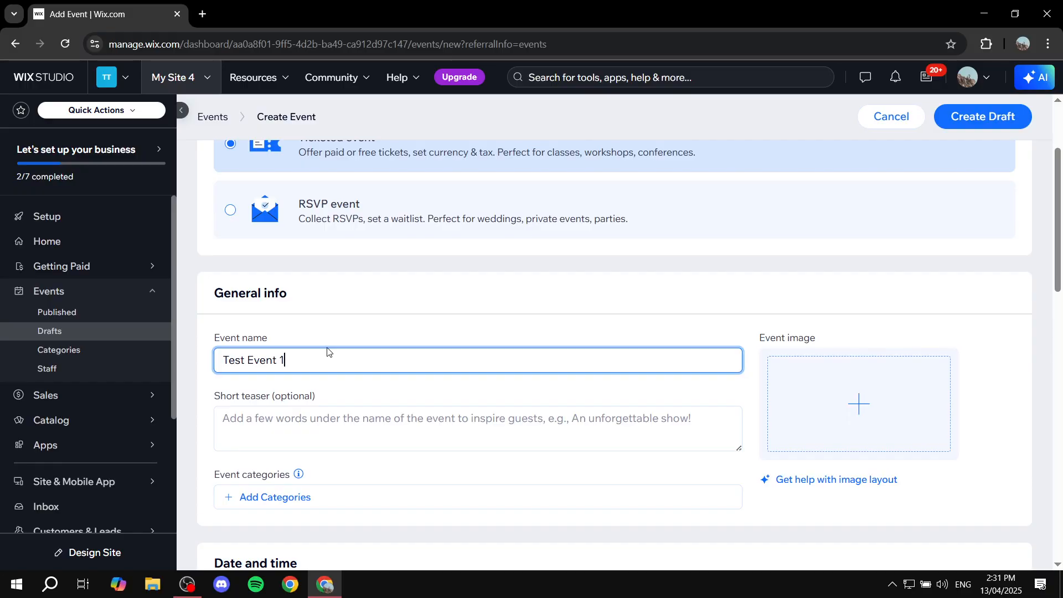
pyautogui.click(348, 391)
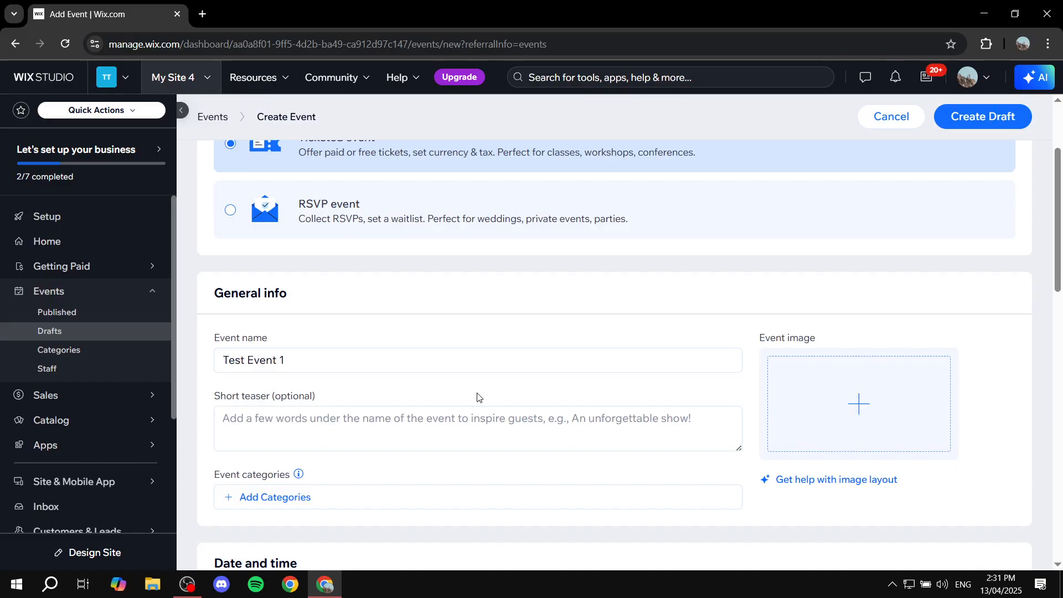
pyautogui.write('Teaser!')
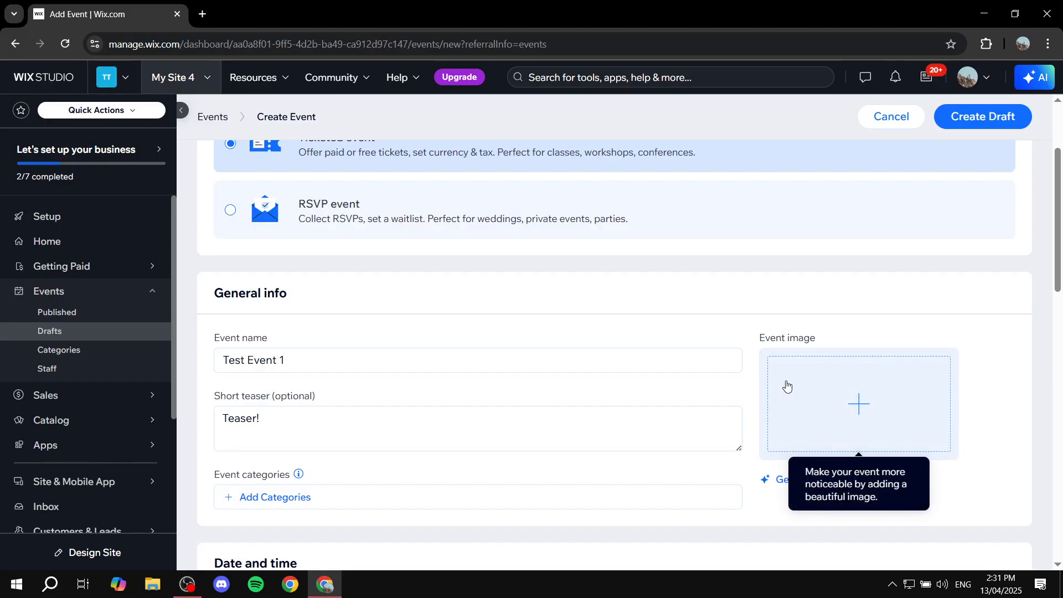
# Upload Tutorial WBG.png from the computer and add it as the event image
pyautogui.click(845, 397)
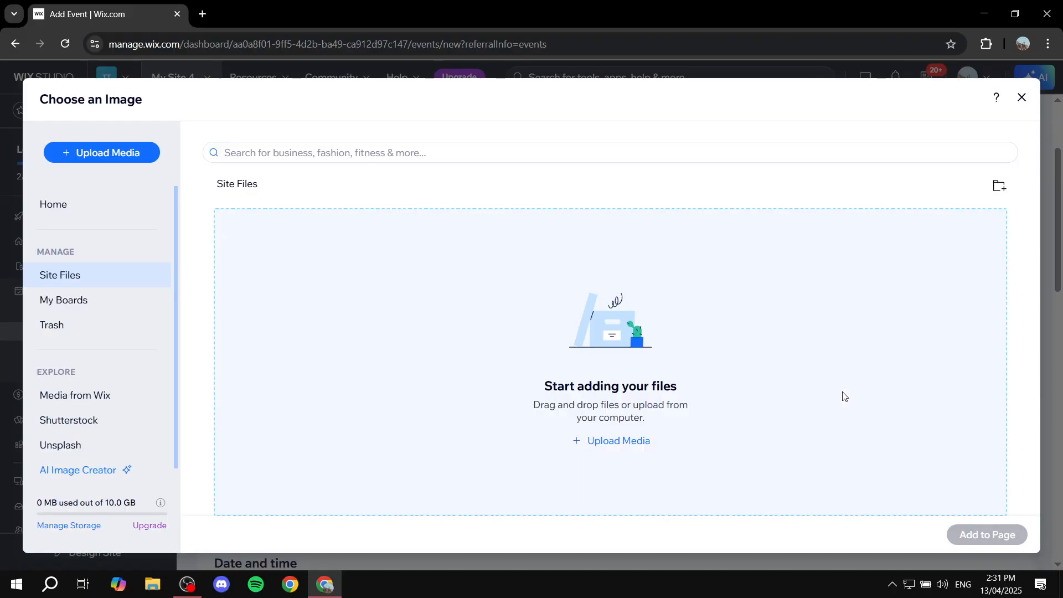
pyautogui.click(642, 441)
pyautogui.click(606, 342)
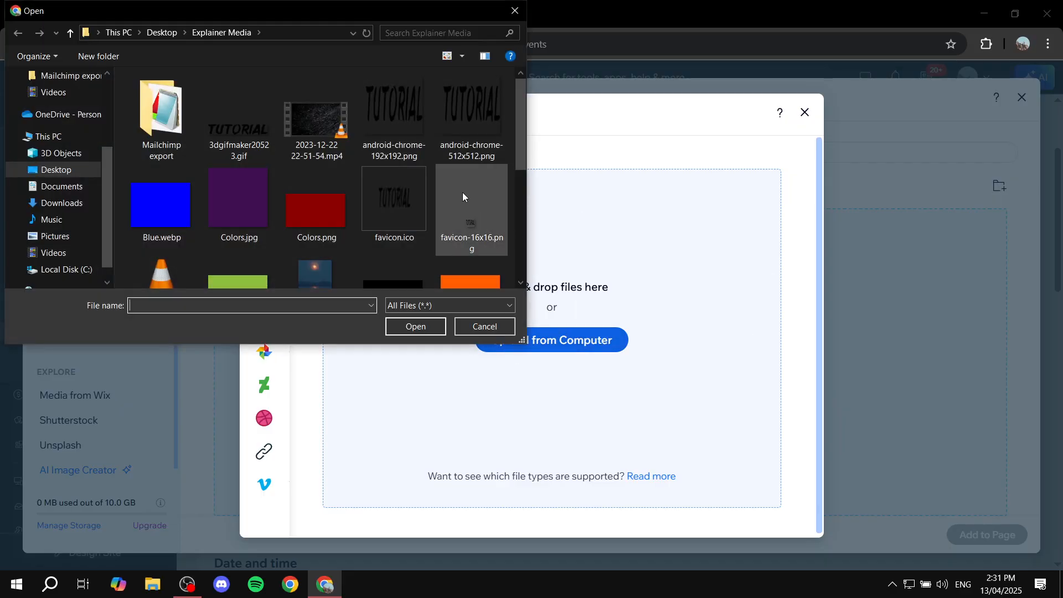
pyautogui.scroll(-5, 310, 113)
pyautogui.doubleClick(160, 249)
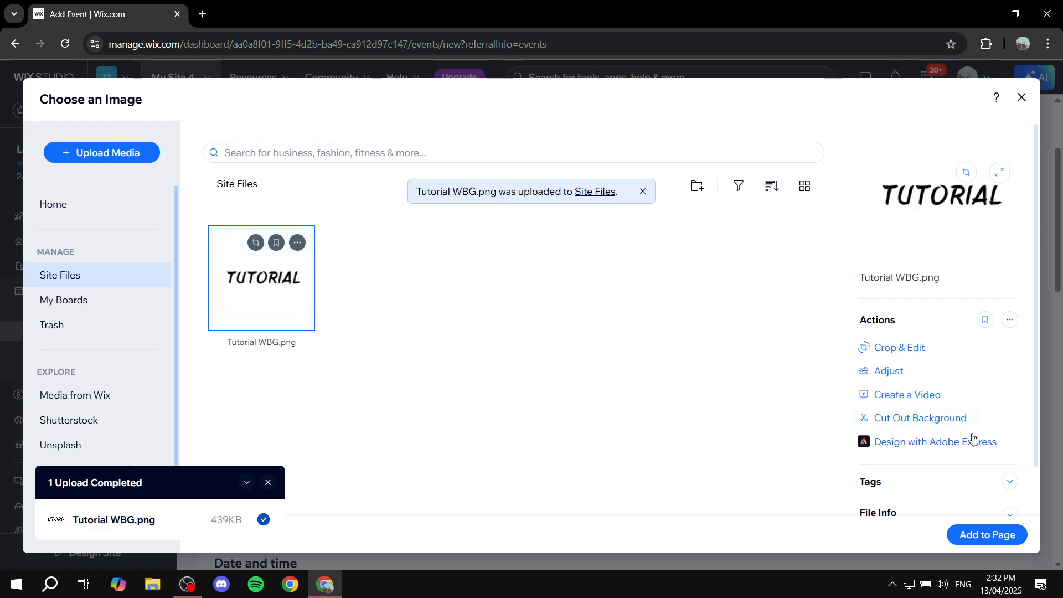
pyautogui.click(985, 536)
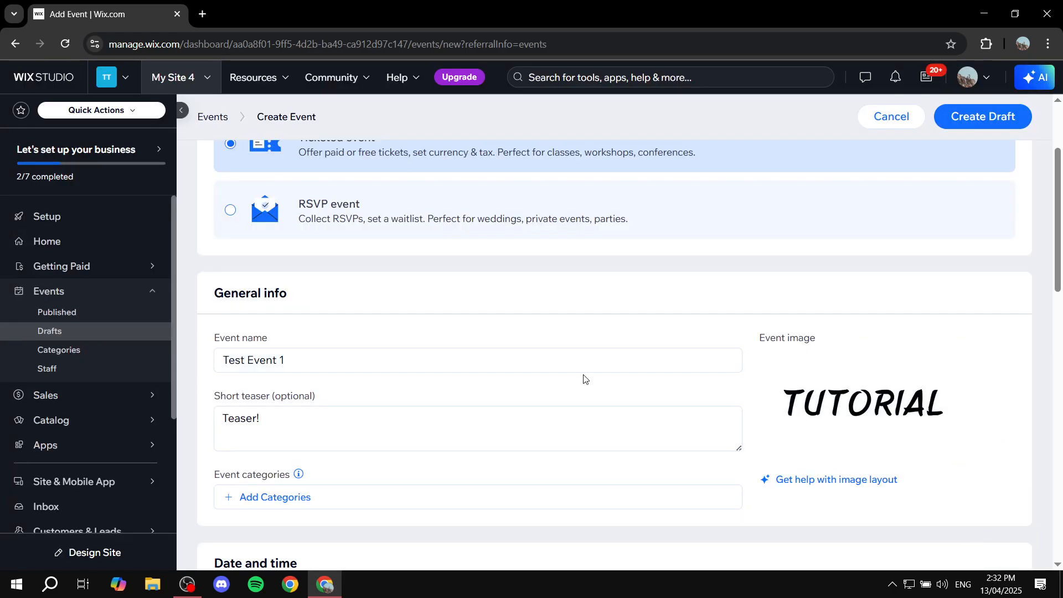
# Create an event category named "Category 1" and assign it to the event
pyautogui.scroll(-3, 568, 385)
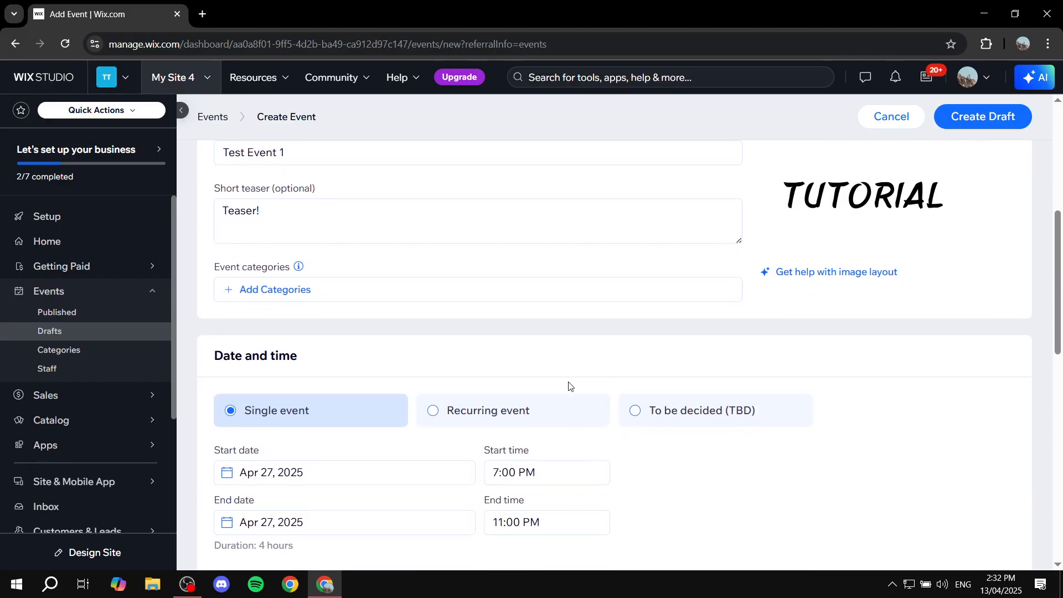
pyautogui.moveTo(213, 269); pyautogui.dragTo(289, 266)
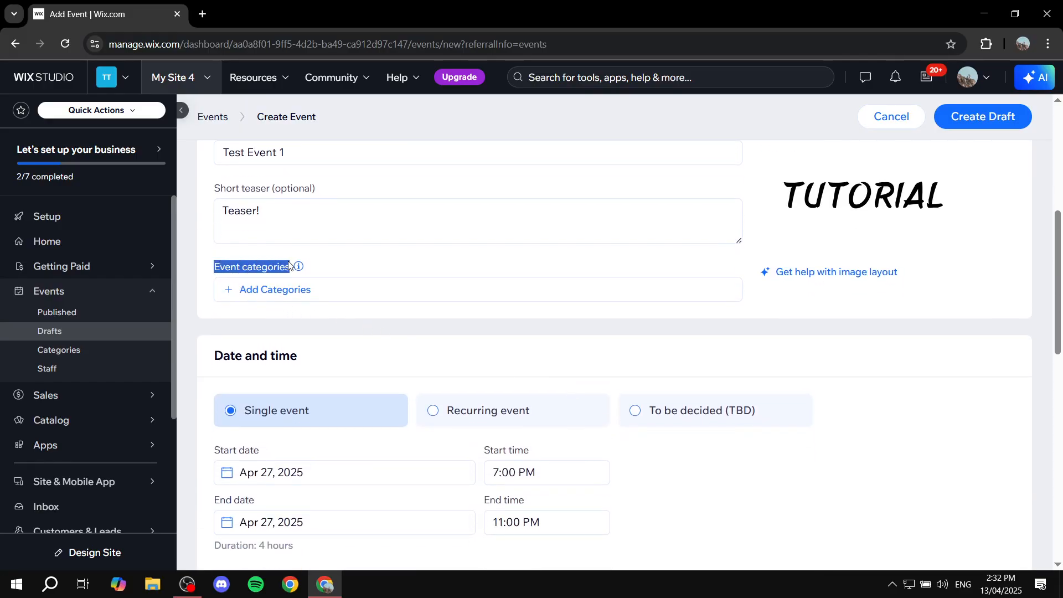
pyautogui.click(369, 270)
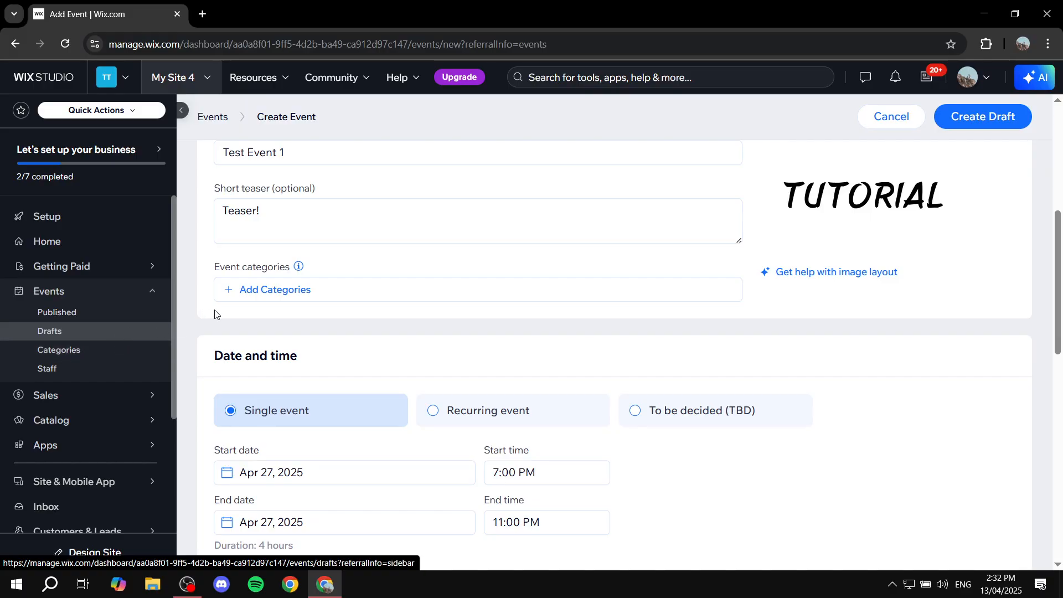
pyautogui.click(269, 292)
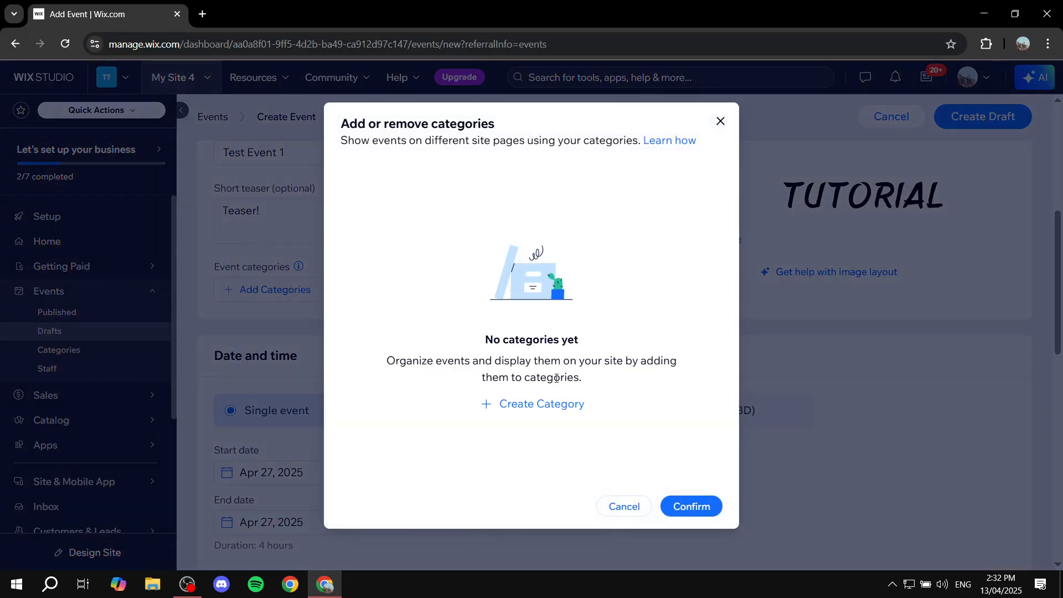
pyautogui.click(541, 405)
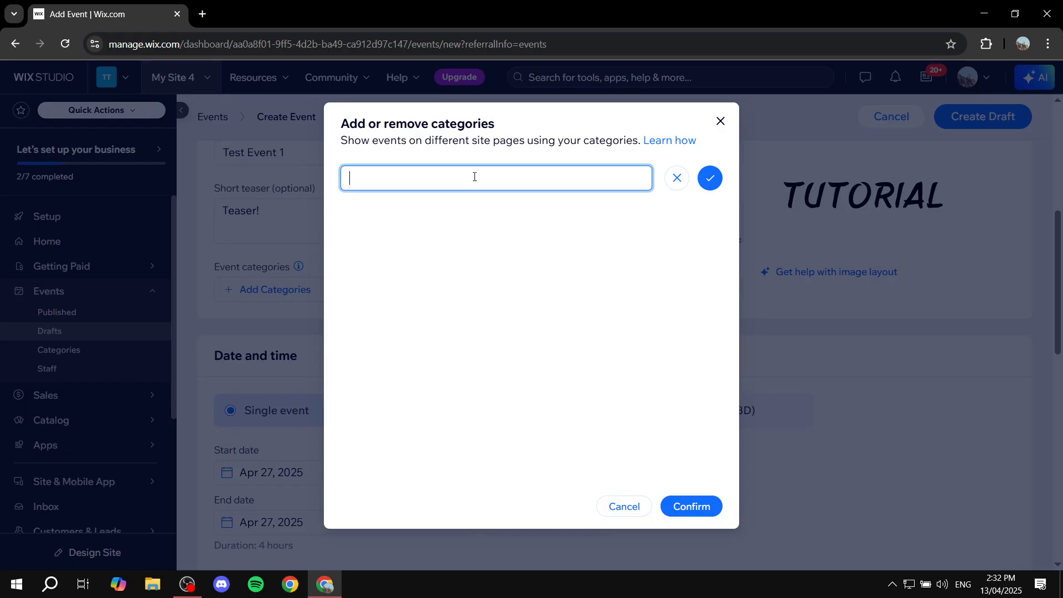
pyautogui.write('Catergory 1')
pyautogui.click(710, 178)
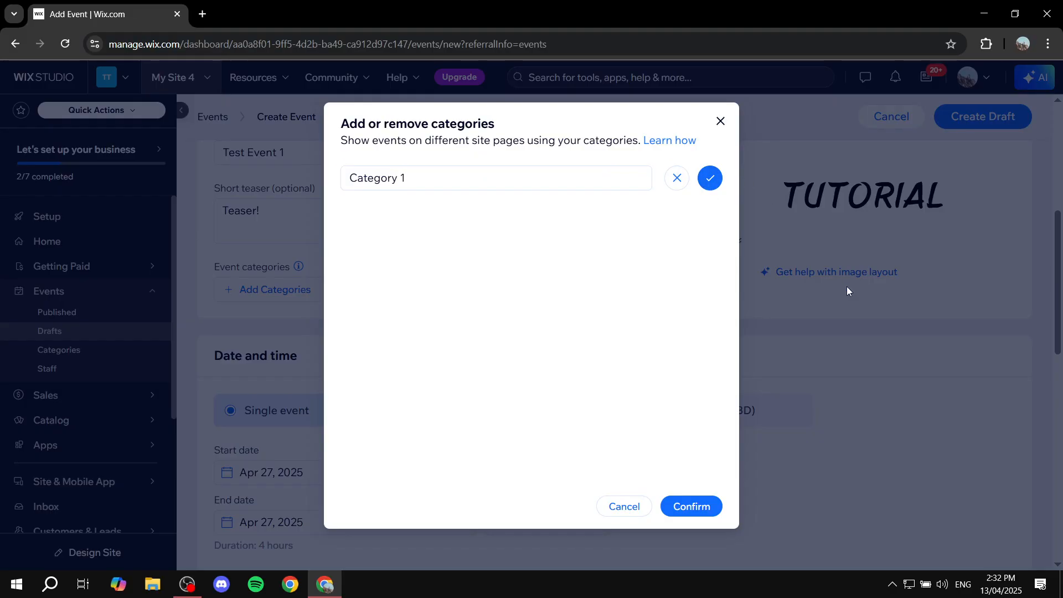
pyautogui.click(705, 510)
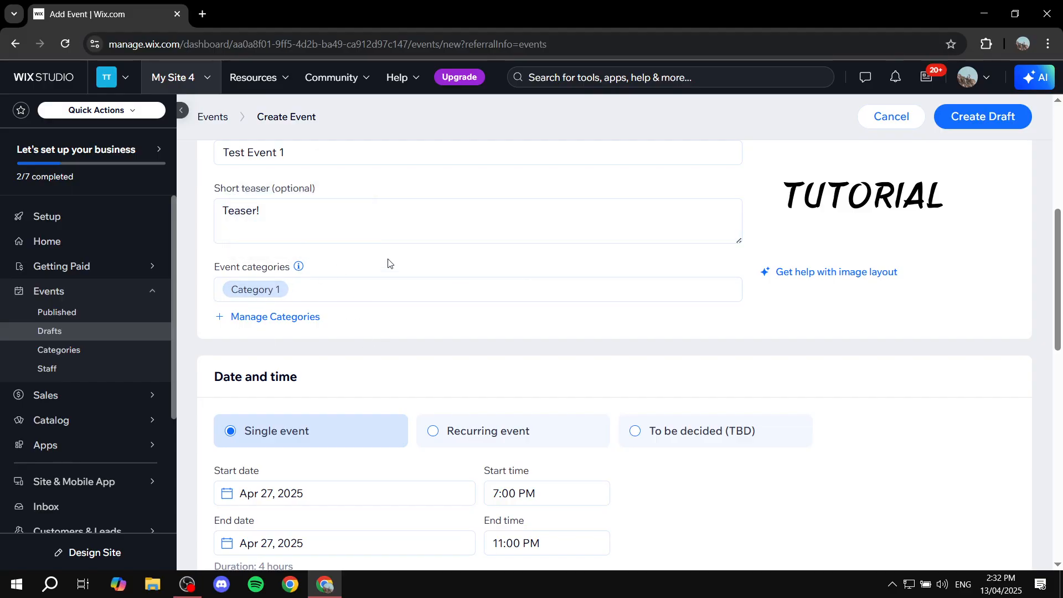
# Check the recurring event date options and return the date type to Single event
pyautogui.scroll(-3, 410, 251)
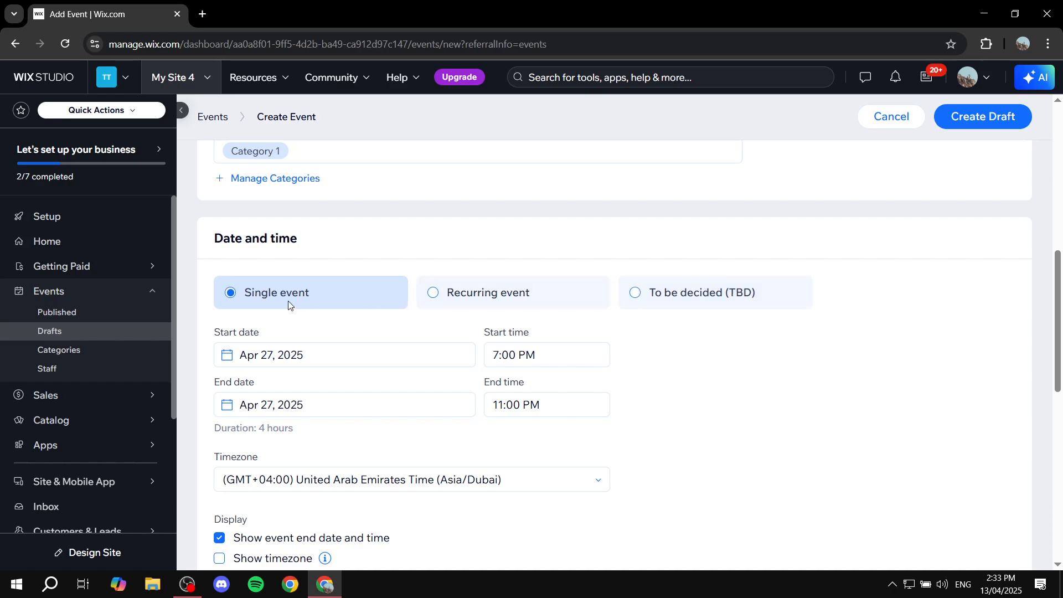
pyautogui.click(443, 302)
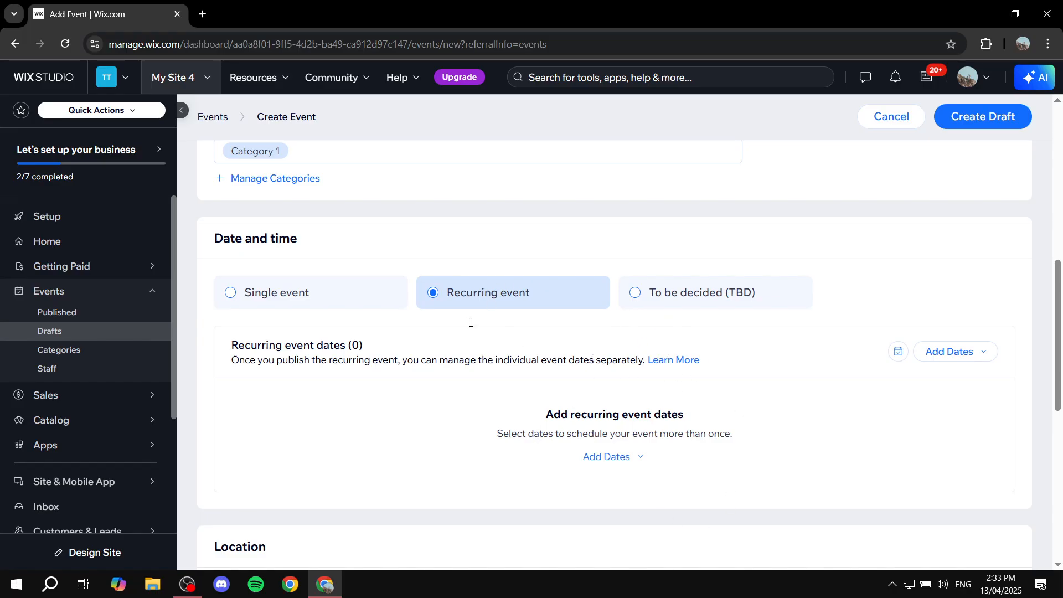
pyautogui.click(294, 300)
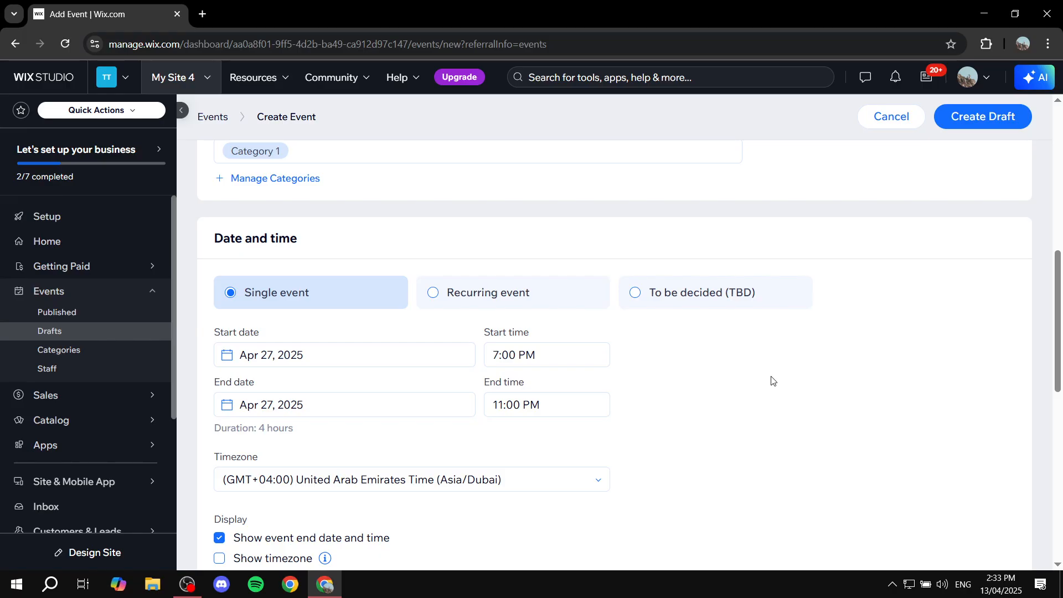
# Review the date display options and enable showing the timezone next to the event time
pyautogui.scroll(-3, 772, 380)
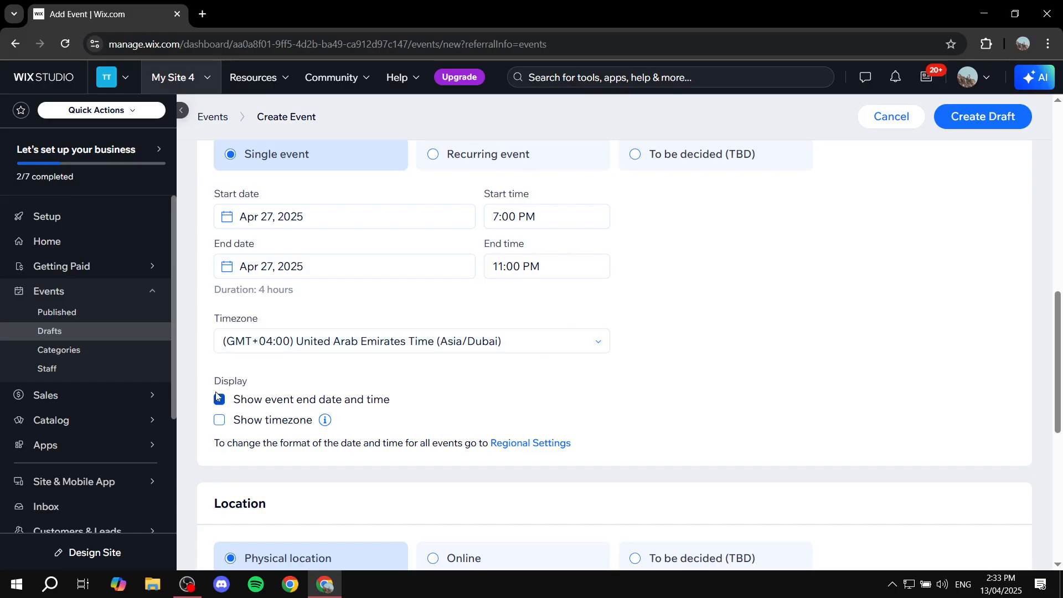
pyautogui.moveTo(206, 383); pyautogui.dragTo(258, 383)
pyautogui.moveTo(315, 426)
pyautogui.scroll(-1, 452, 361)
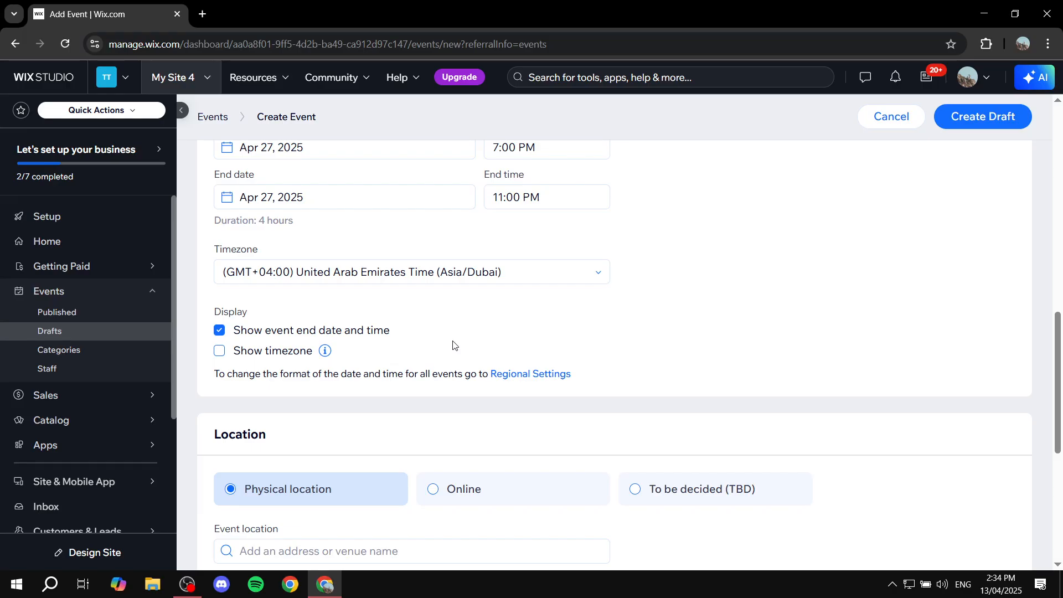
pyautogui.click(220, 351)
pyautogui.scroll(-1, 404, 330)
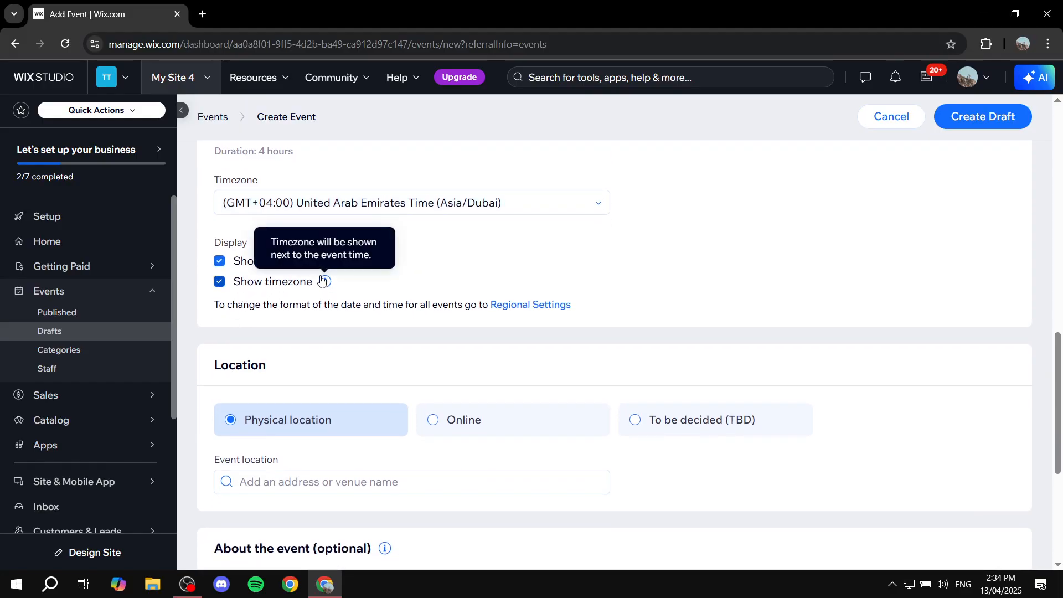
# Compare the physical and online location options and set the event location to To be decided (TBD)
pyautogui.scroll(-2, 773, 254)
pyautogui.press('F10')
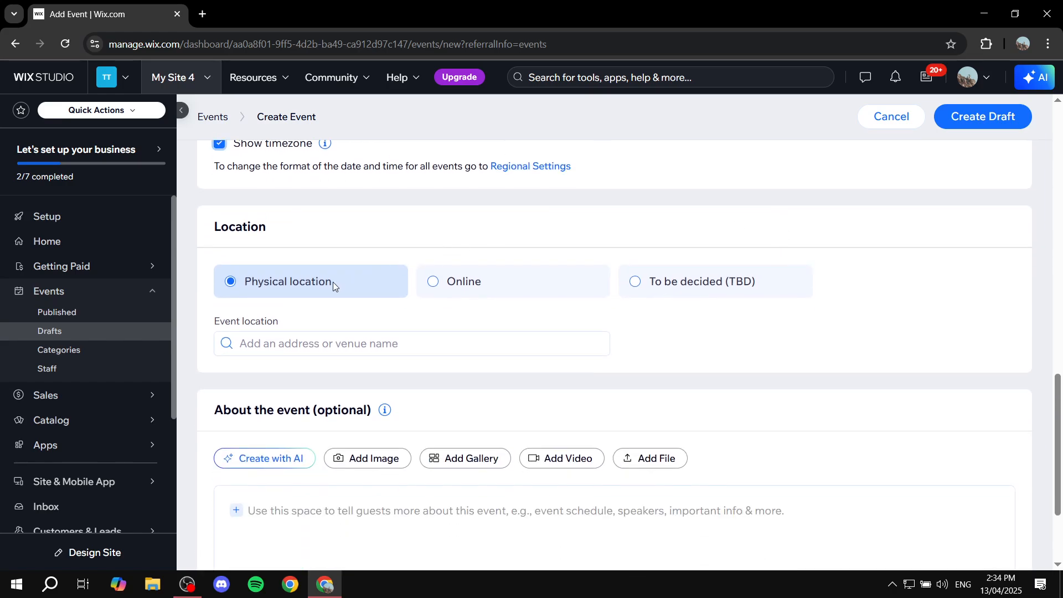
pyautogui.click(348, 345)
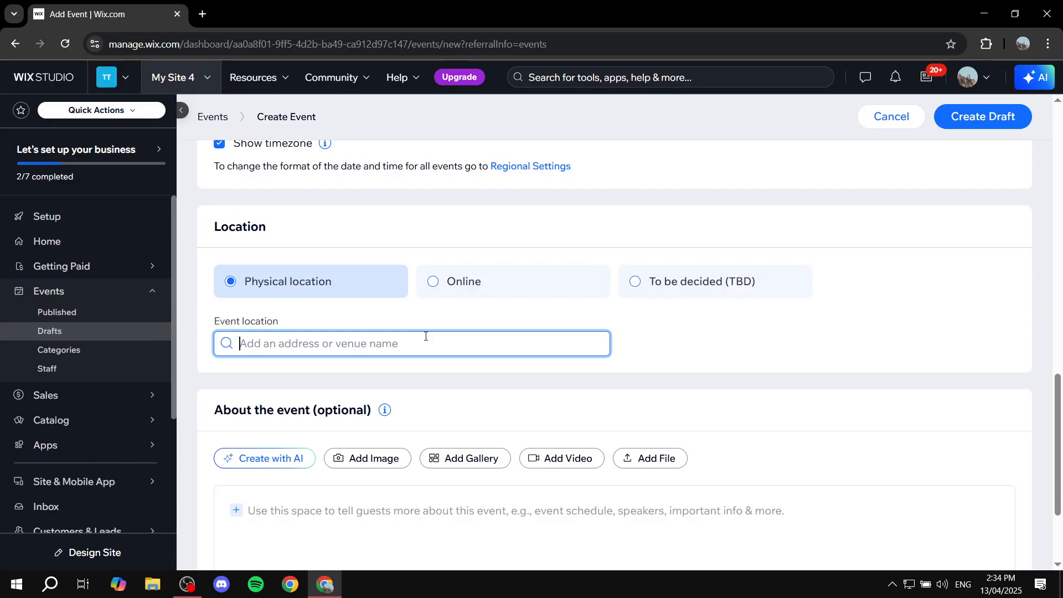
pyautogui.click(460, 281)
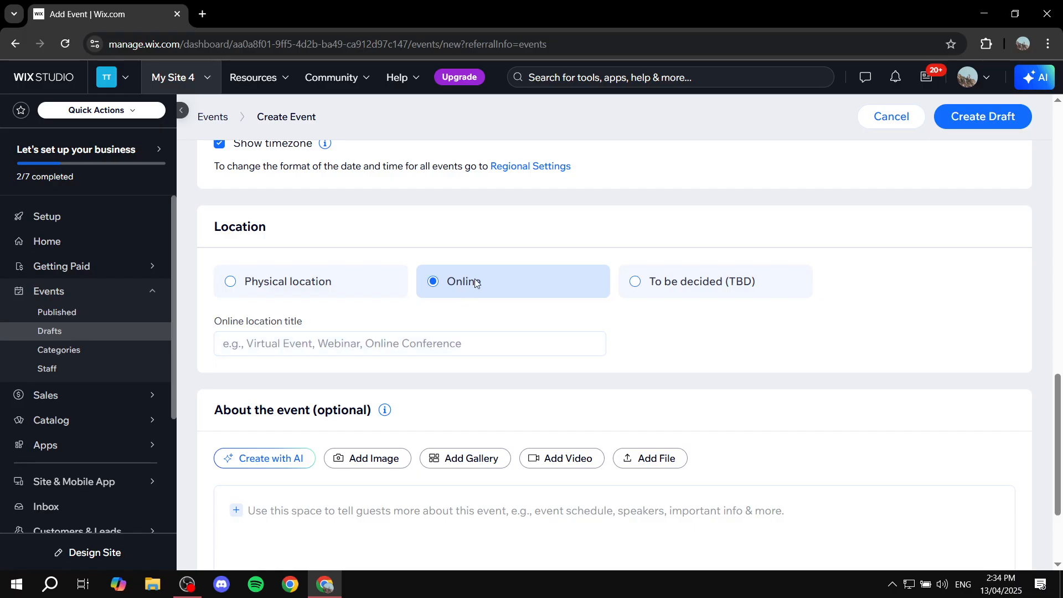
pyautogui.click(477, 342)
pyautogui.moveTo(663, 283); pyautogui.dragTo(671, 283)
pyautogui.click(640, 287)
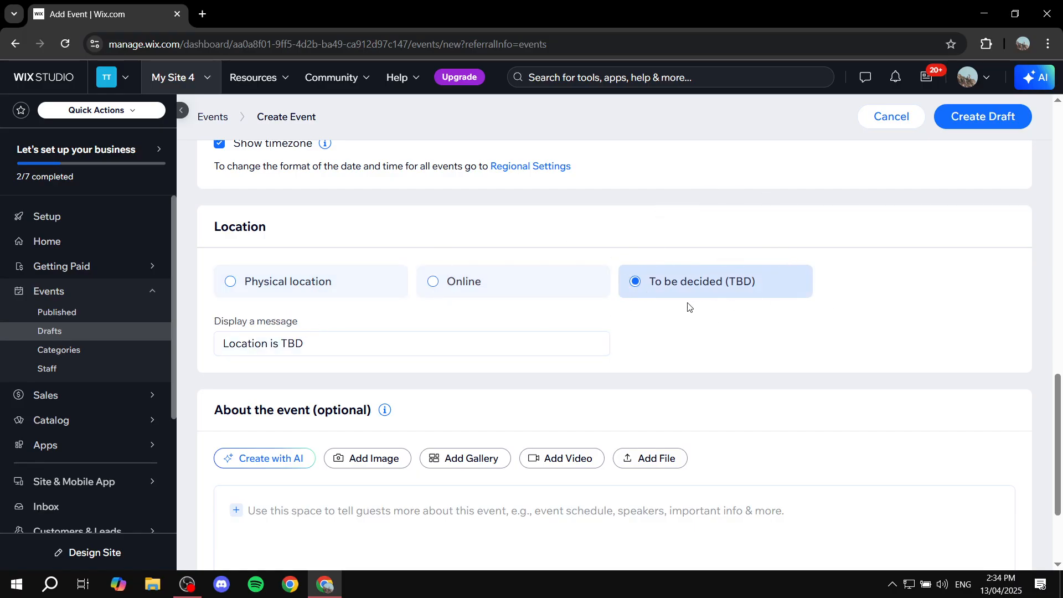
# Enter "Description" as the text about the event
pyautogui.scroll(-3, 791, 250)
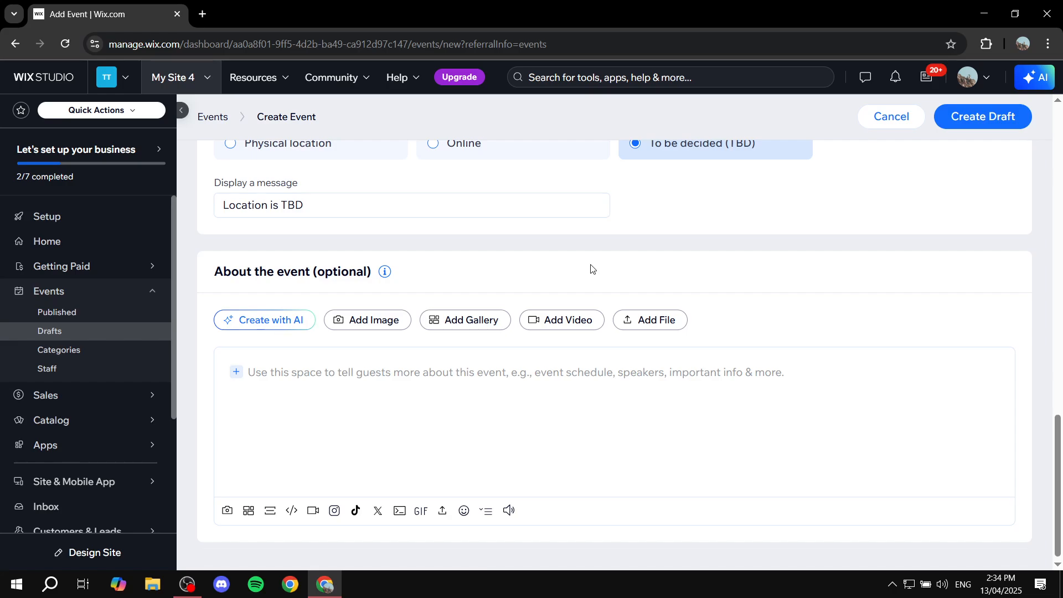
pyautogui.scroll(-1, 597, 265)
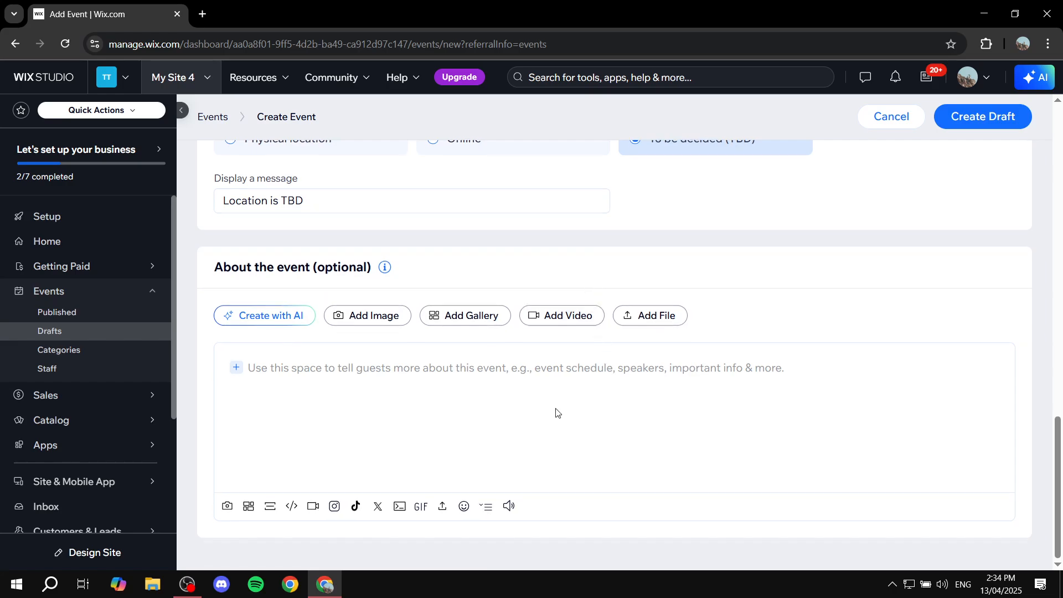
pyautogui.click(476, 375)
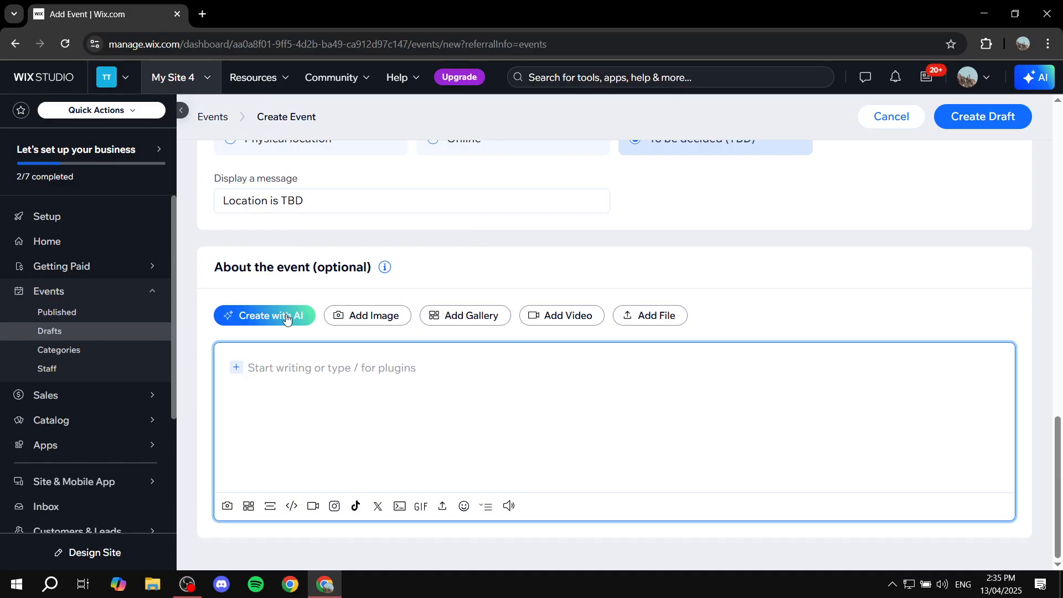
pyautogui.write('Desc')
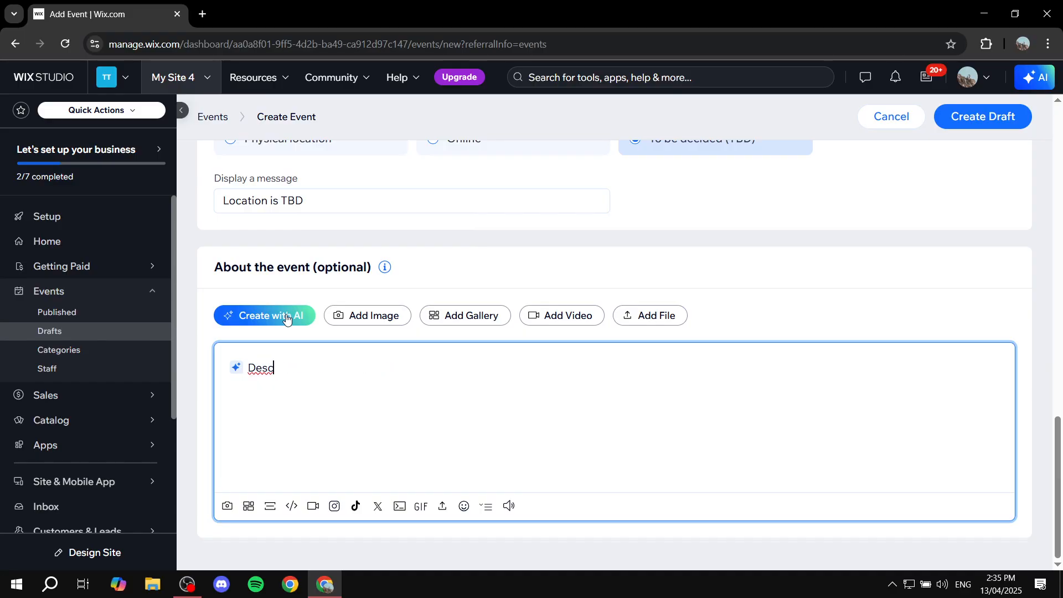
pyautogui.write('ription')
pyautogui.click(531, 237)
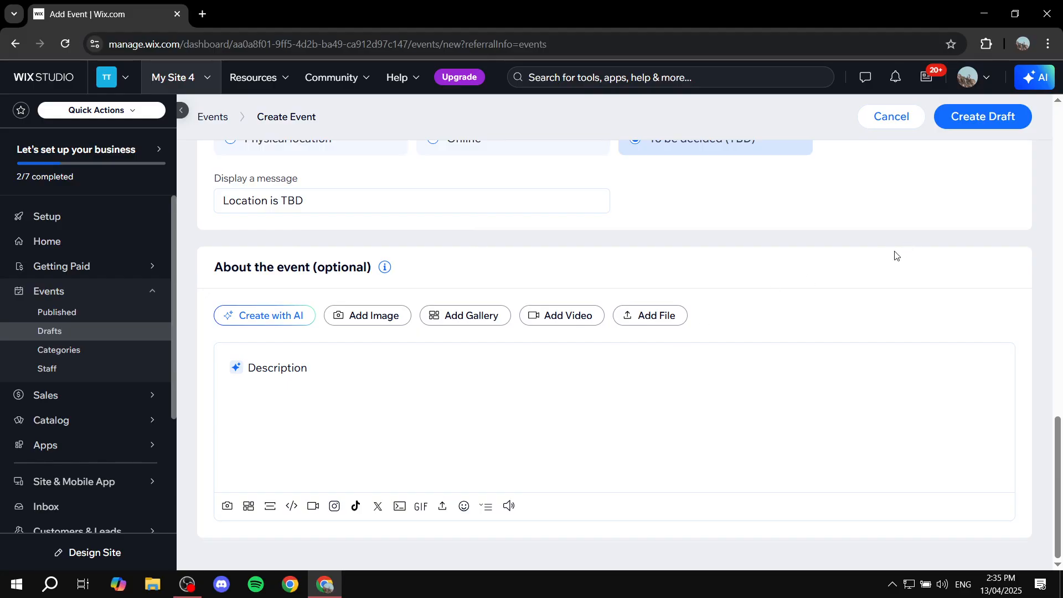
# Create the draft of the event and start a new ticket from its remaining setup steps
pyautogui.scroll(15, 896, 255)
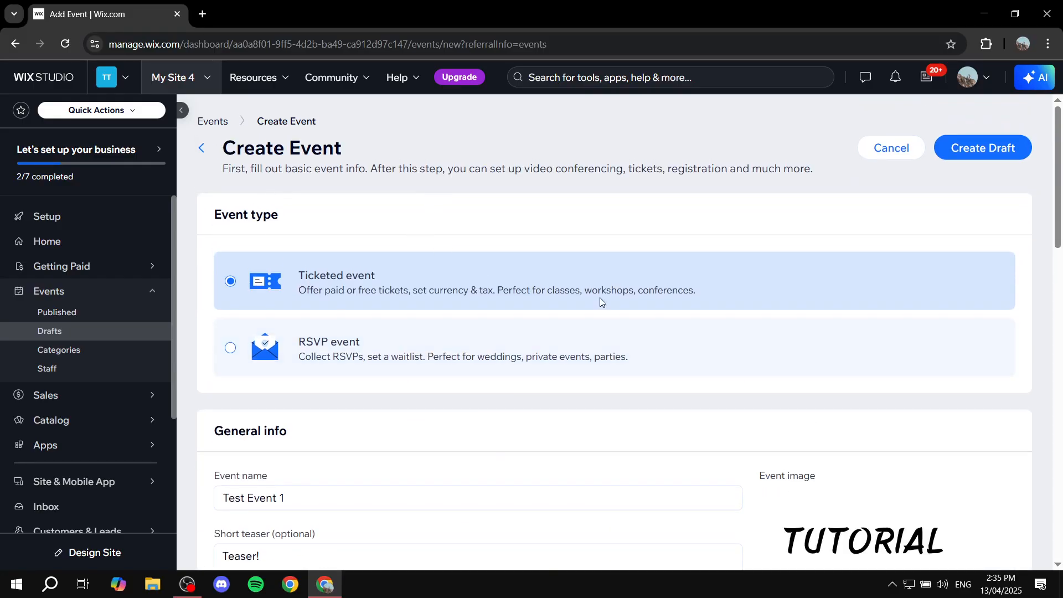
pyautogui.click(995, 156)
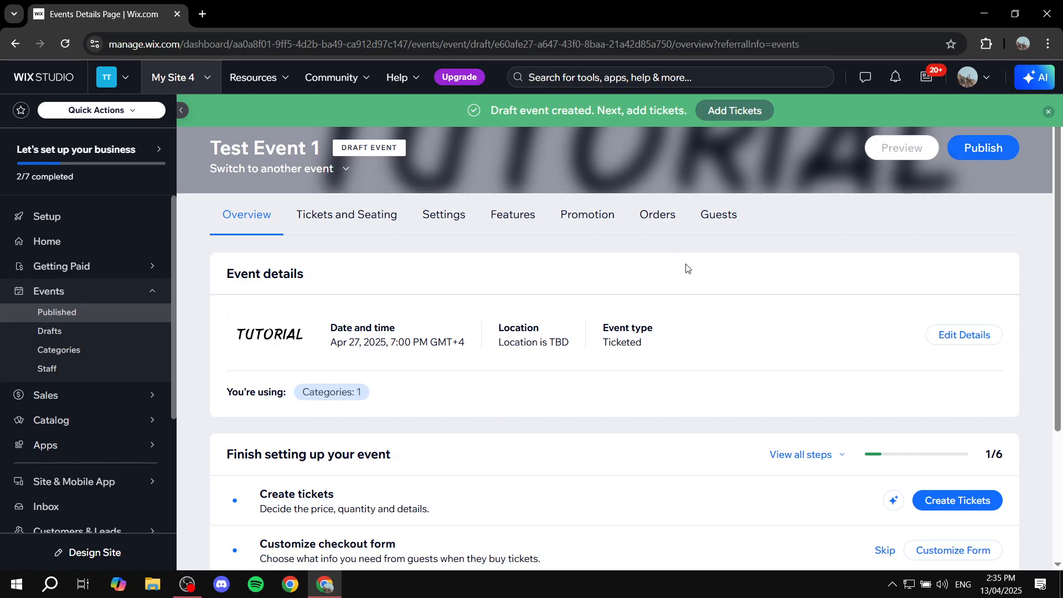
pyautogui.scroll(-3, 621, 338)
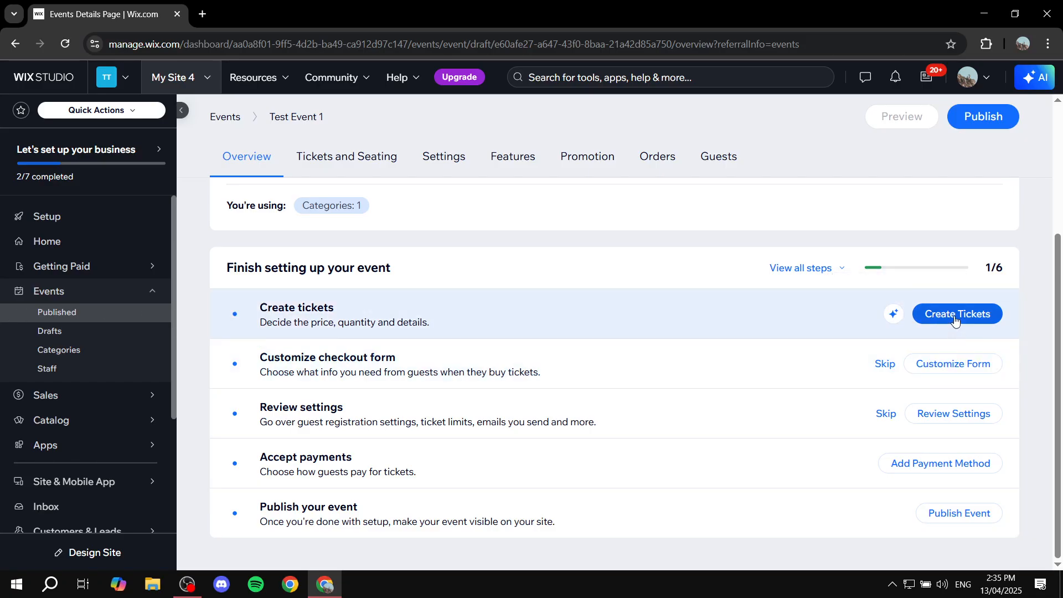
pyautogui.click(955, 320)
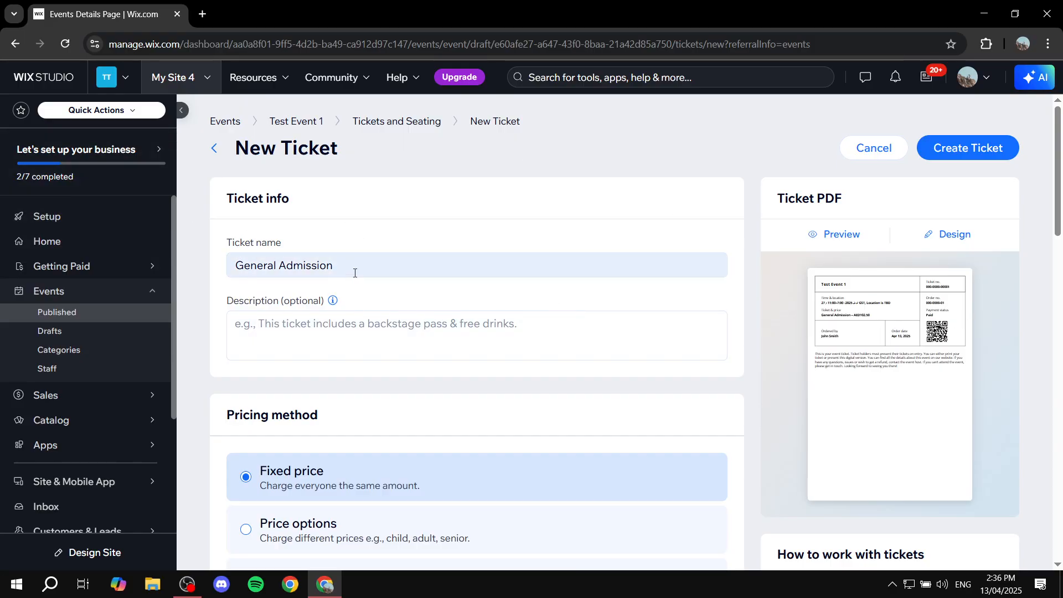
# Review the new ticket's name and description fields and its pricing method choices
pyautogui.click(380, 263)
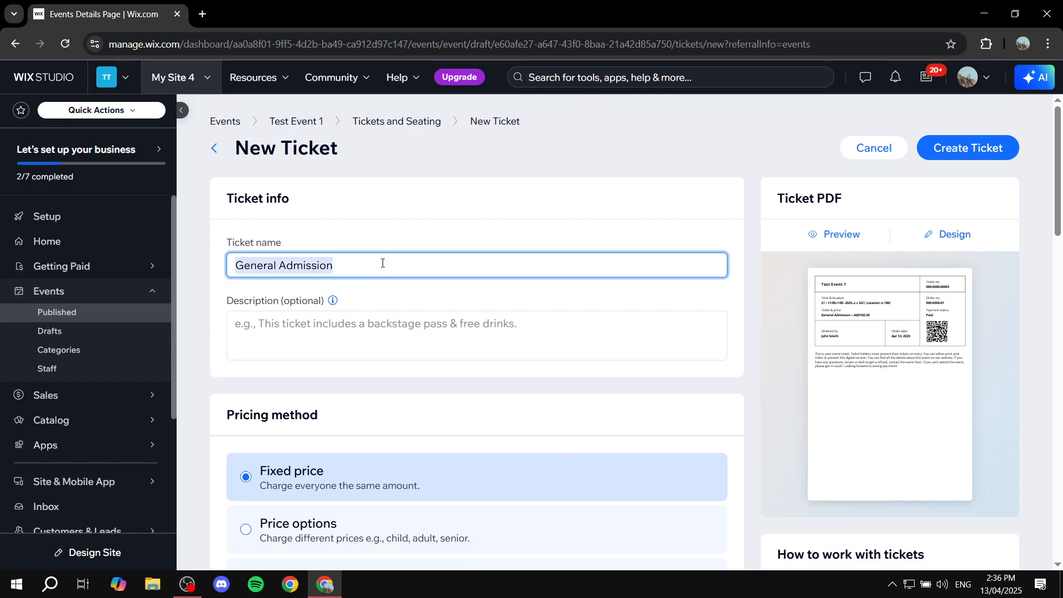
pyautogui.click(426, 249)
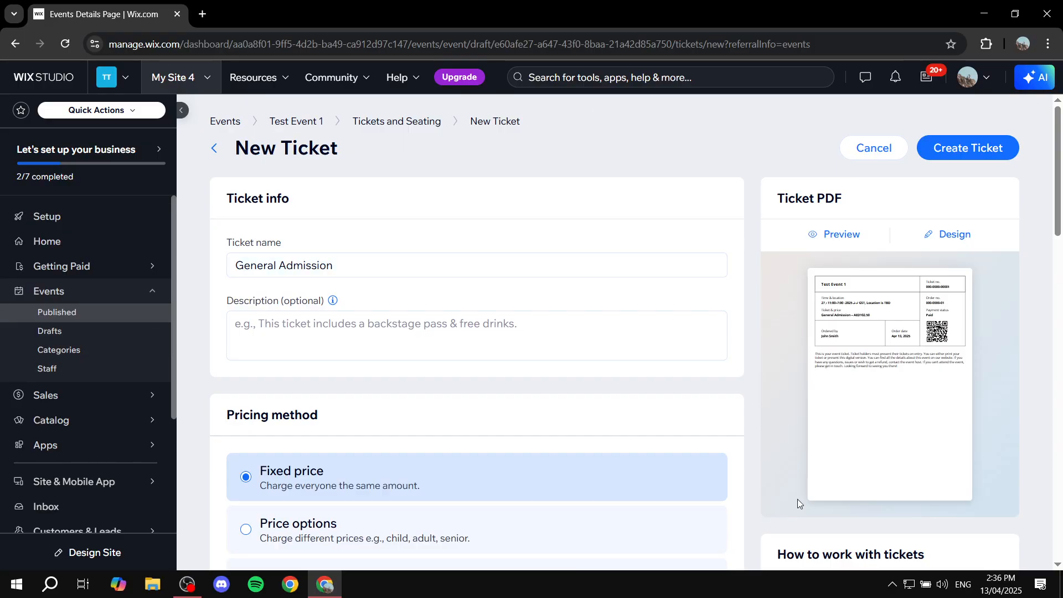
pyautogui.click(443, 328)
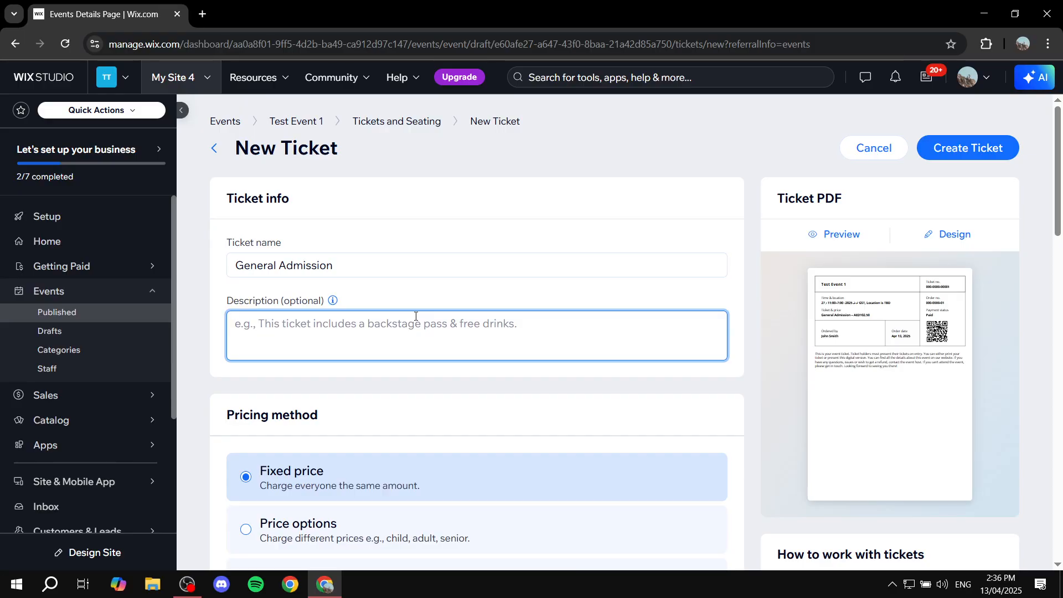
pyautogui.scroll(-5, 482, 344)
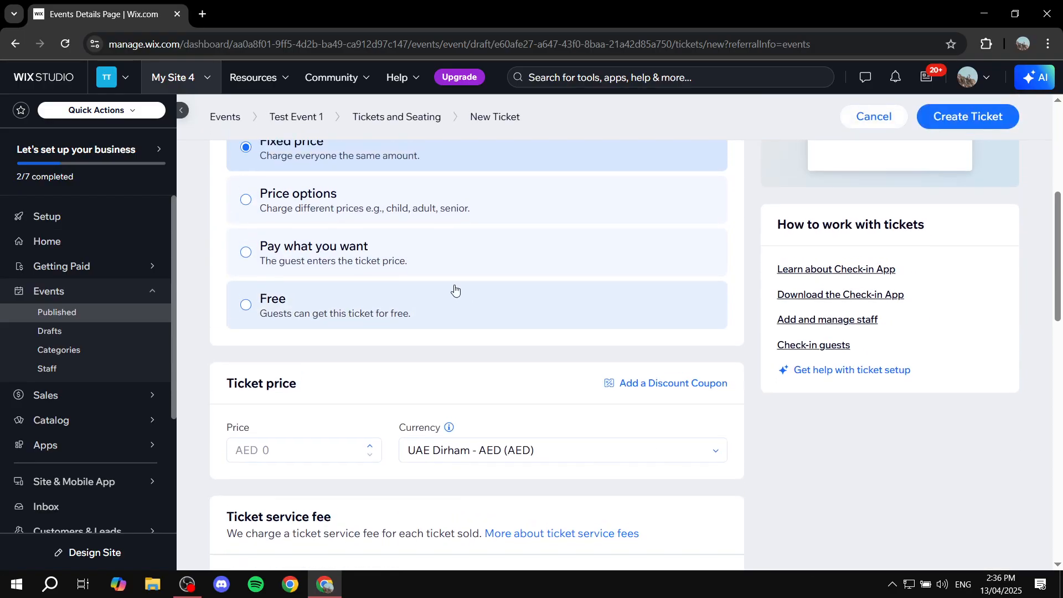
pyautogui.scroll(2, 453, 290)
pyautogui.click(237, 284)
pyautogui.moveTo(237, 283); pyautogui.dragTo(380, 279)
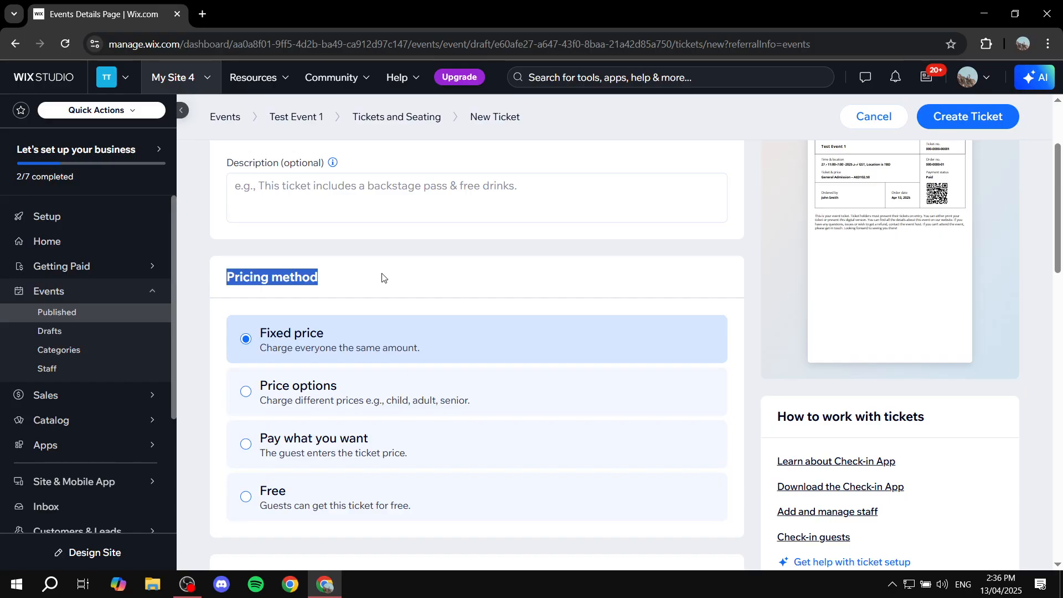
pyautogui.click(413, 284)
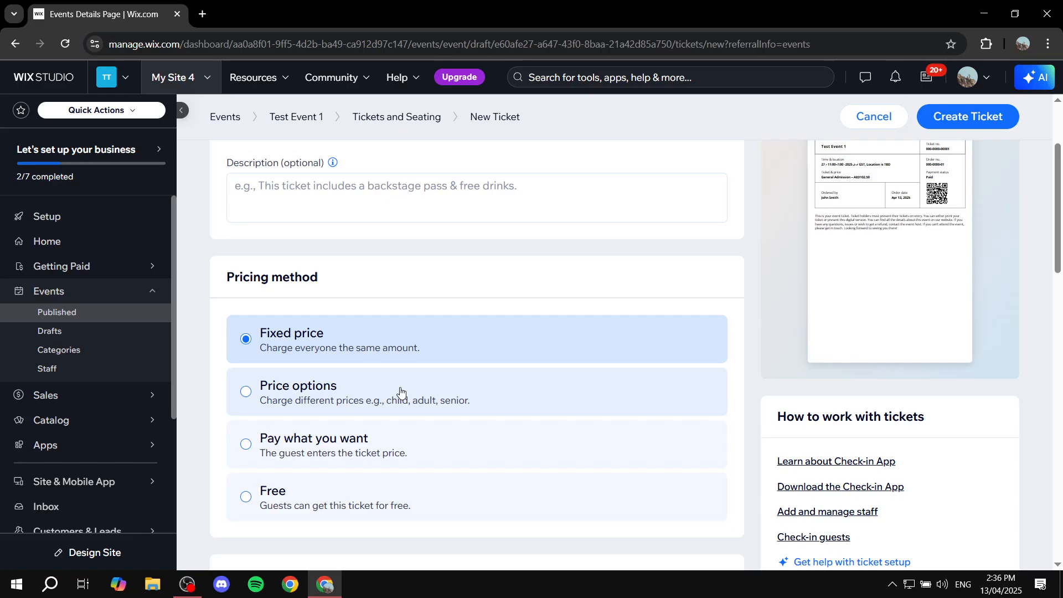
# Compare the Price options and Fixed price pricing methods and examine the ticket price settings
pyautogui.click(320, 385)
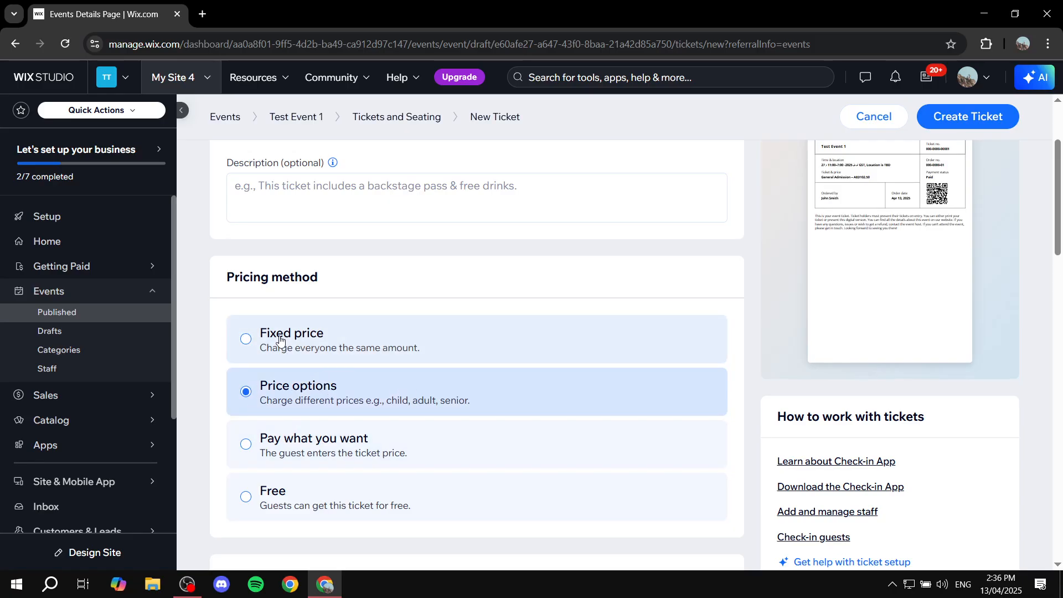
pyautogui.click(248, 338)
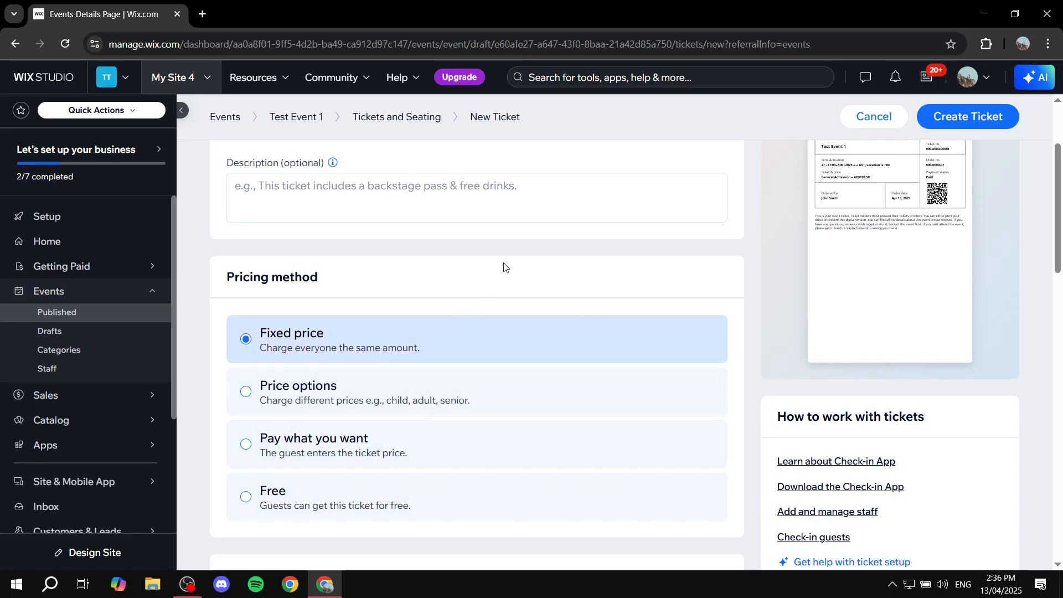
pyautogui.scroll(-5, 504, 271)
pyautogui.scroll(2, 504, 268)
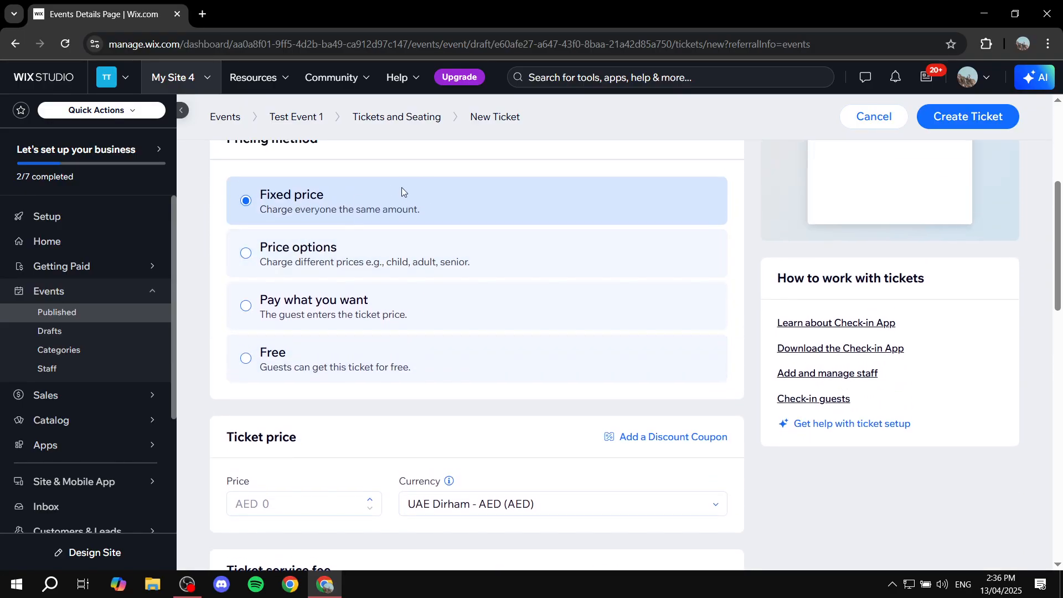
pyautogui.scroll(-2, 399, 192)
pyautogui.scroll(3, 262, 312)
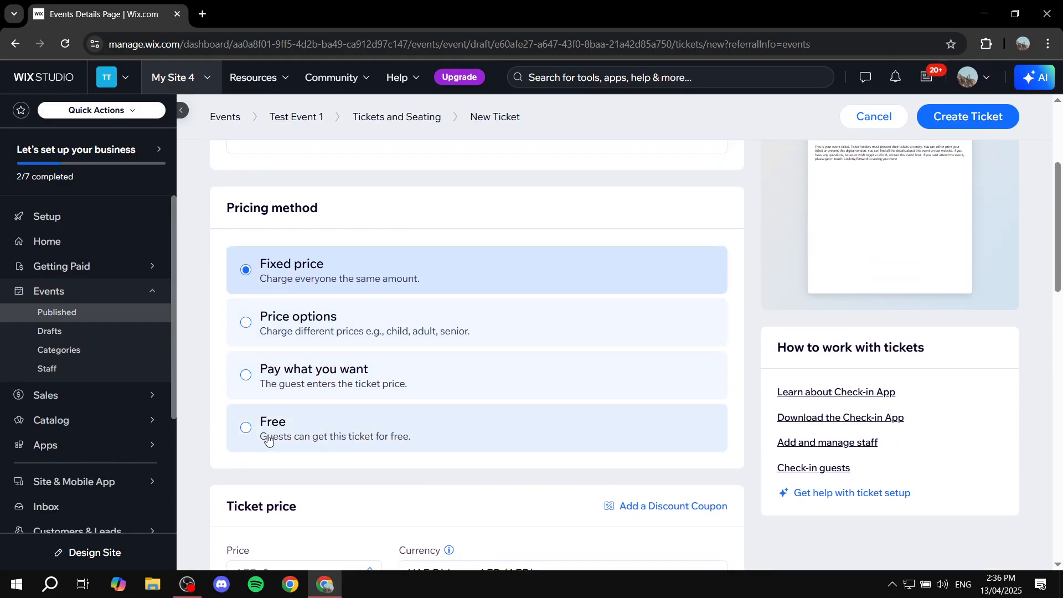
pyautogui.scroll(-2, 269, 434)
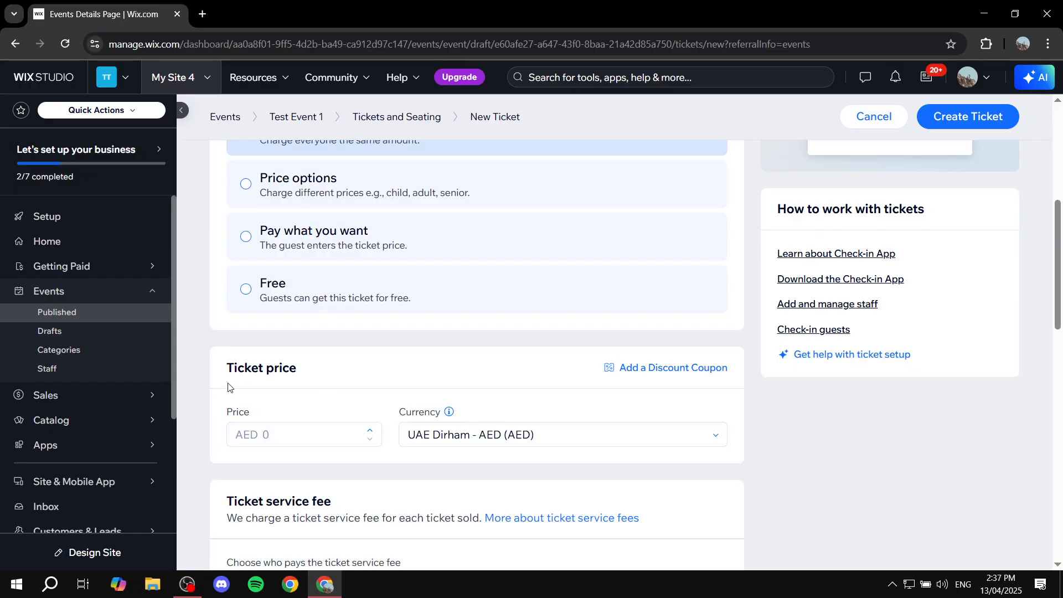
pyautogui.moveTo(230, 376); pyautogui.dragTo(329, 371)
pyautogui.click(351, 372)
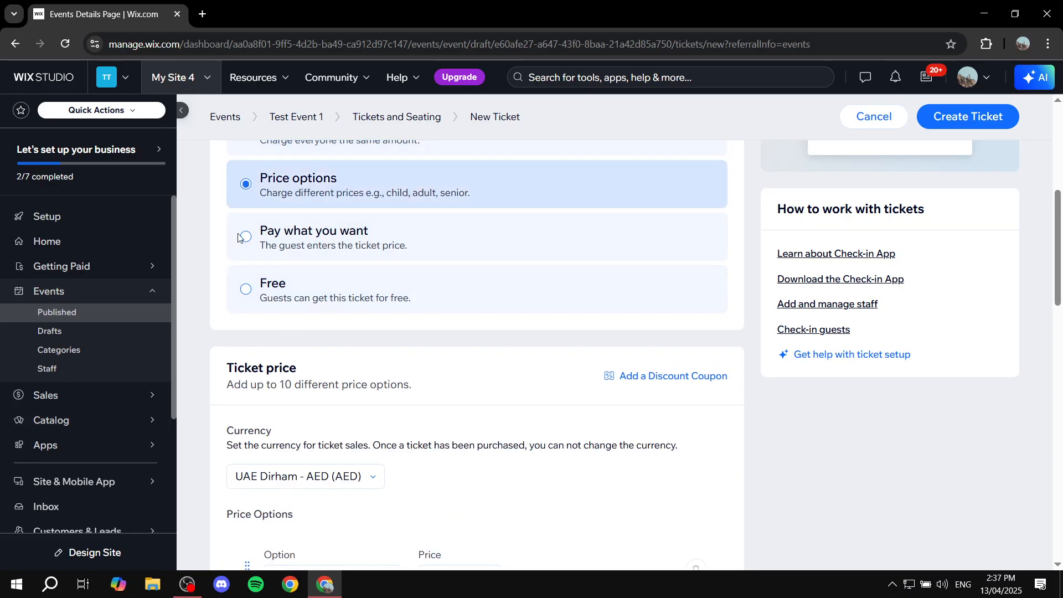
# Try the Price options, Pay what you want and Free pricing methods and examine the quantity and policy settings of a free ticket
pyautogui.scroll(-4, 340, 186)
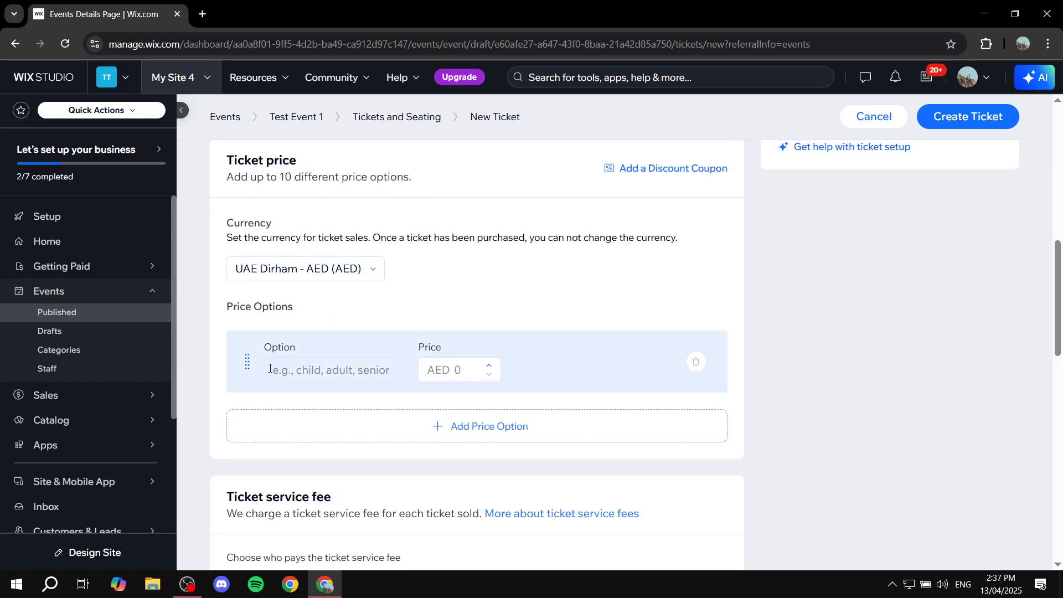
pyautogui.scroll(3, 330, 301)
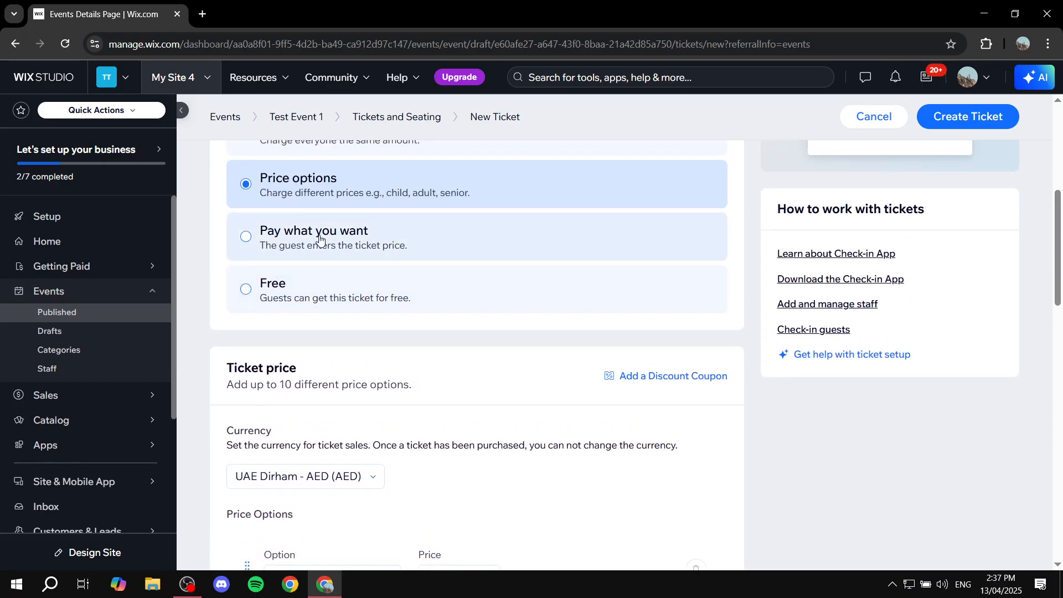
pyautogui.click(315, 241)
pyautogui.scroll(1, 284, 267)
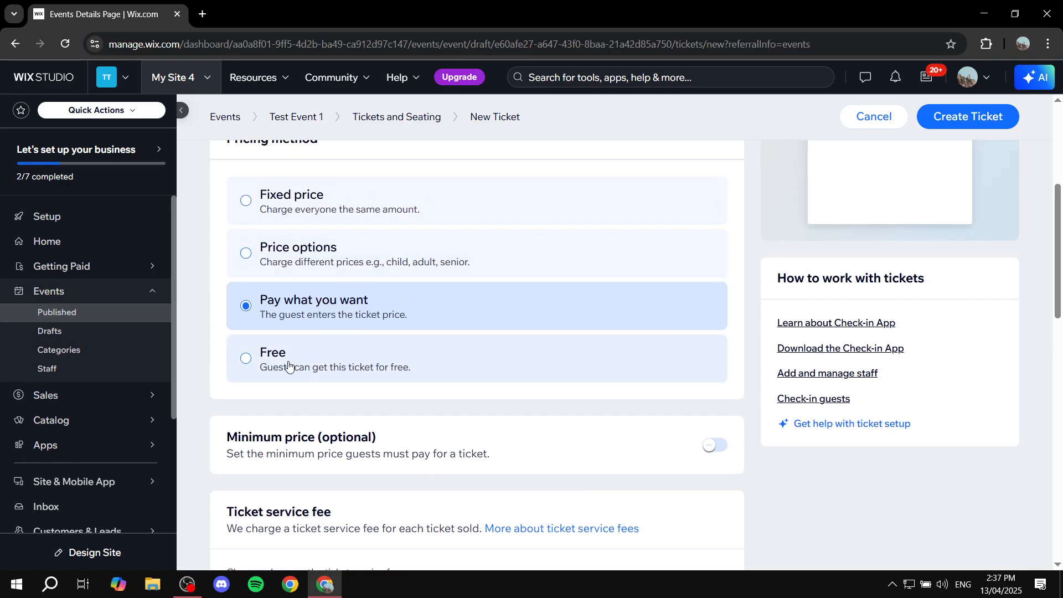
pyautogui.click(288, 364)
pyautogui.scroll(-3, 388, 404)
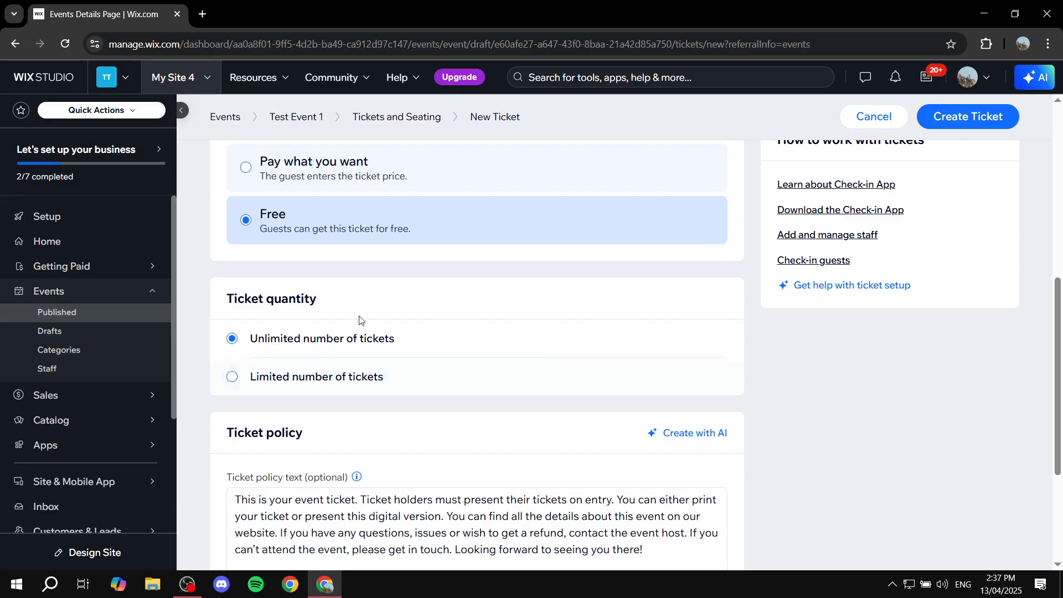
pyautogui.scroll(2, 360, 318)
pyautogui.scroll(-2, 332, 309)
pyautogui.scroll(-2, 324, 338)
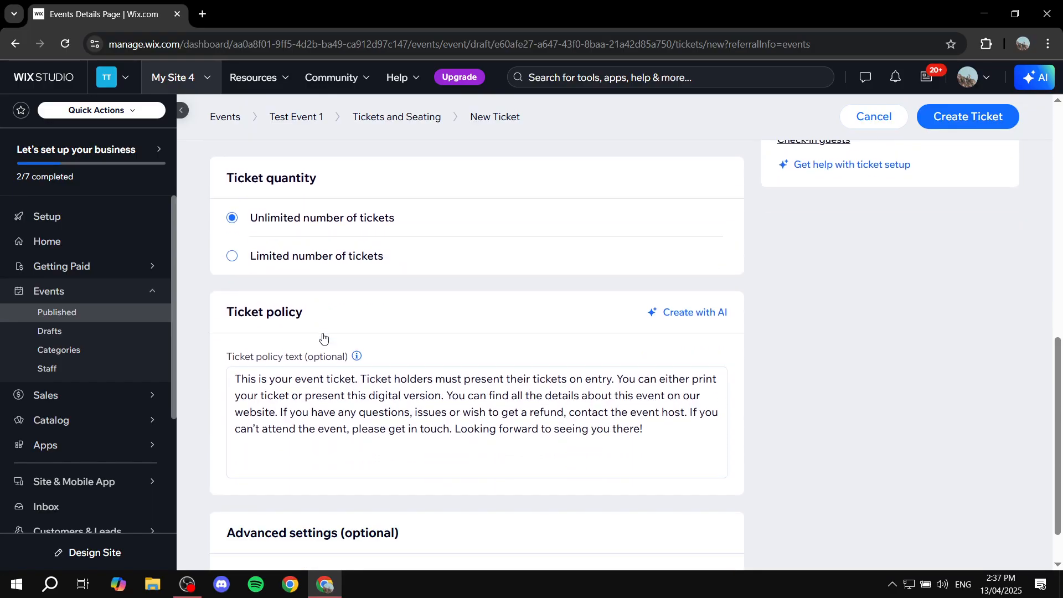
pyautogui.scroll(2, 321, 343)
pyautogui.scroll(1, 301, 320)
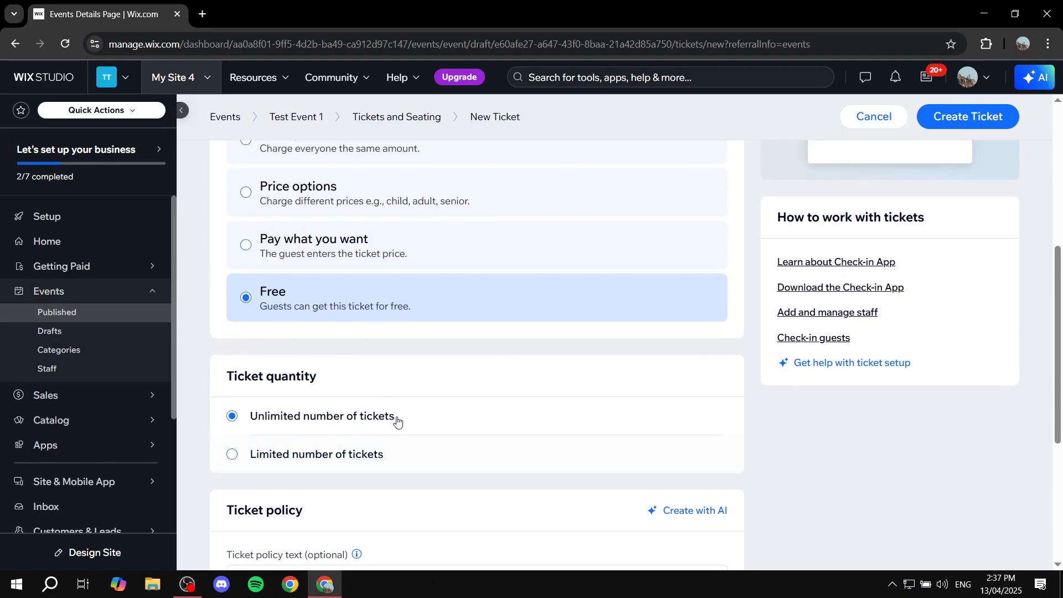
pyautogui.scroll(3, 299, 305)
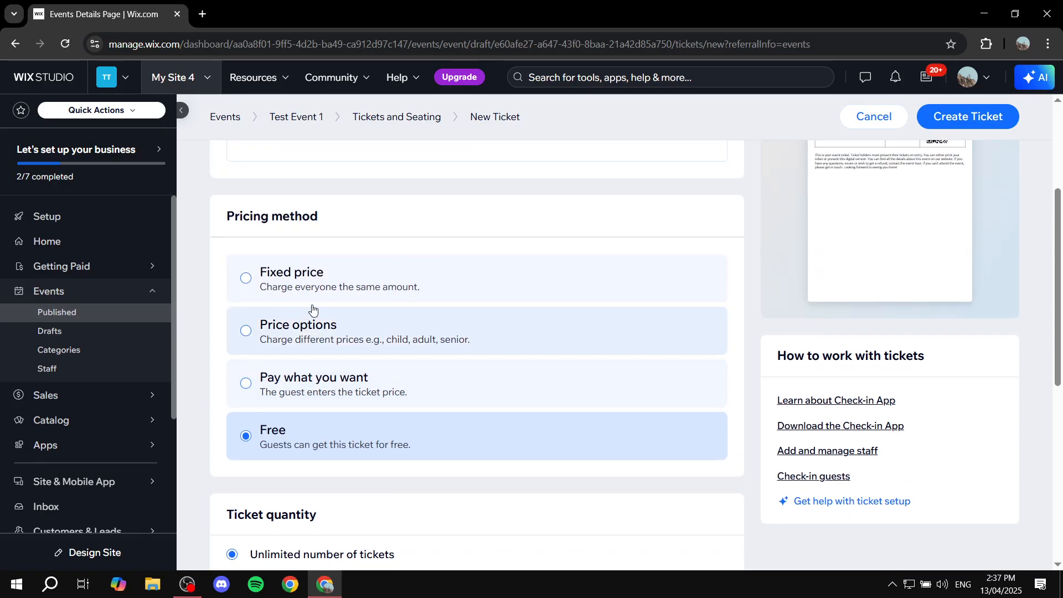
# Use the Fixed price method for the ticket and set its price to 50 AED
pyautogui.click(288, 271)
pyautogui.scroll(-1, 292, 285)
pyautogui.scroll(-3, 290, 280)
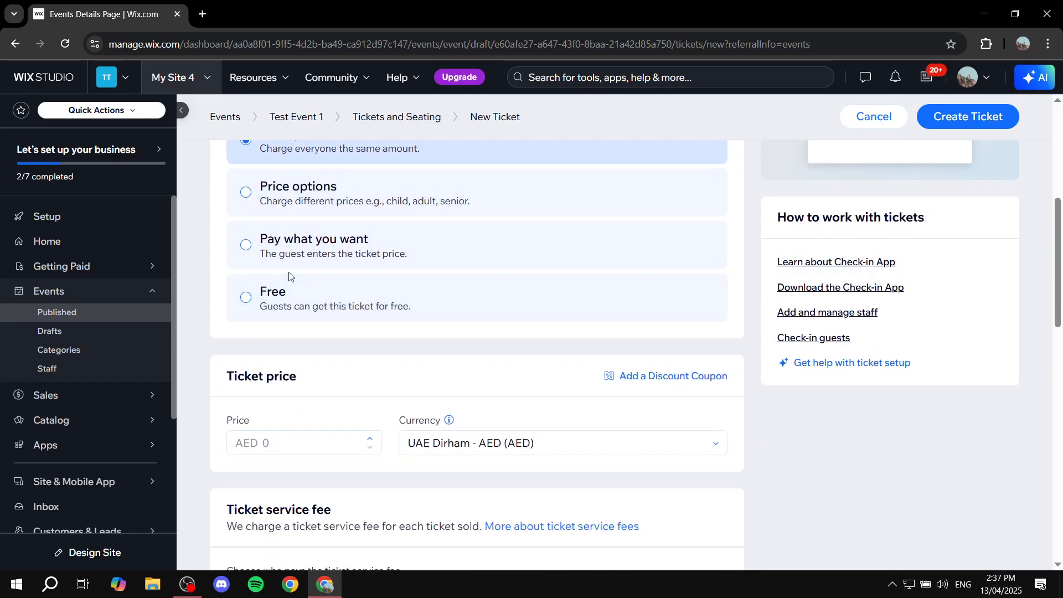
pyautogui.click(295, 370)
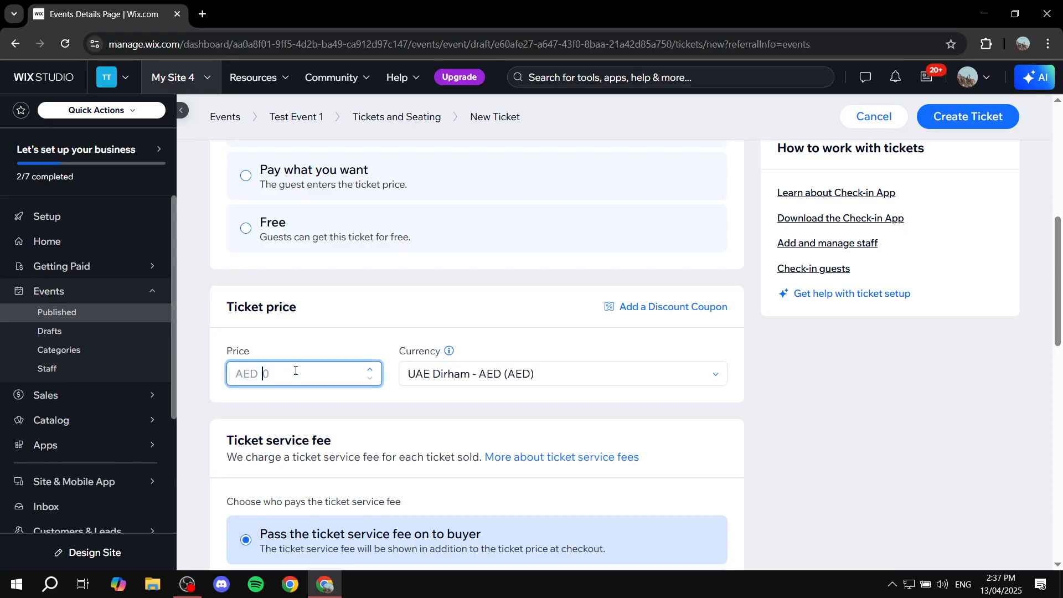
pyautogui.click(423, 288)
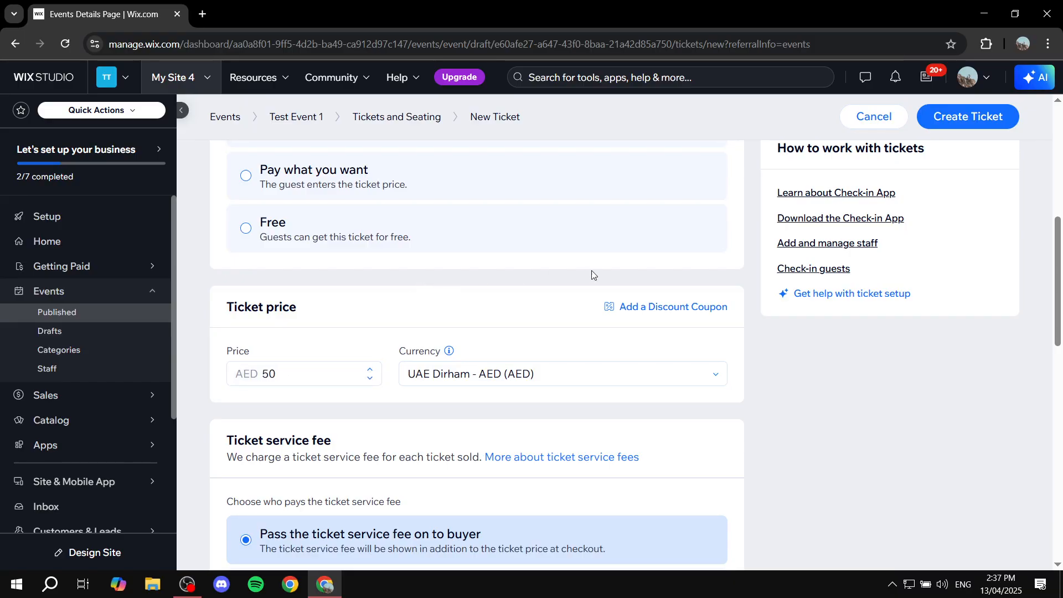
# Review the buyer's cost breakdown and choose to absorb the ticket service fee
pyautogui.scroll(-3, 586, 288)
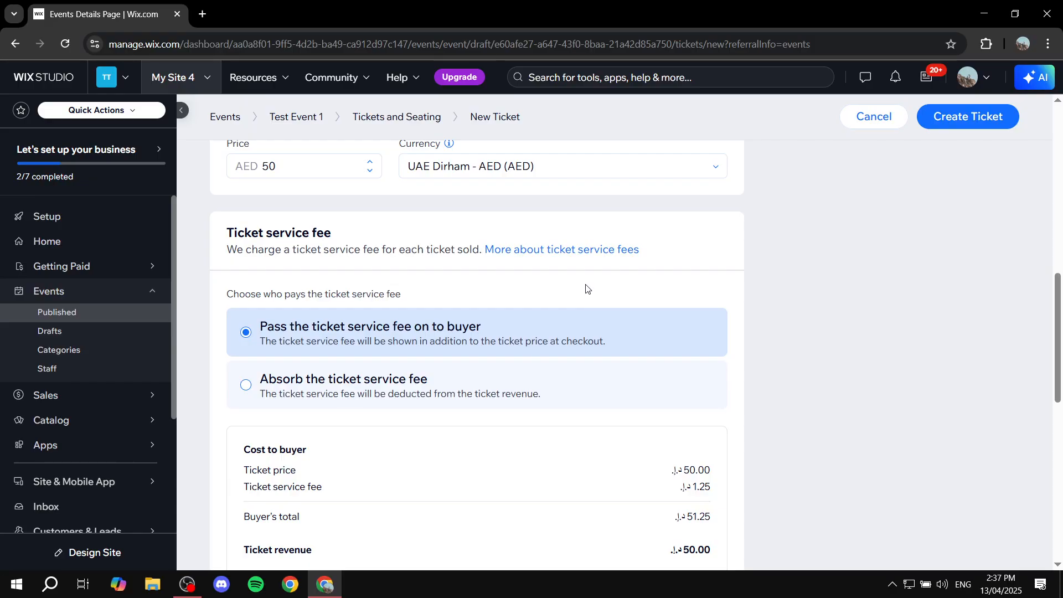
pyautogui.scroll(-2, 592, 288)
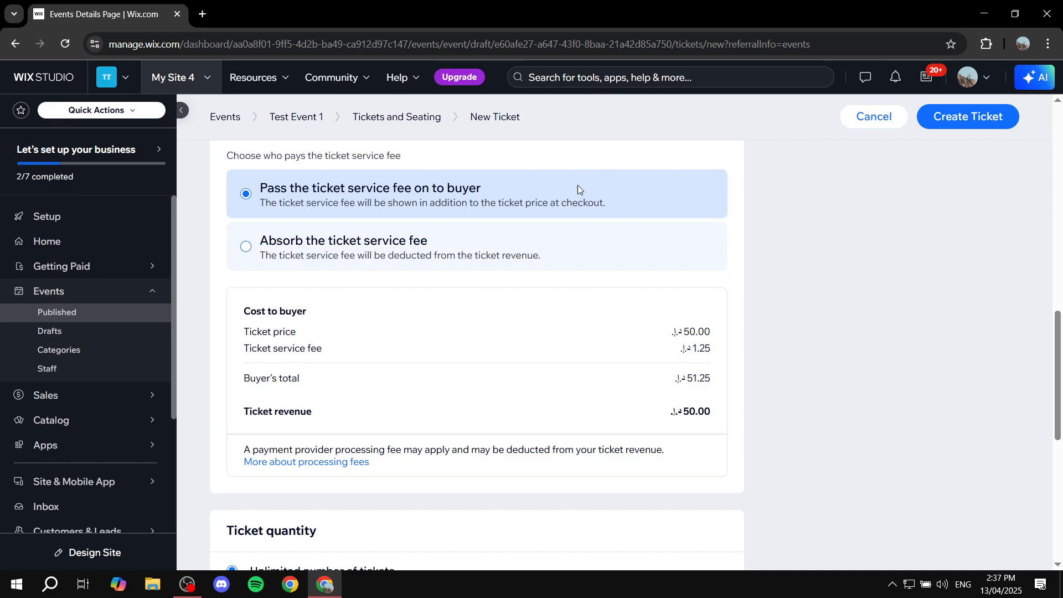
pyautogui.moveTo(700, 348); pyautogui.dragTo(726, 352)
pyautogui.click(327, 239)
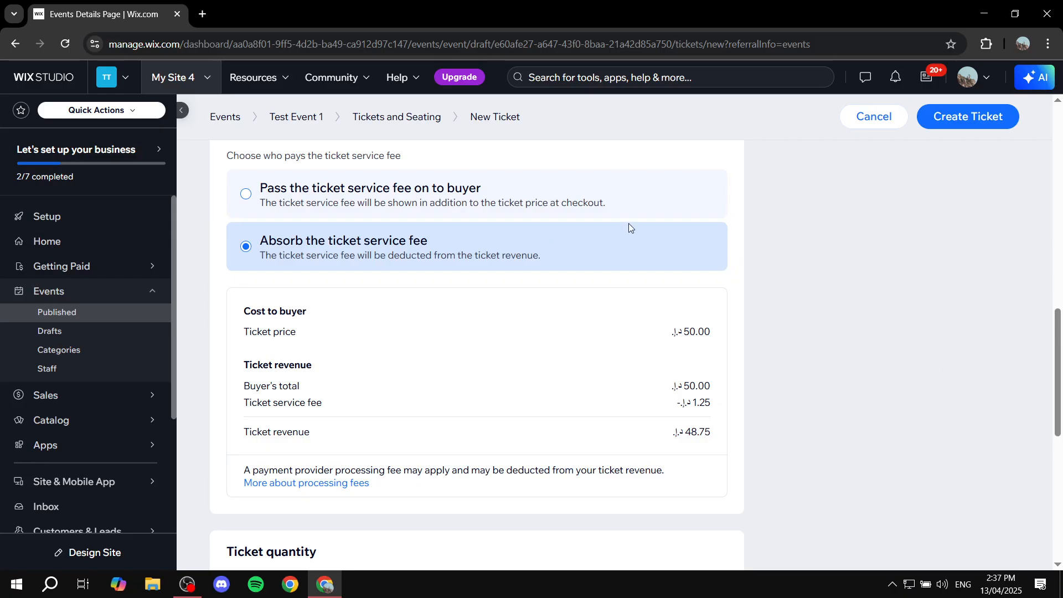
# Review the ticket's quantity, policy and sale period settings and create the ticket
pyautogui.scroll(-4, 629, 233)
pyautogui.scroll(-1, 630, 229)
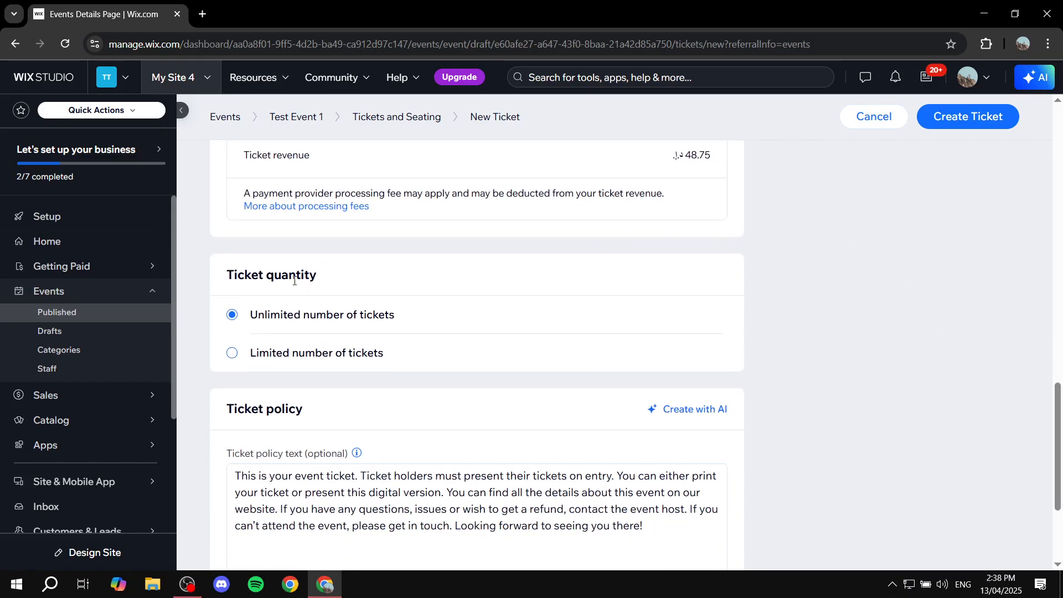
pyautogui.scroll(-2, 487, 297)
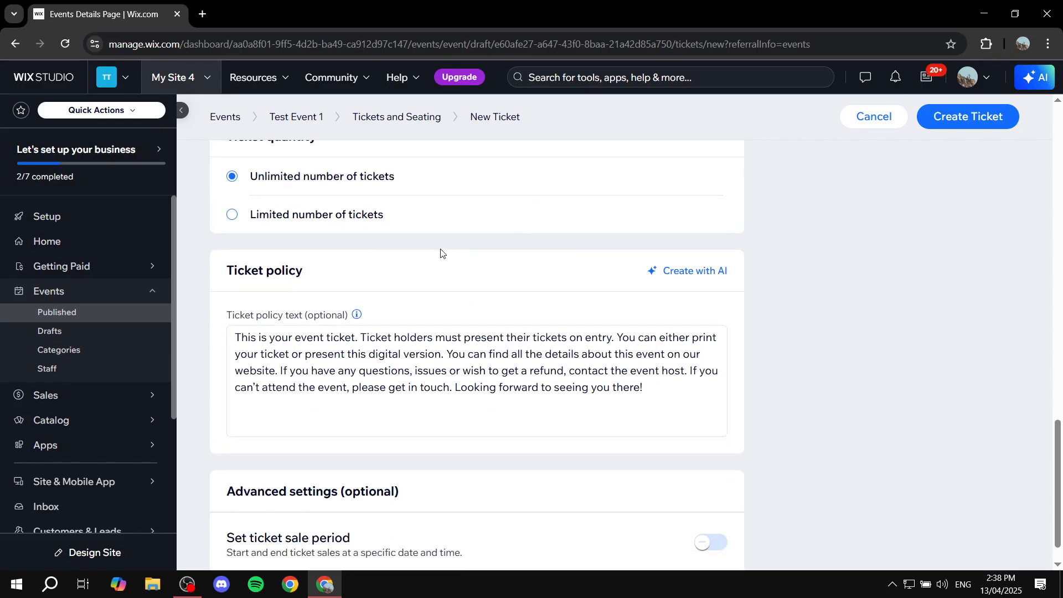
pyautogui.scroll(-1, 609, 244)
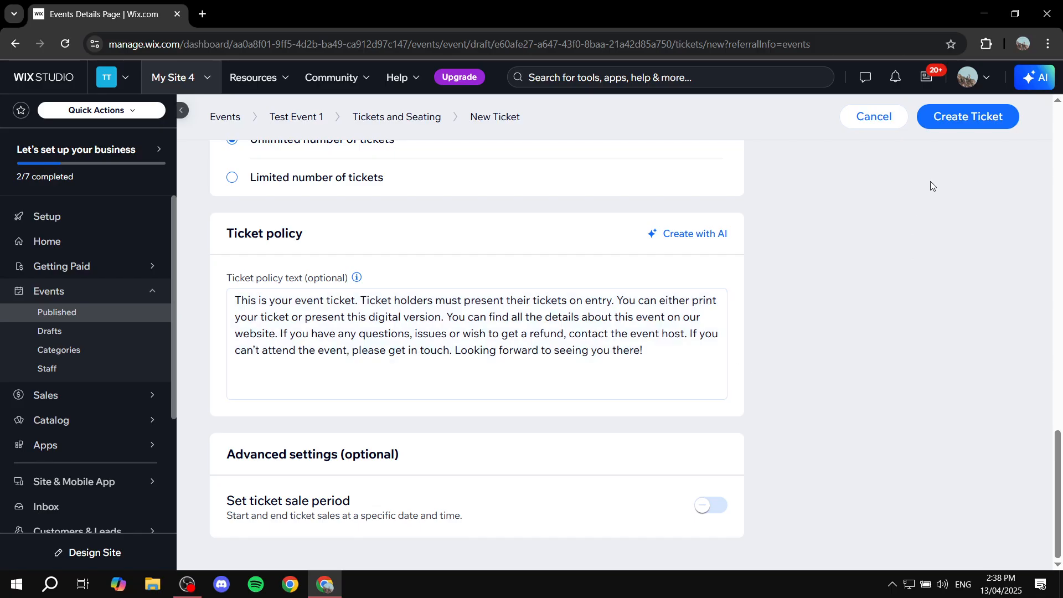
pyautogui.click(969, 124)
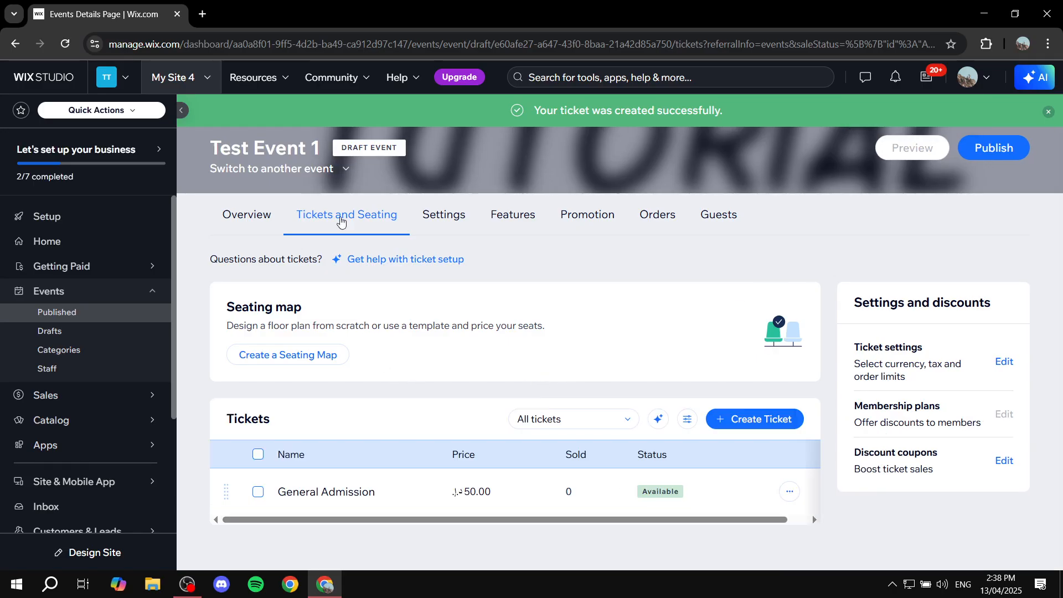
# Check the remaining setup steps in the event's overview and publish Test Event 1 from the list of event drafts
pyautogui.click(247, 215)
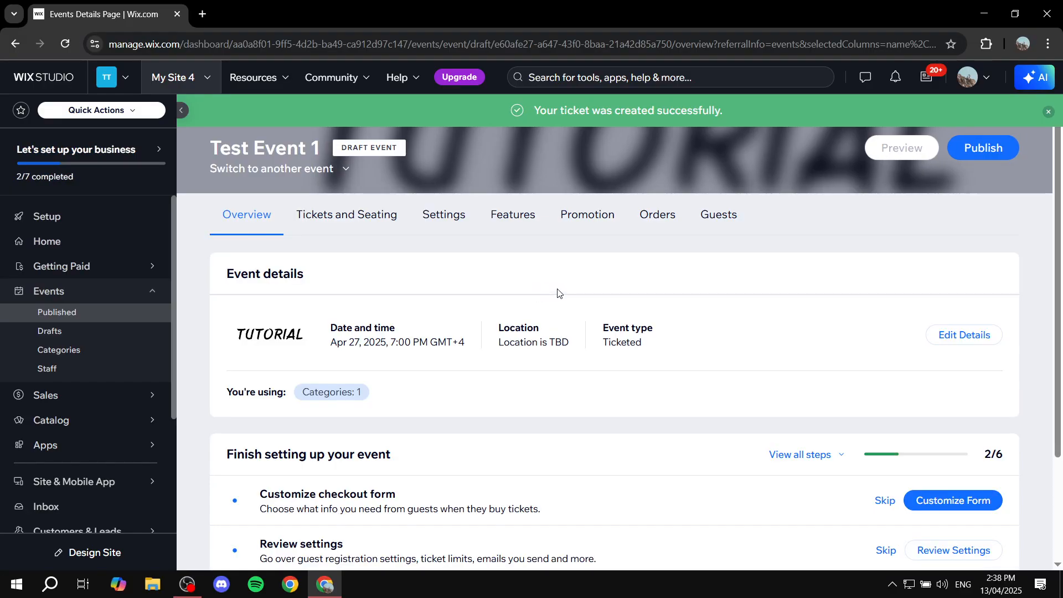
pyautogui.scroll(-2, 558, 293)
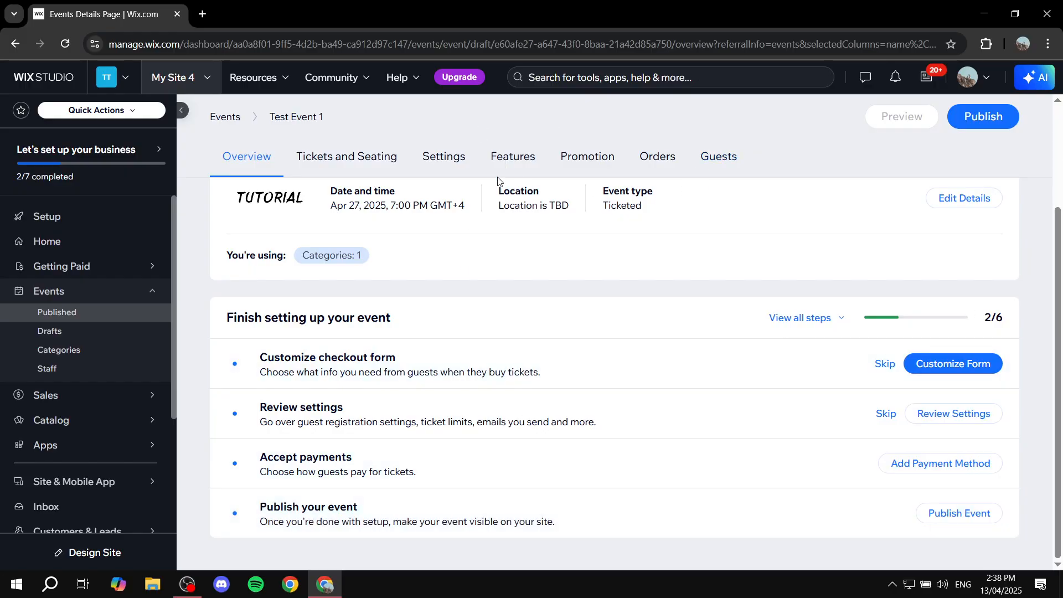
pyautogui.click(92, 315)
pyautogui.click(80, 331)
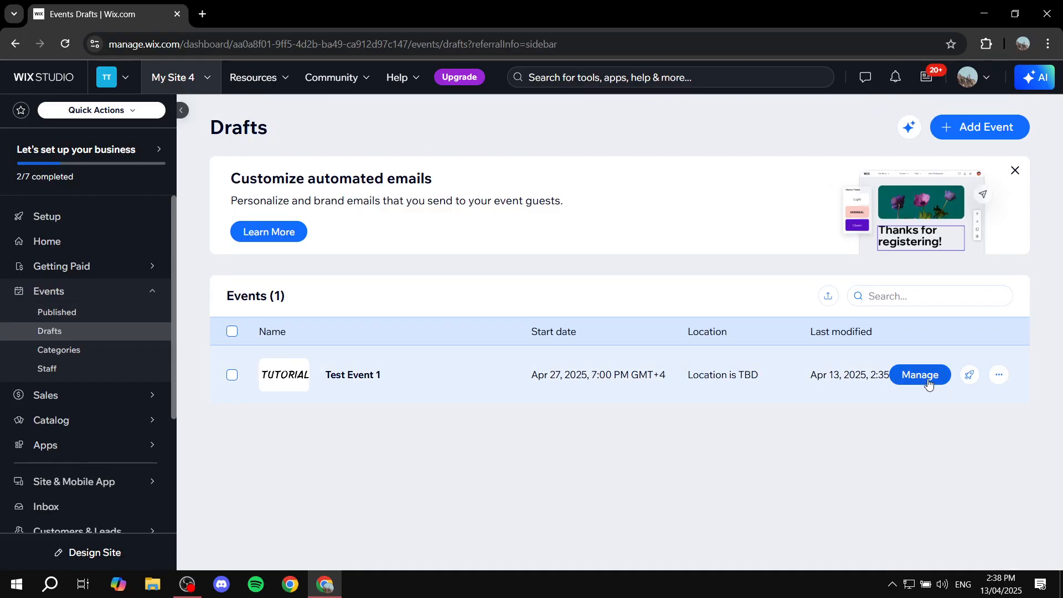
pyautogui.click(969, 380)
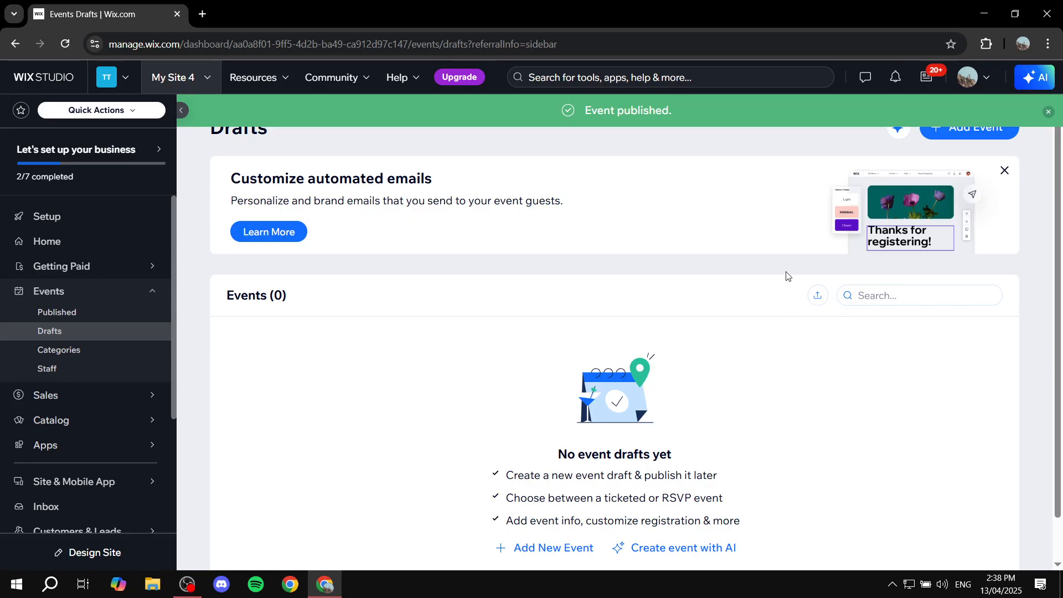
pyautogui.click(1045, 114)
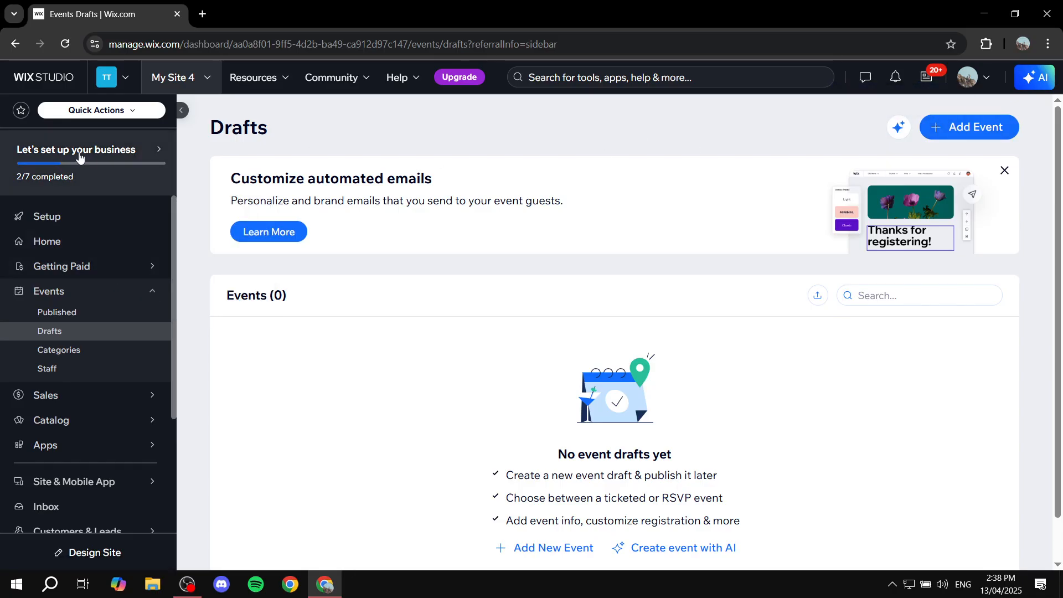
# Open the site in the Wix Editor from the dashboard home and switch to the Events page of Wix Events & Tickets
pyautogui.click(53, 241)
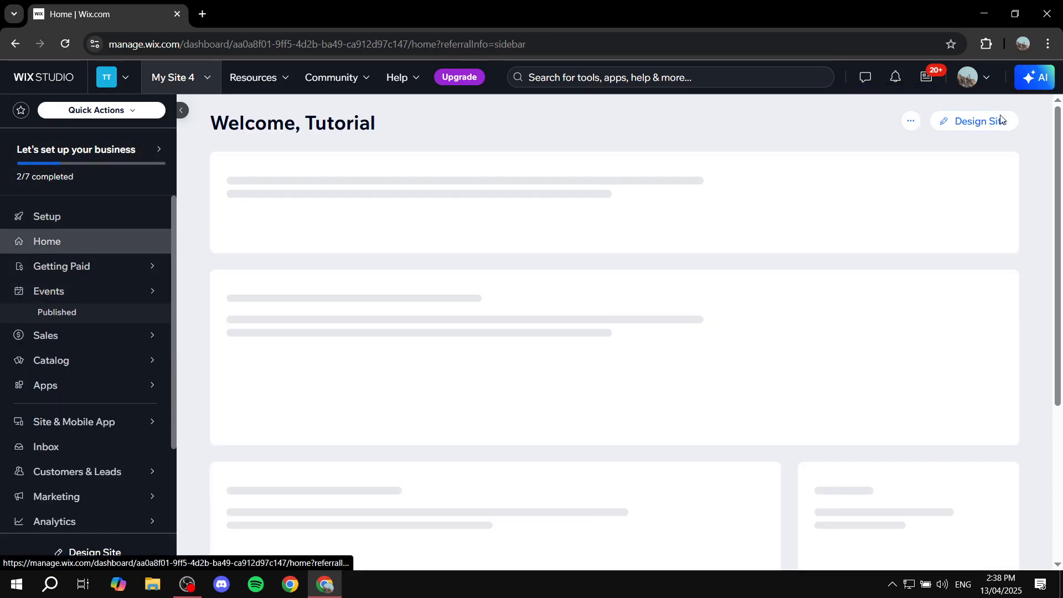
pyautogui.click(990, 123)
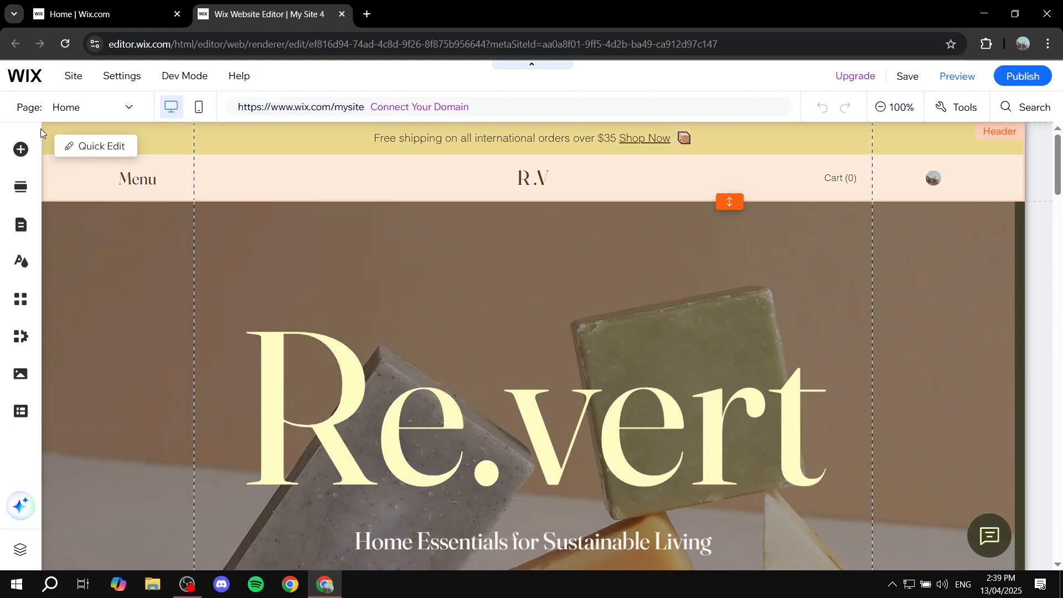
pyautogui.click(82, 110)
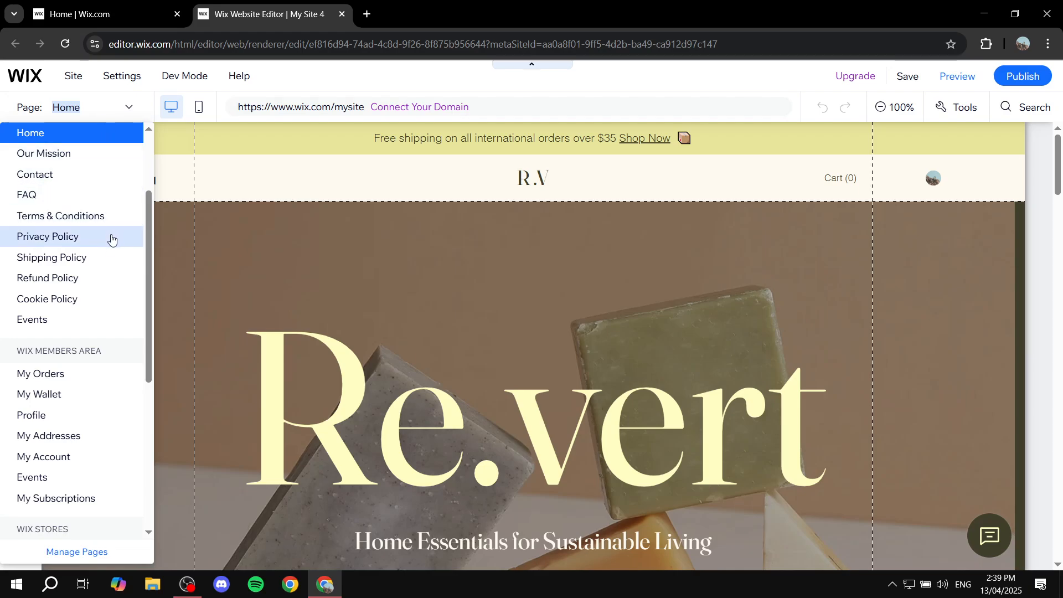
pyautogui.scroll(-5, 98, 259)
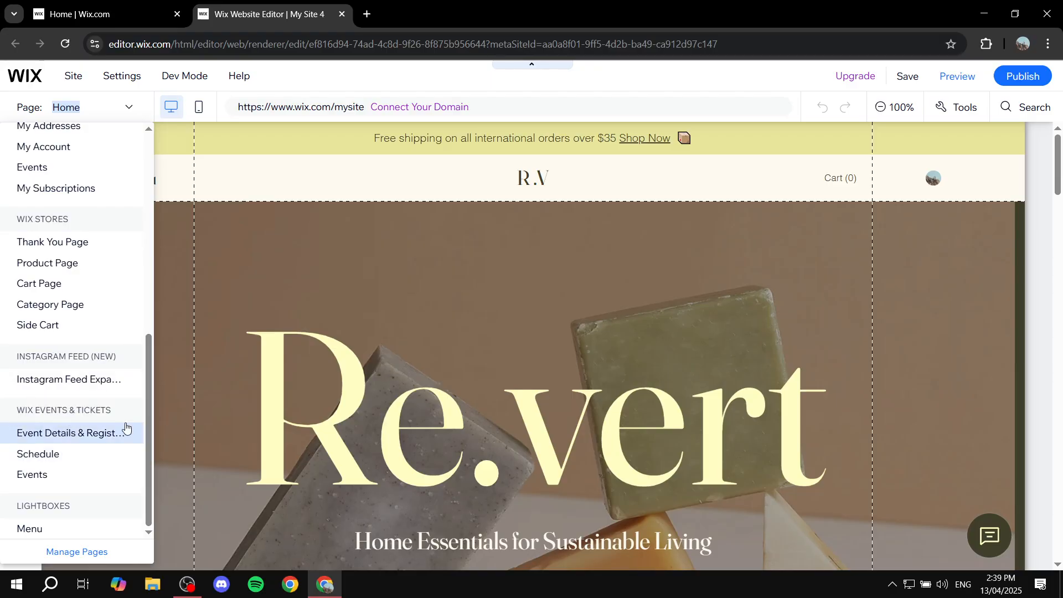
pyautogui.click(53, 474)
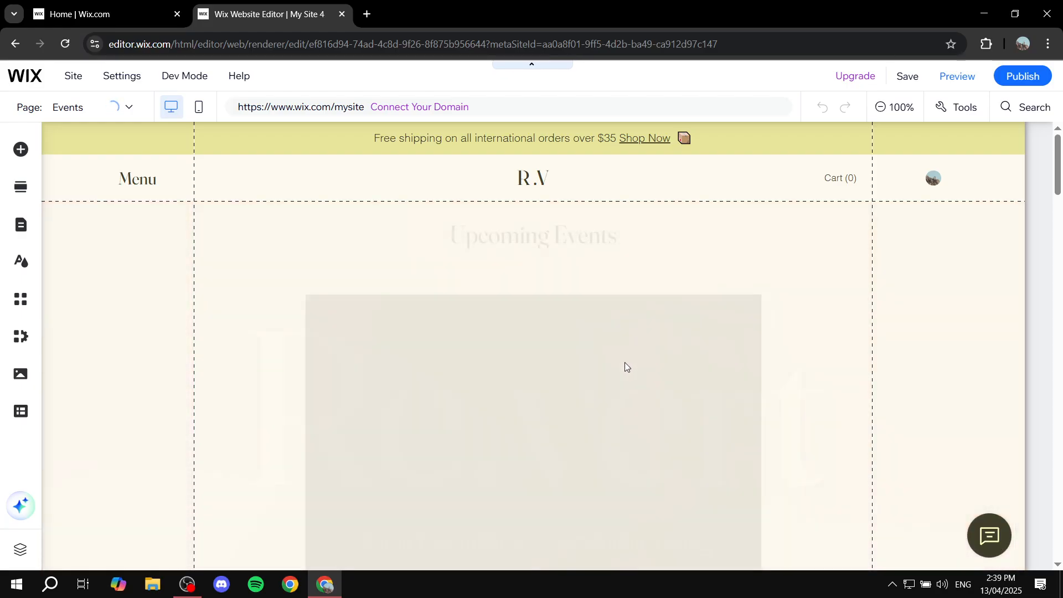
# Examine how the published event appears in the Upcoming Events list on the Events page
pyautogui.scroll(-2, 425, 344)
pyautogui.scroll(2, 355, 280)
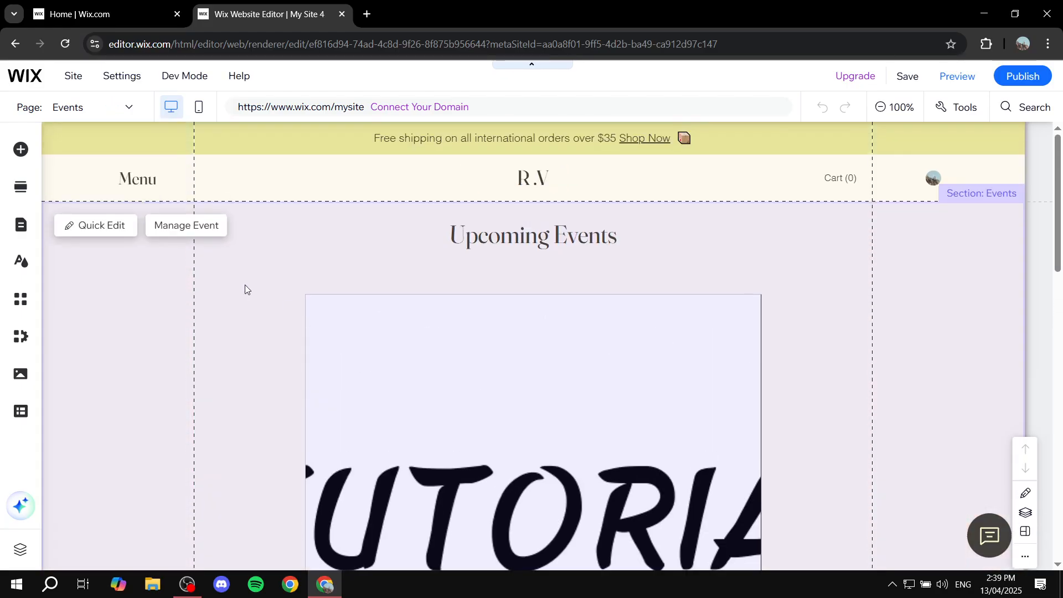
pyautogui.scroll(-2, 555, 330)
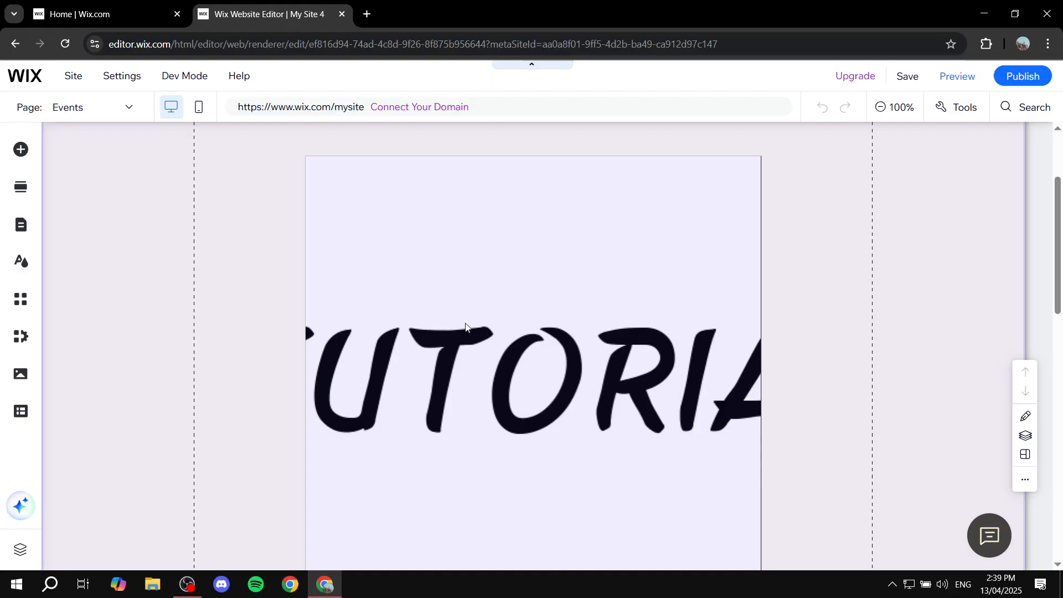
pyautogui.scroll(2, 590, 335)
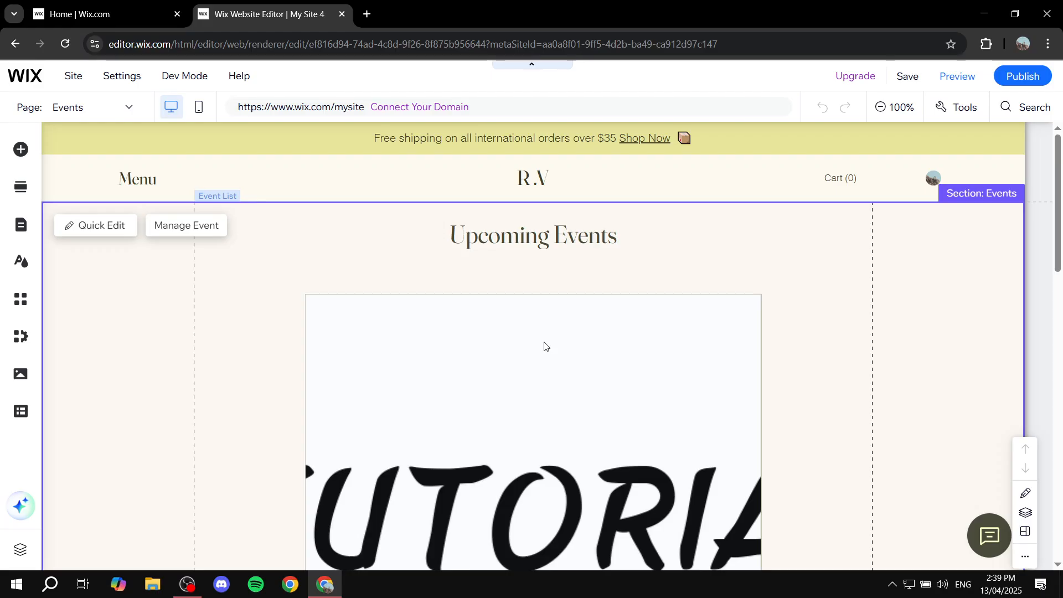
pyautogui.scroll(-10, 541, 351)
pyautogui.scroll(6, 537, 347)
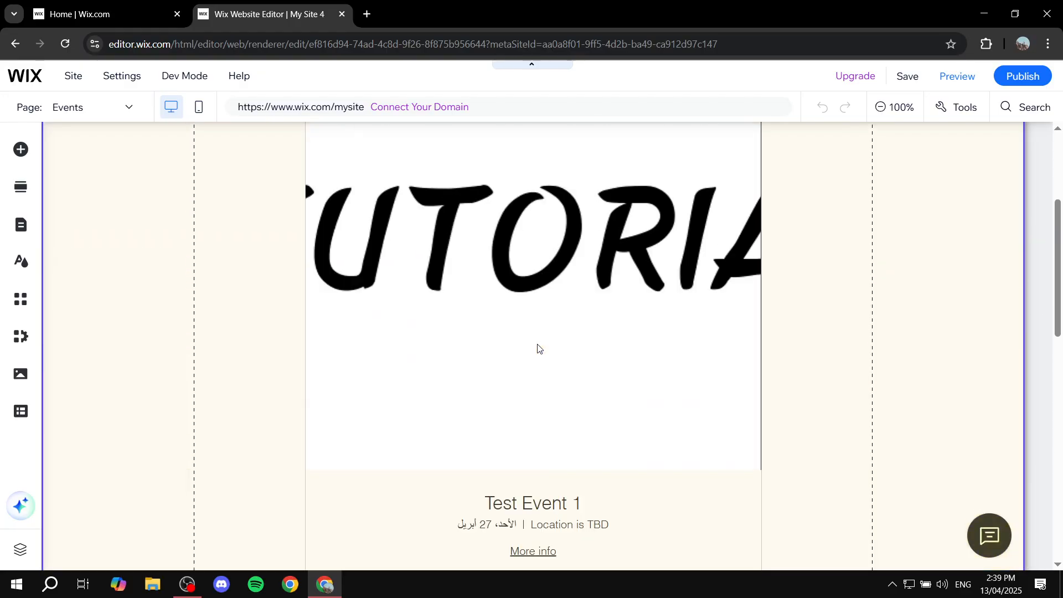
pyautogui.scroll(-5, 484, 356)
pyautogui.scroll(5, 496, 304)
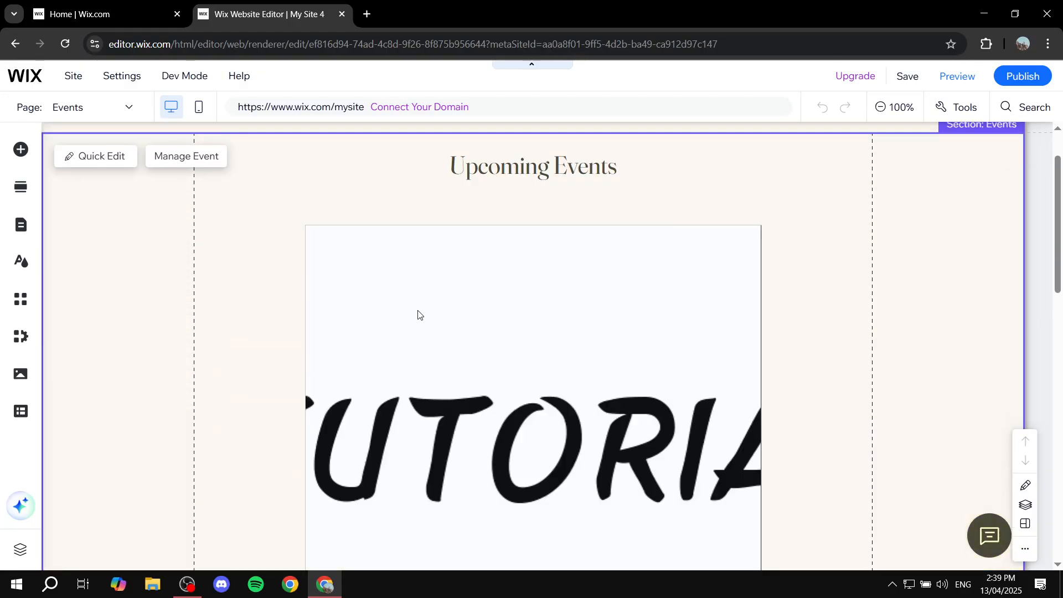
# Open the event management dashboard from the event list, review the overview of Test Event 1 and close the dashboard
pyautogui.click(418, 314)
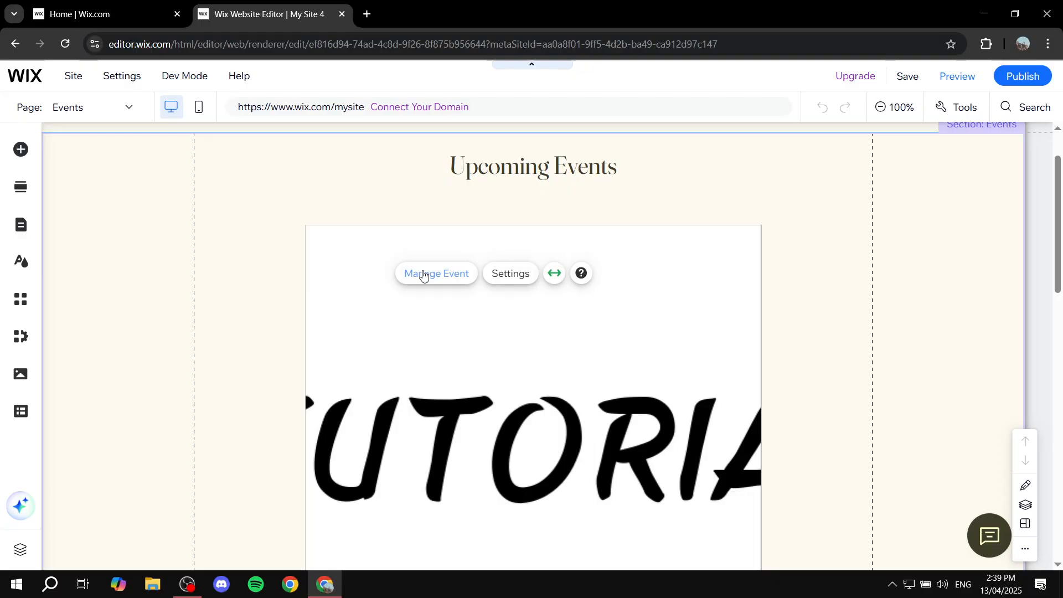
pyautogui.click(425, 273)
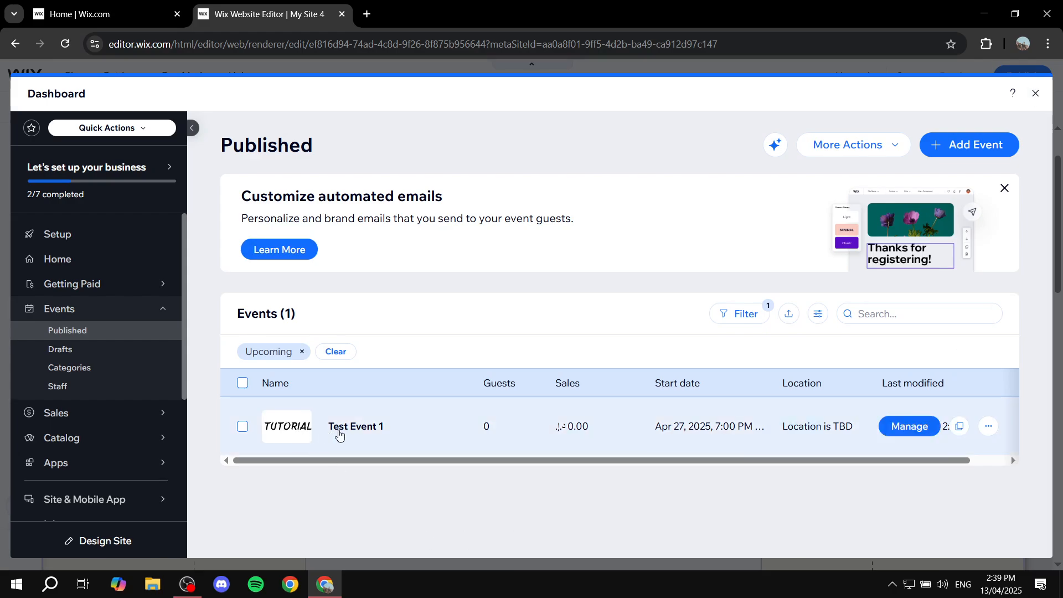
pyautogui.click(910, 426)
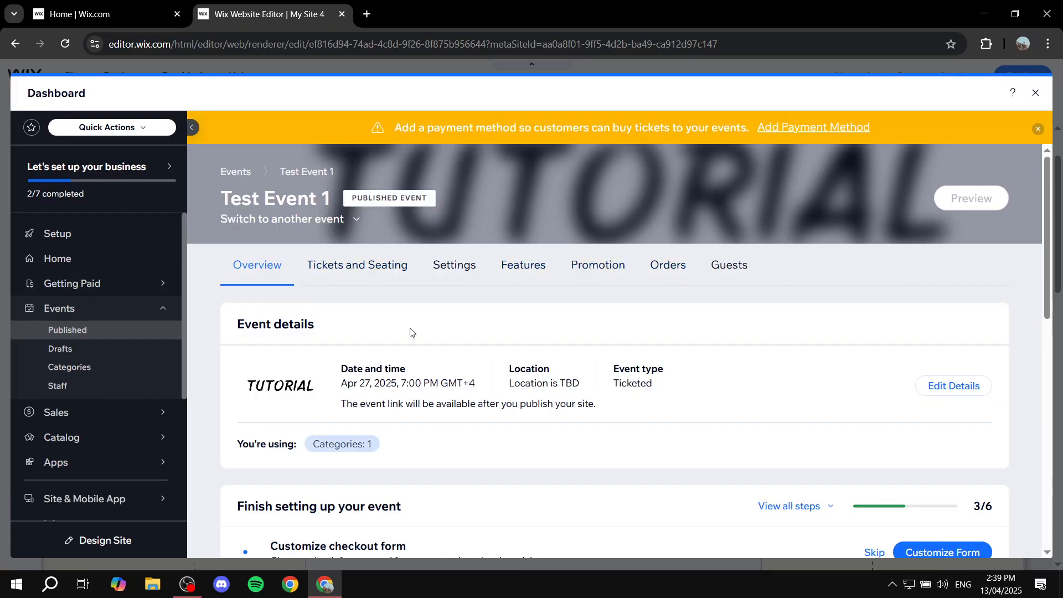
pyautogui.scroll(-4, 574, 444)
pyautogui.scroll(4, 570, 356)
pyautogui.click(1035, 94)
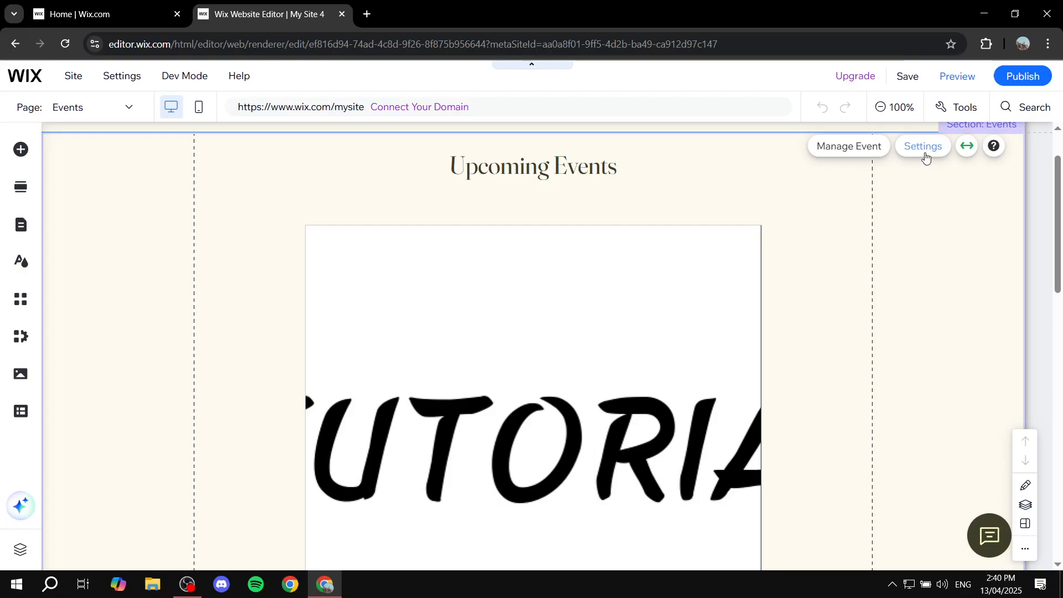
# Open the event list's layout settings, try the List and Side by side layouts, and return to Grid
pyautogui.click(923, 147)
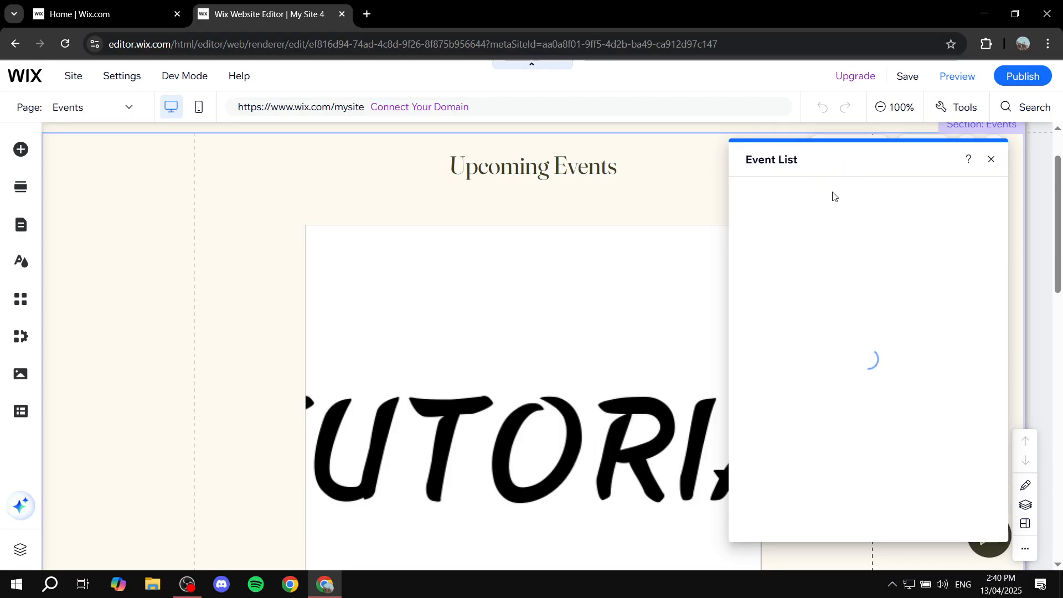
pyautogui.click(760, 243)
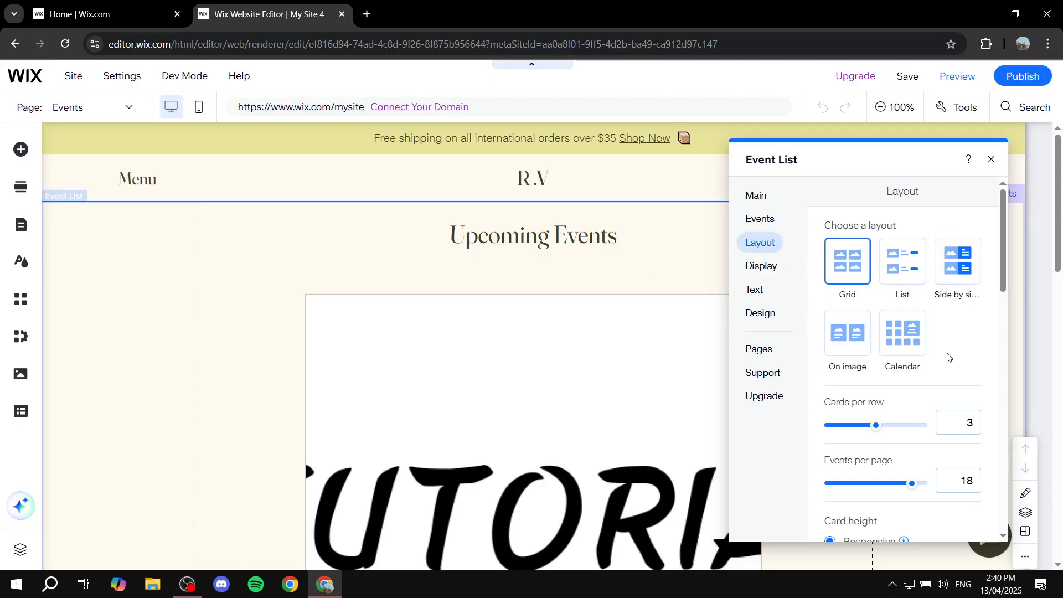
pyautogui.click(903, 271)
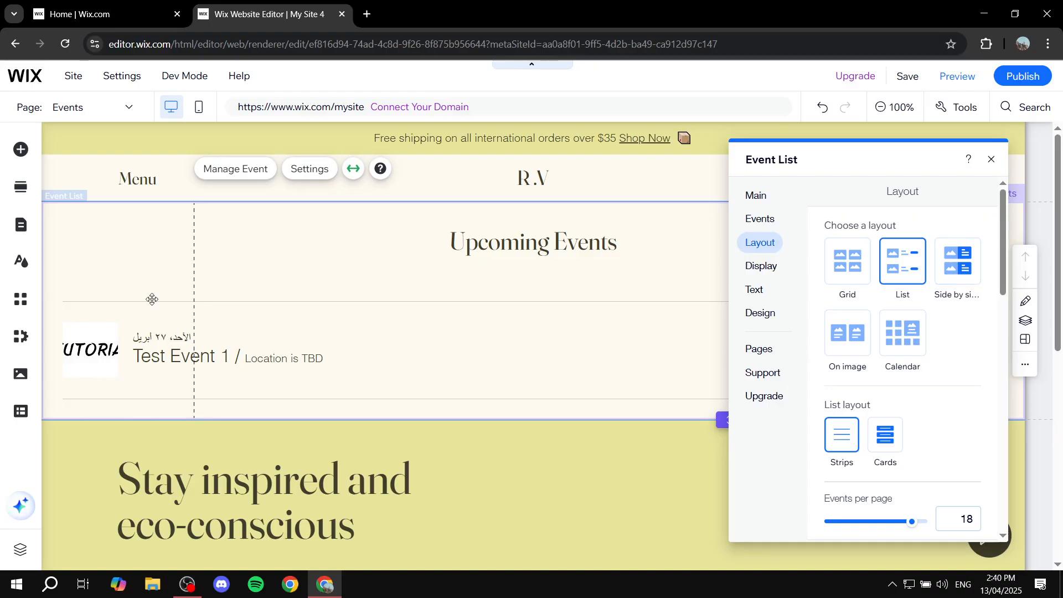
pyautogui.click(958, 260)
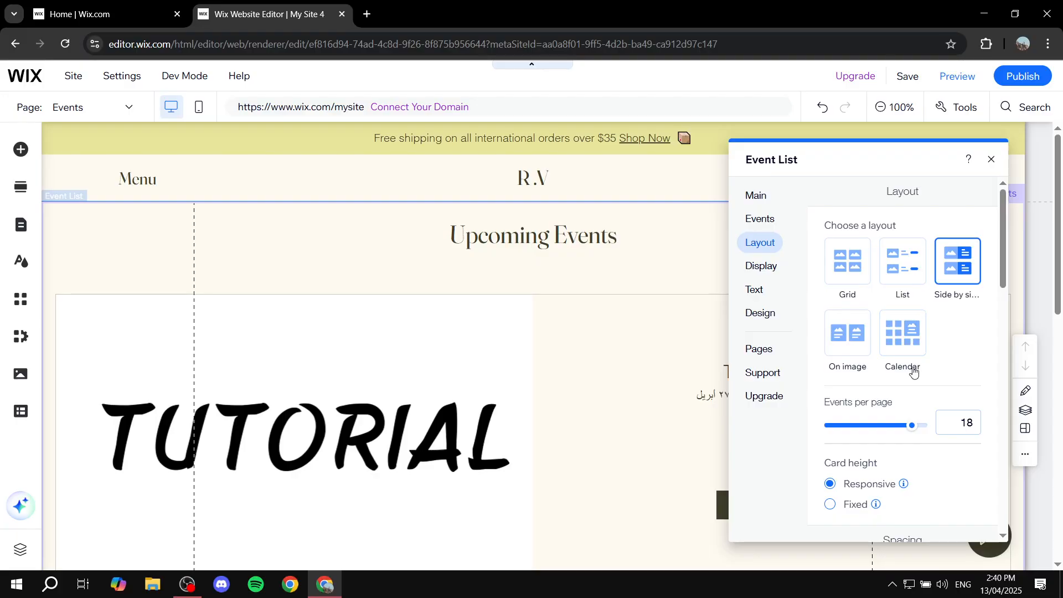
pyautogui.scroll(-1, 907, 344)
pyautogui.scroll(1, 904, 310)
pyautogui.click(848, 261)
# Set the event list's grid to 2 cards per row and 12 events per page
pyautogui.scroll(-3, 914, 387)
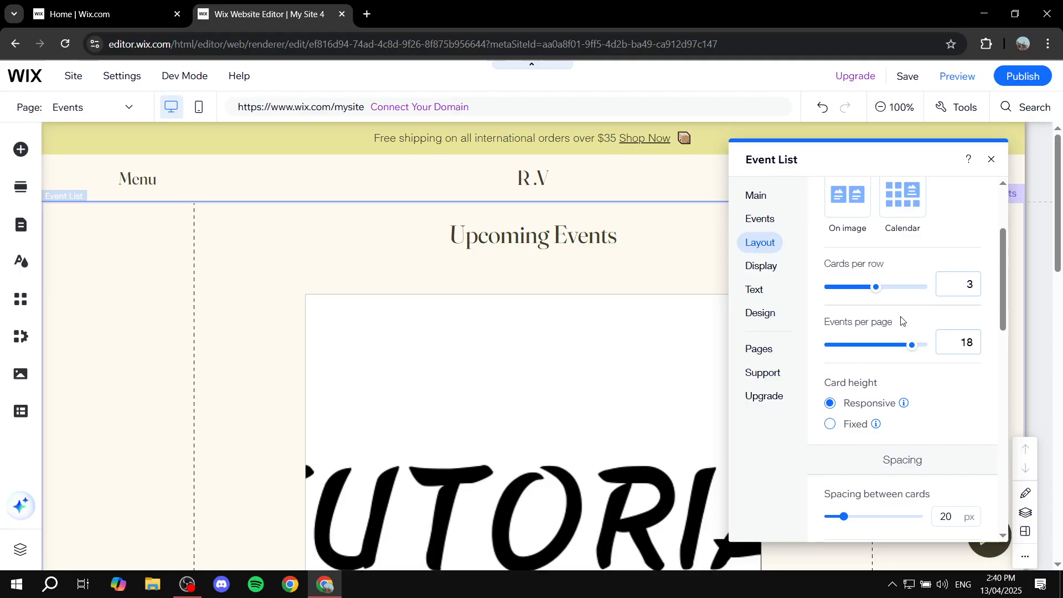
pyautogui.click(859, 288)
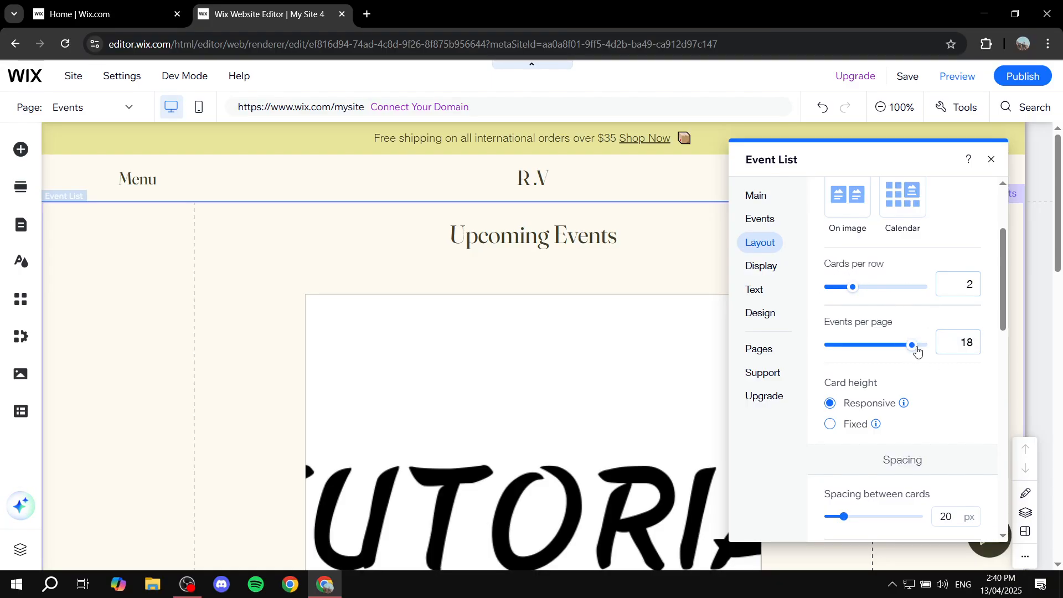
pyautogui.moveTo(918, 350); pyautogui.dragTo(885, 347)
pyautogui.scroll(3, 942, 249)
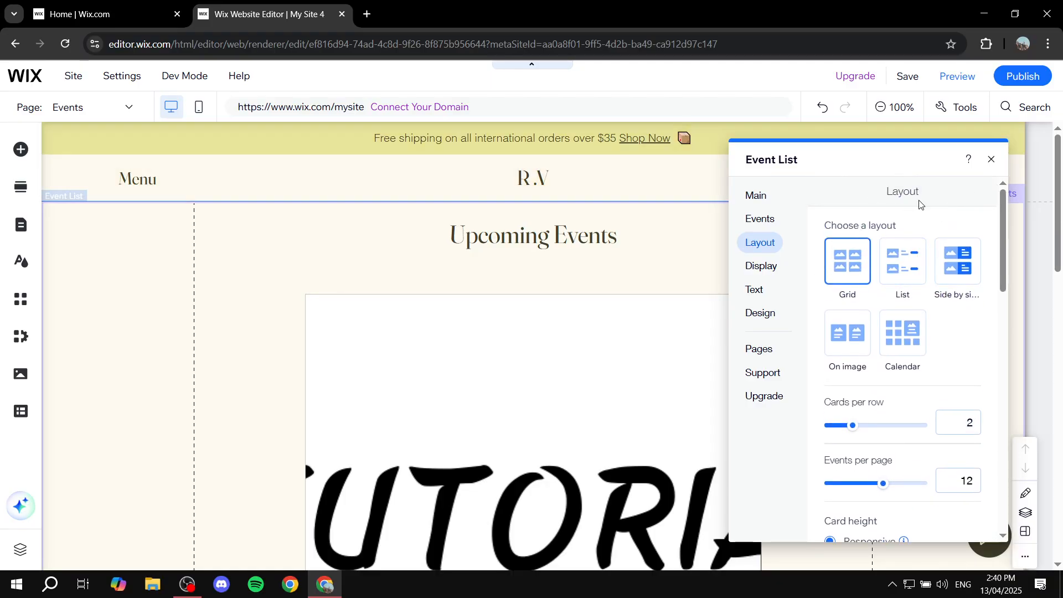
# Try hiding the date and location in the event list's display settings, restore both and close the settings
pyautogui.click(769, 268)
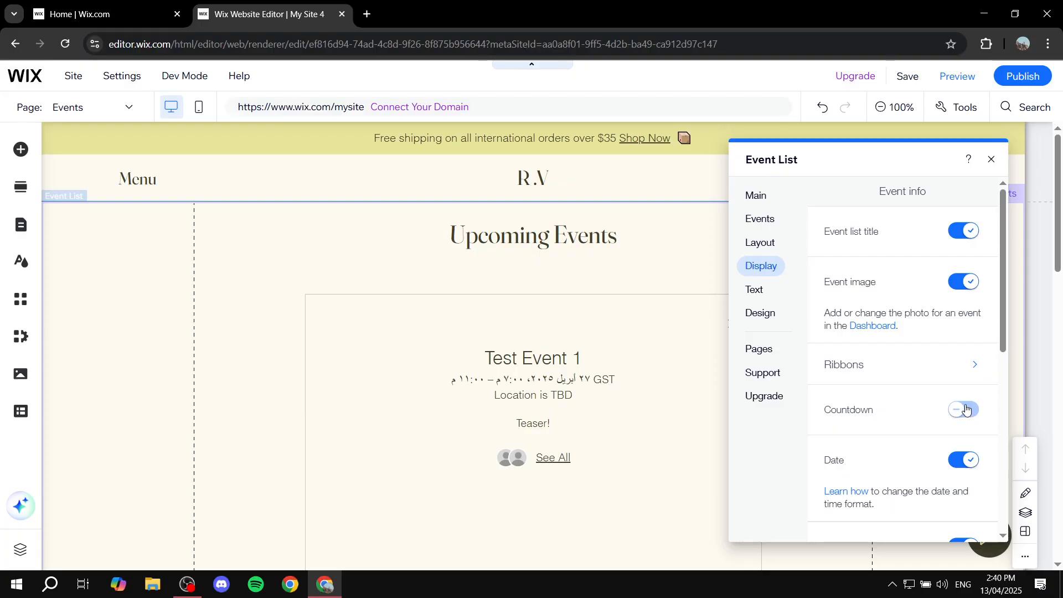
pyautogui.scroll(-3, 966, 409)
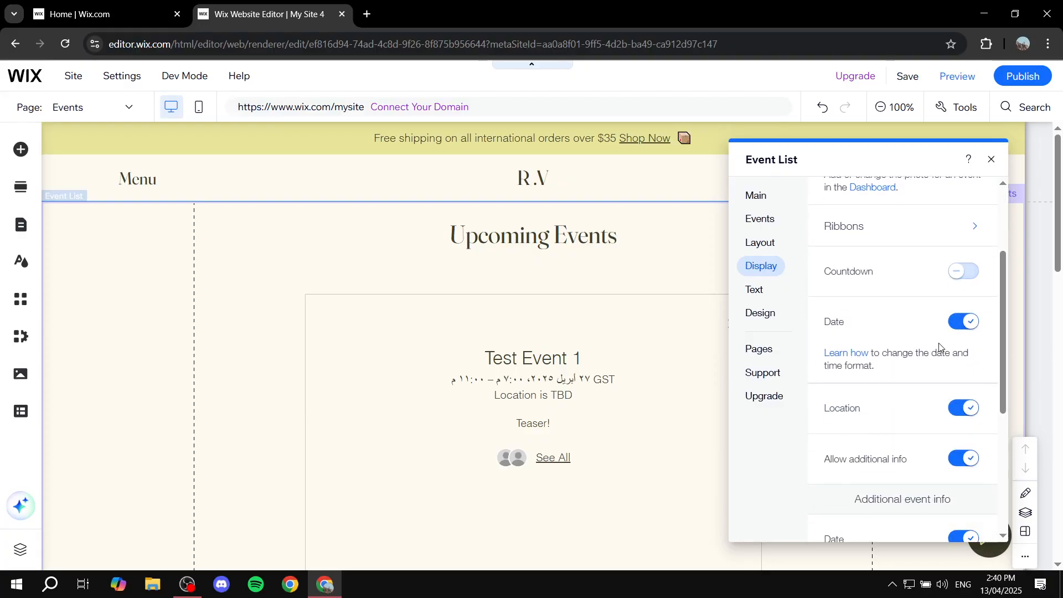
pyautogui.click(963, 322)
pyautogui.scroll(-5, 554, 421)
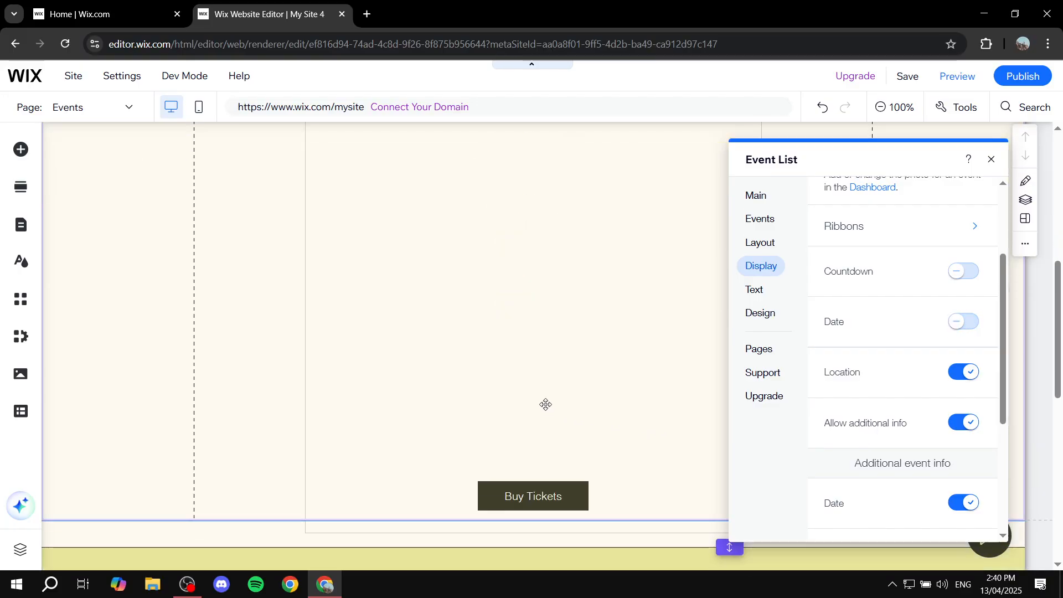
pyautogui.click(965, 371)
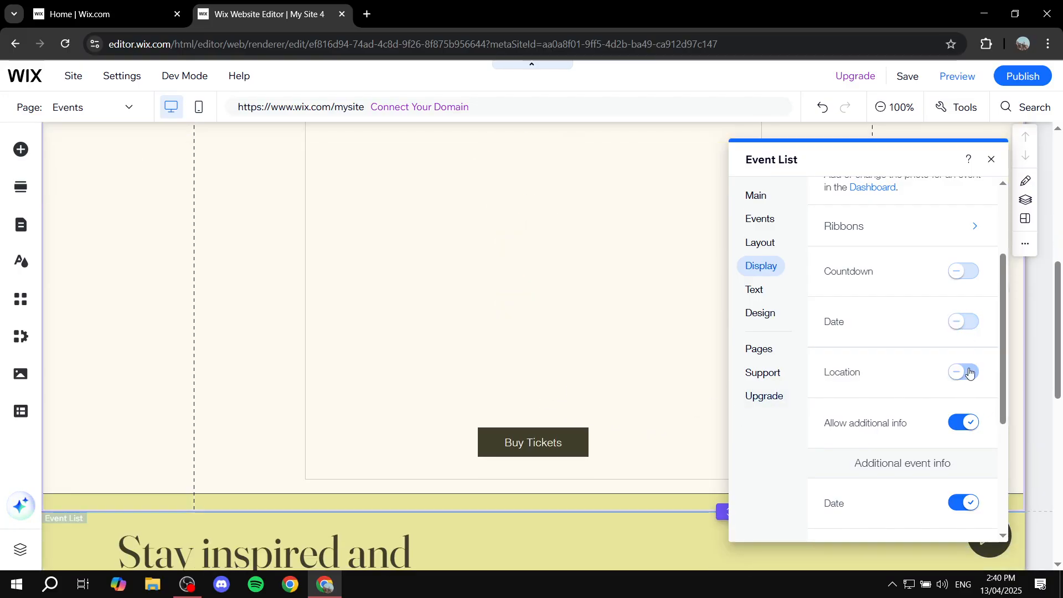
pyautogui.click(966, 408)
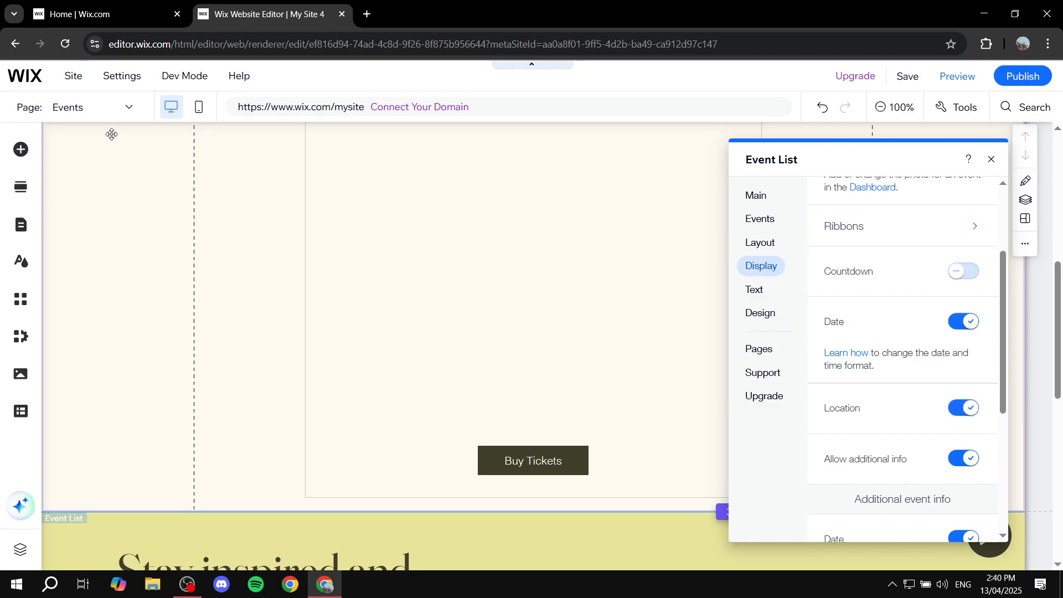
pyautogui.scroll(-5, 853, 249)
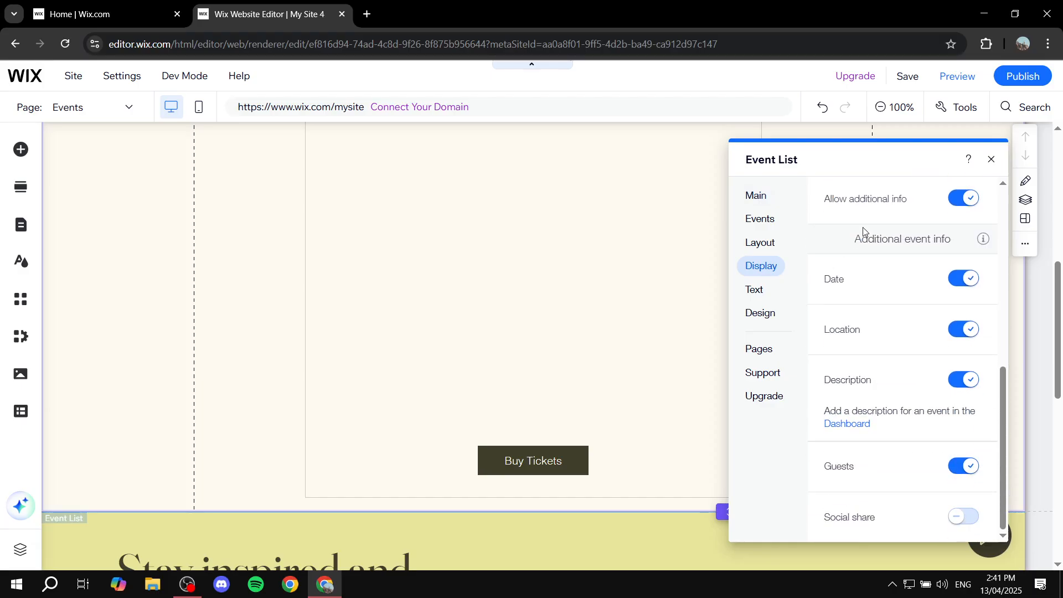
pyautogui.click(990, 160)
# Switch to the Schedule page and review the display options in the schedule's settings
pyautogui.click(95, 110)
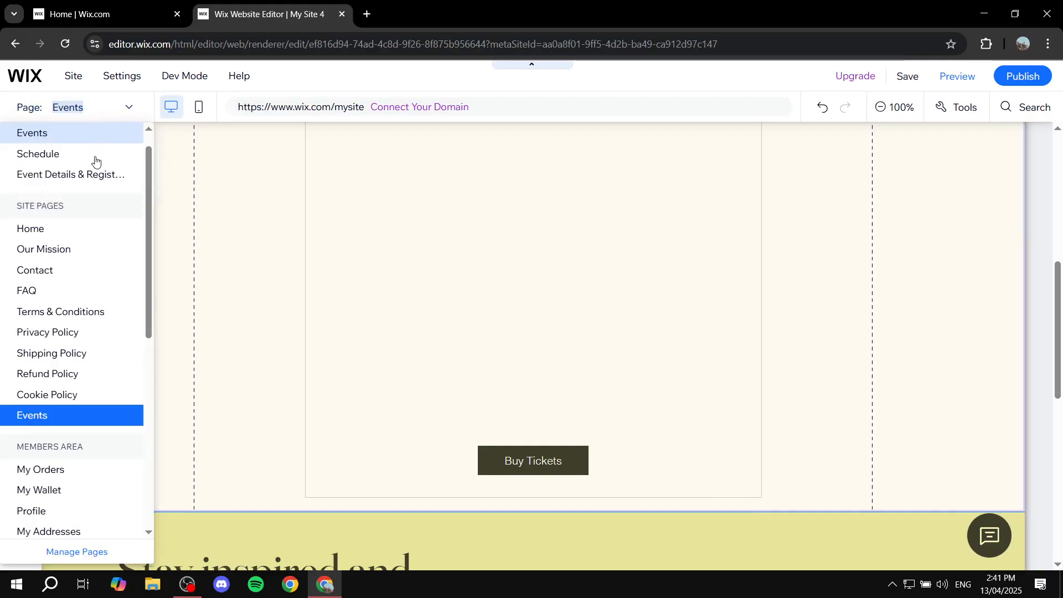
pyautogui.scroll(-7, 69, 435)
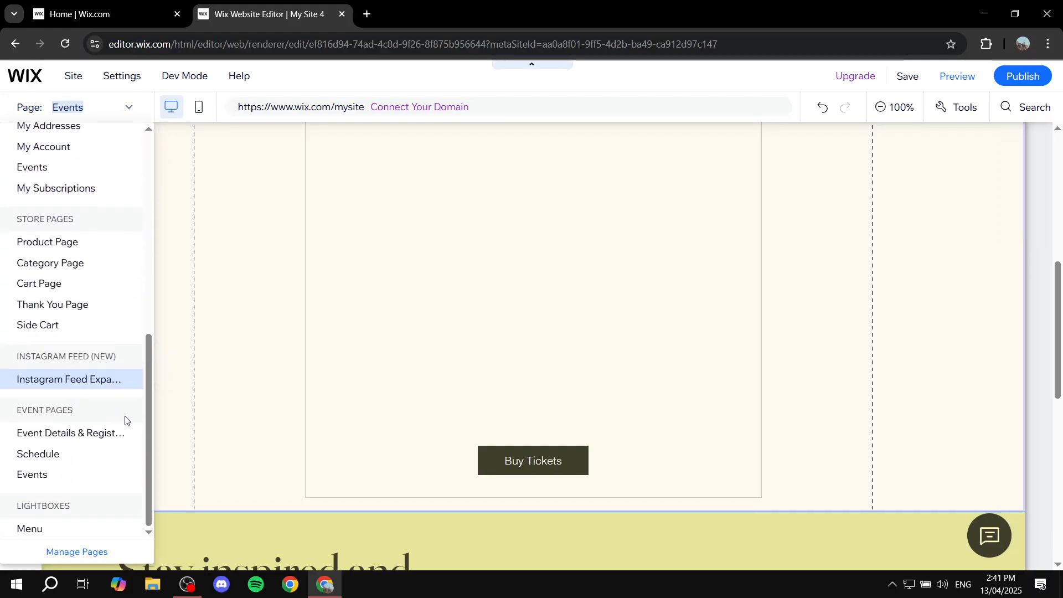
pyautogui.click(63, 455)
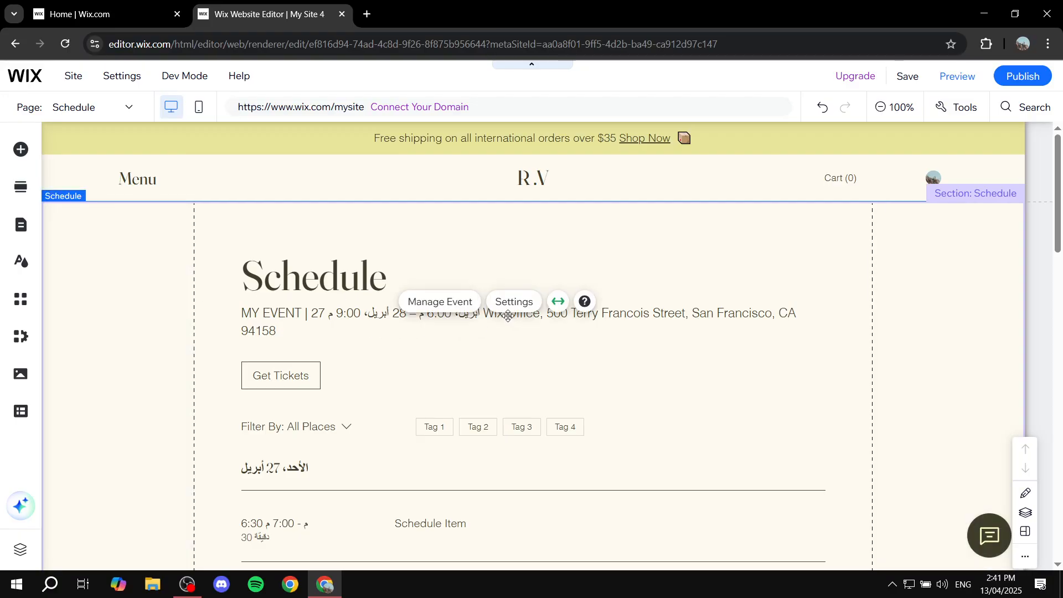
pyautogui.click(505, 303)
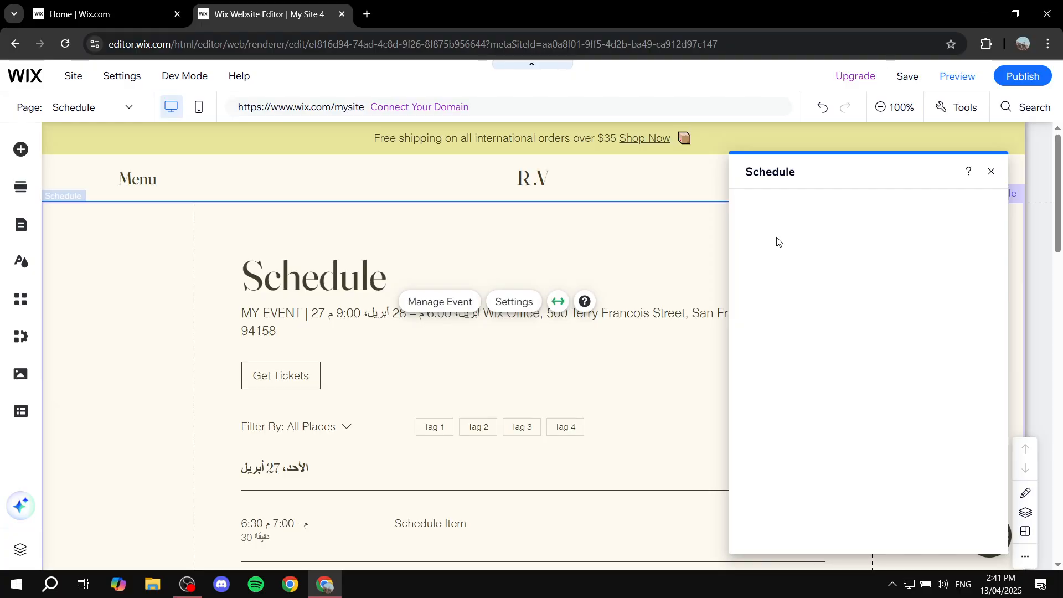
pyautogui.click(764, 231)
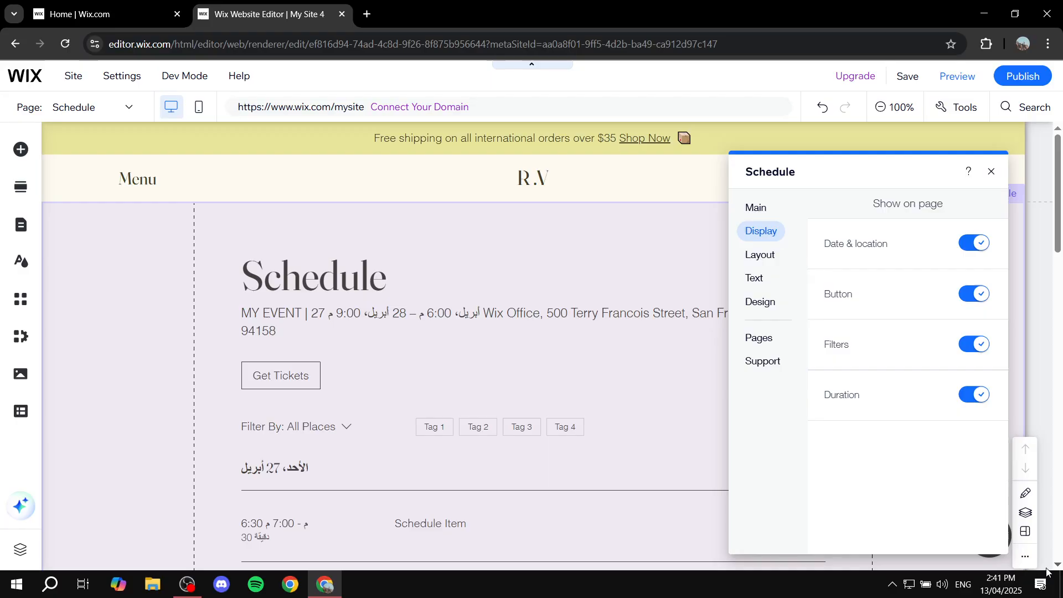
# Try the centered and right-aligned layouts for the schedule header and return it to left alignment
pyautogui.click(761, 255)
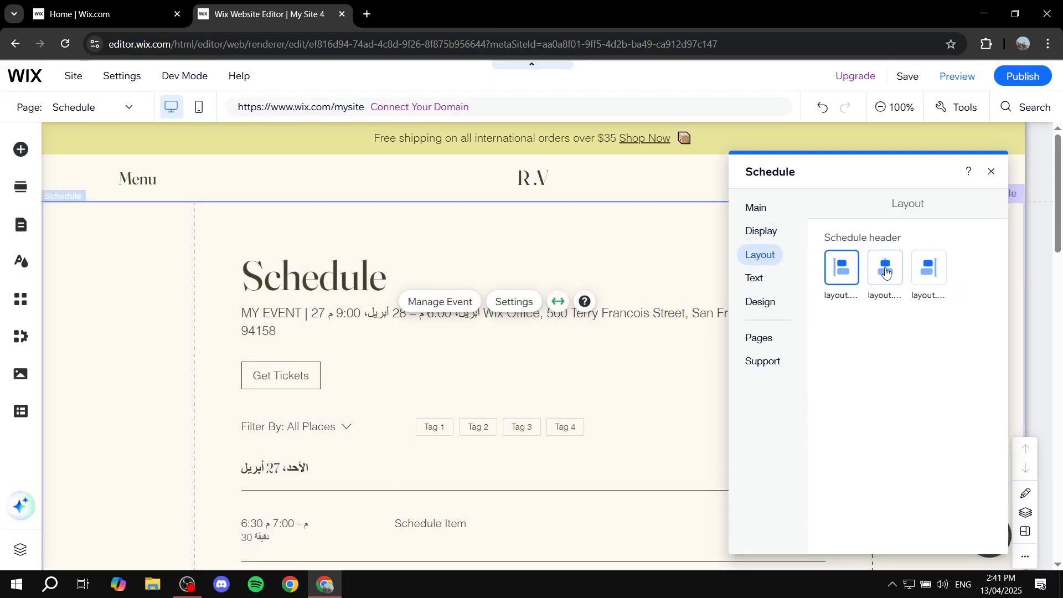
pyautogui.click(887, 272)
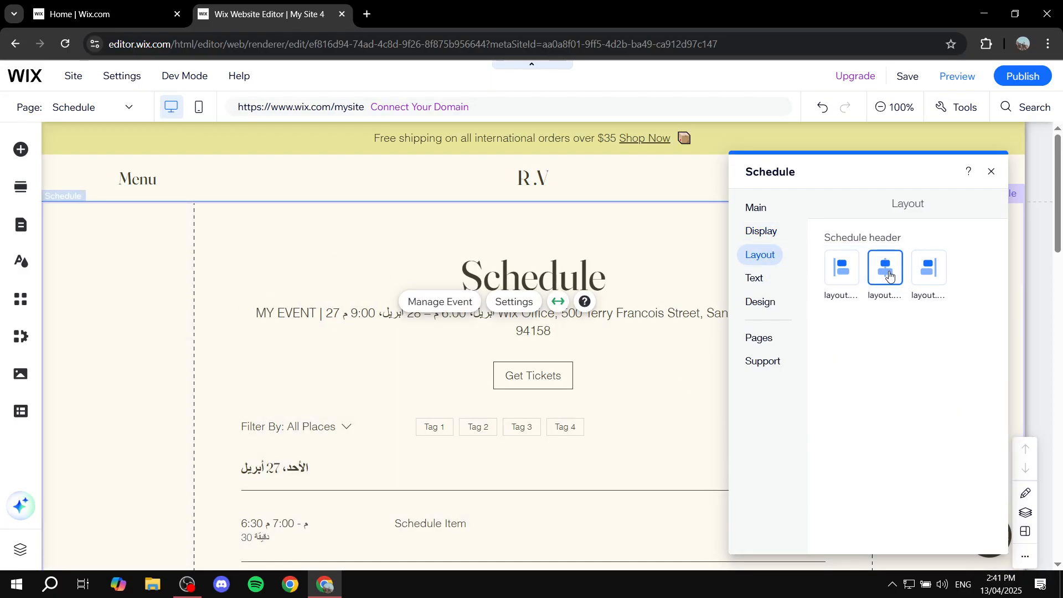
pyautogui.click(928, 270)
pyautogui.click(886, 270)
pyautogui.click(841, 273)
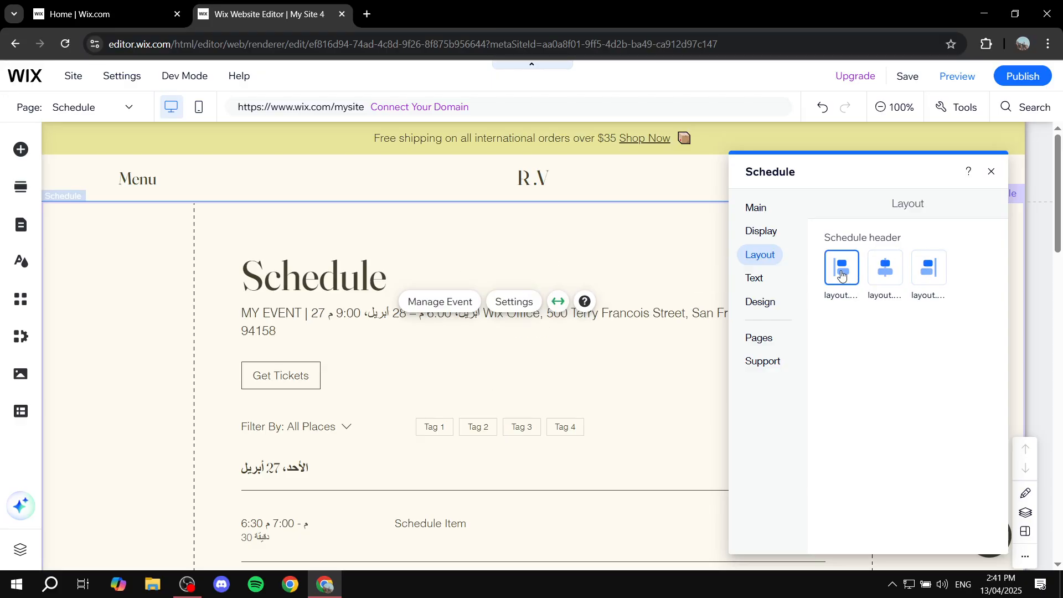
# Close the schedule settings, look over the schedule items and switch to the Event Details page
pyautogui.click(992, 174)
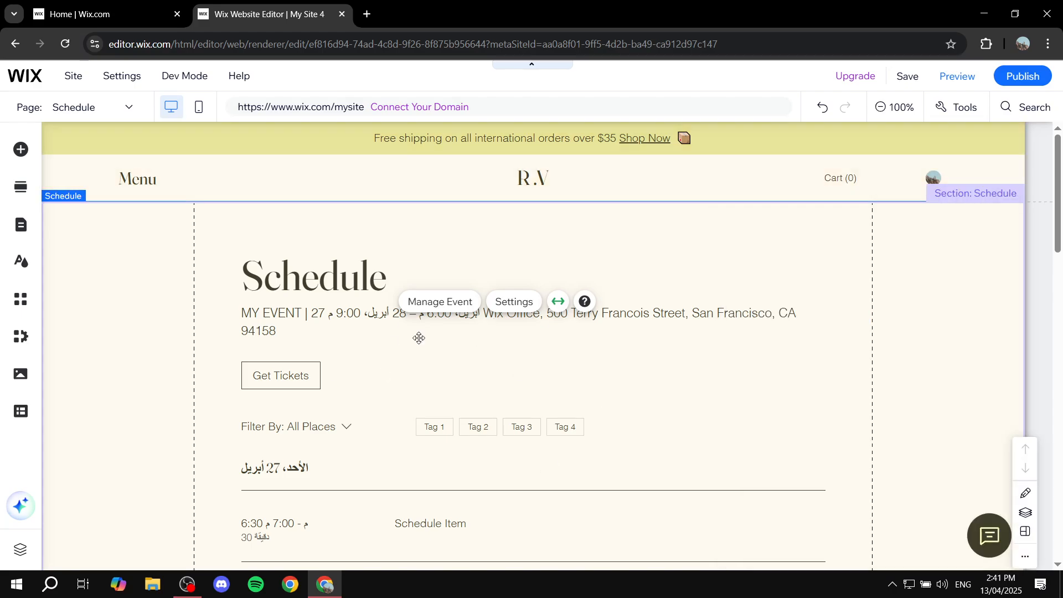
pyautogui.scroll(-5, 504, 363)
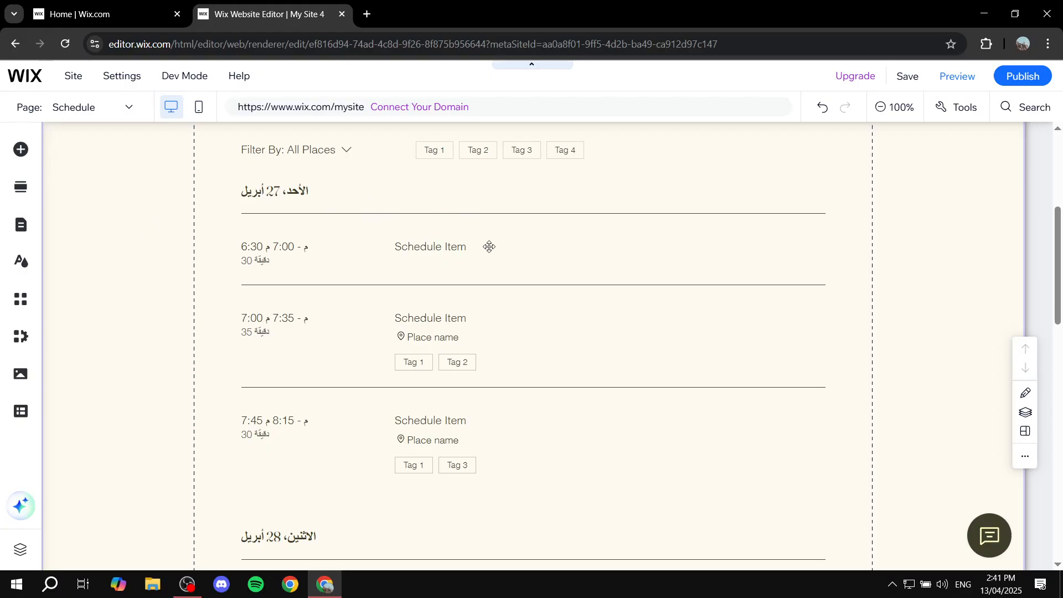
pyautogui.scroll(5, 490, 247)
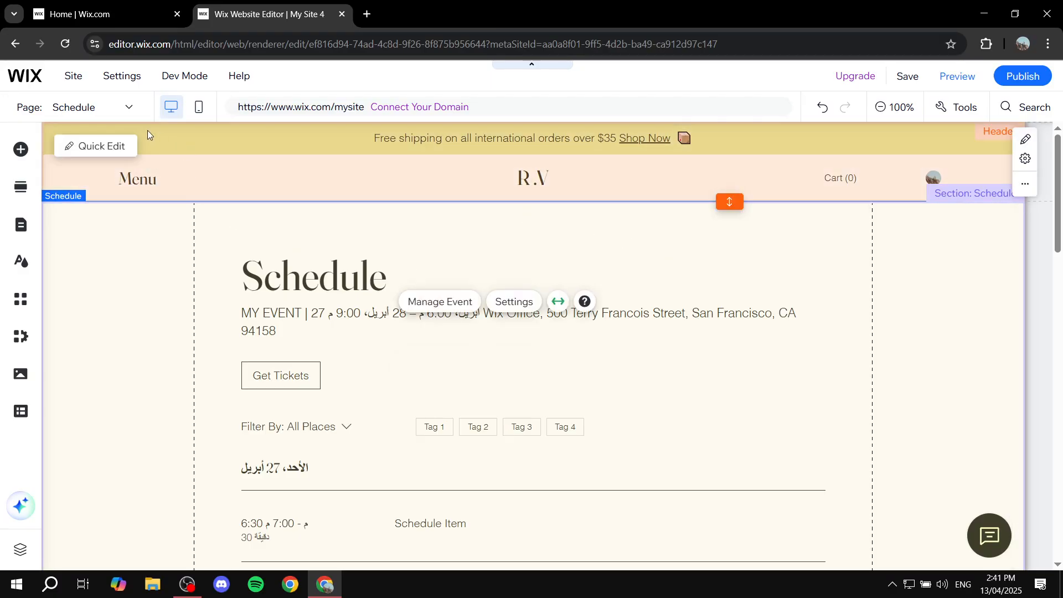
pyautogui.click(113, 104)
pyautogui.scroll(-8, 84, 332)
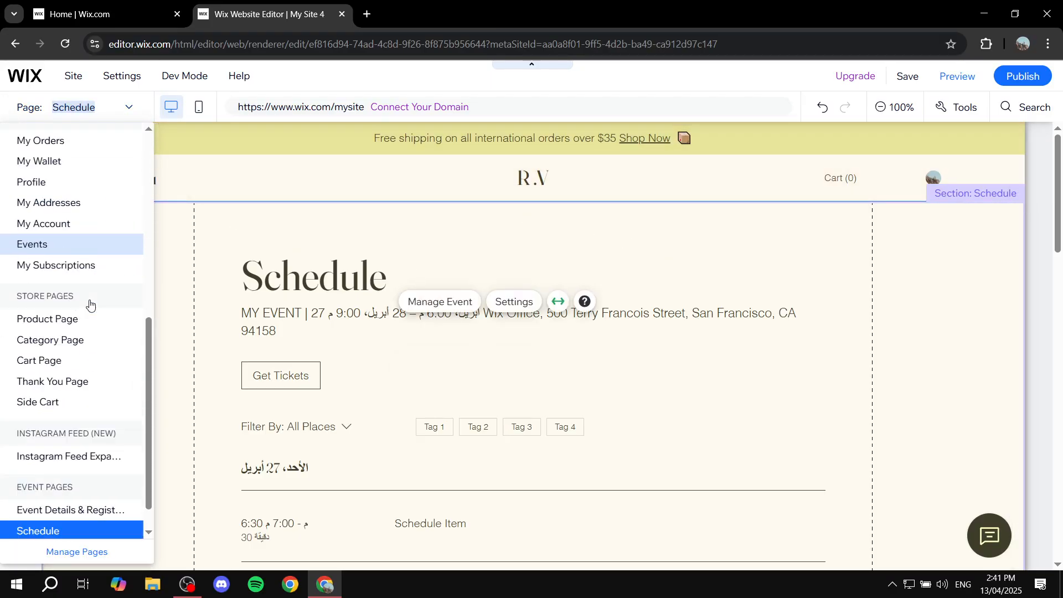
pyautogui.click(66, 433)
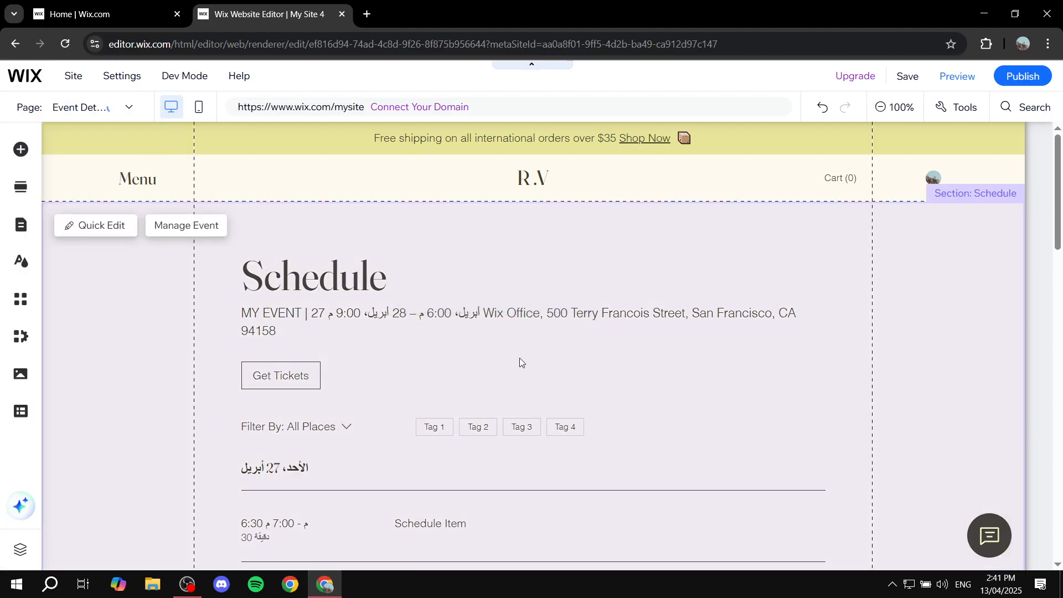
# Examine the event details page, including its header, time and location, guests, about, tickets and sharing sections
pyautogui.scroll(-10, 693, 291)
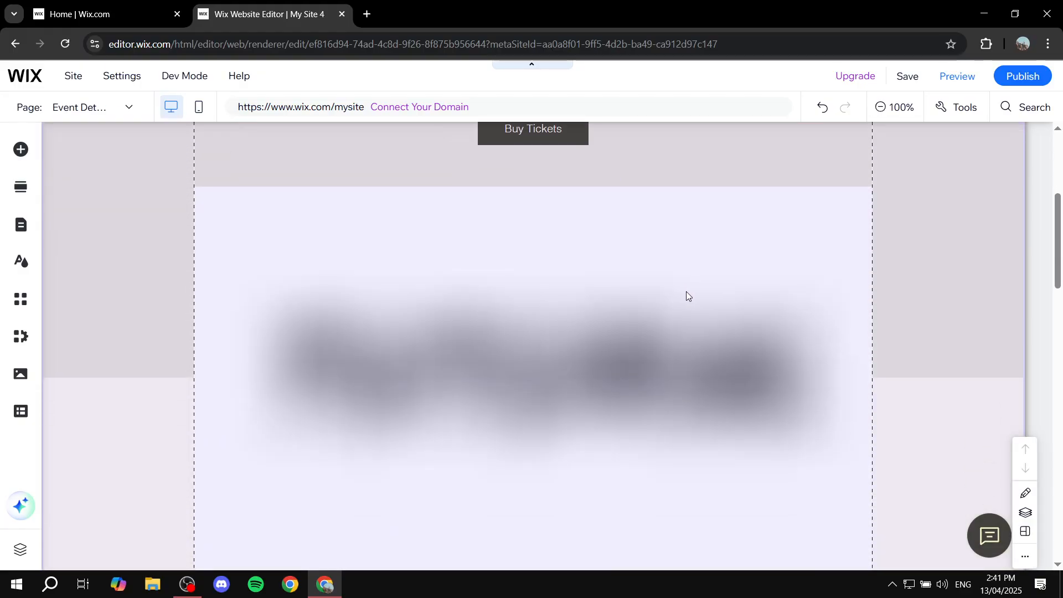
pyautogui.scroll(-10, 543, 275)
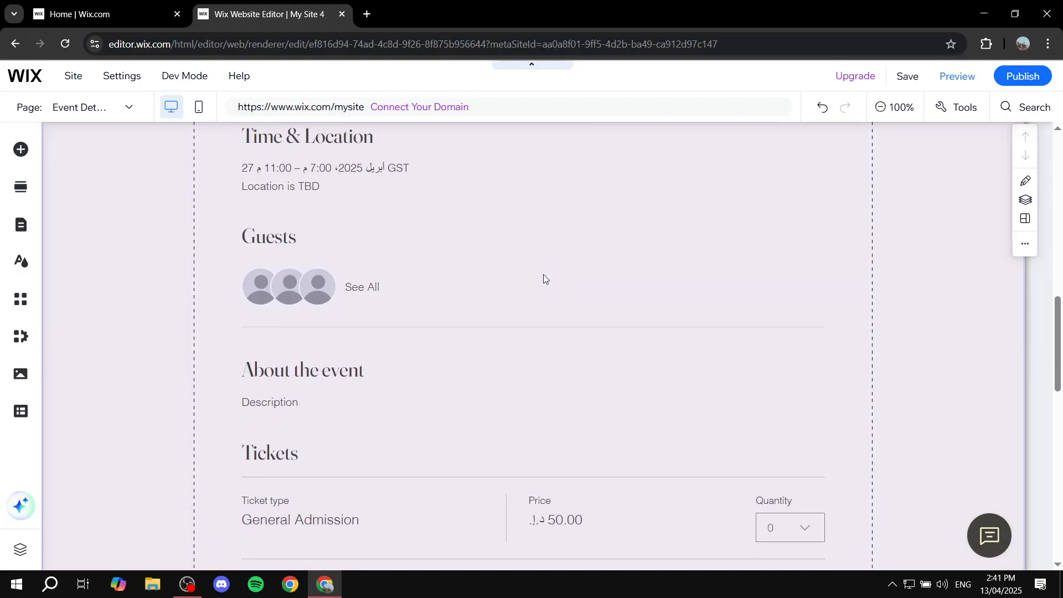
pyautogui.scroll(5, 541, 279)
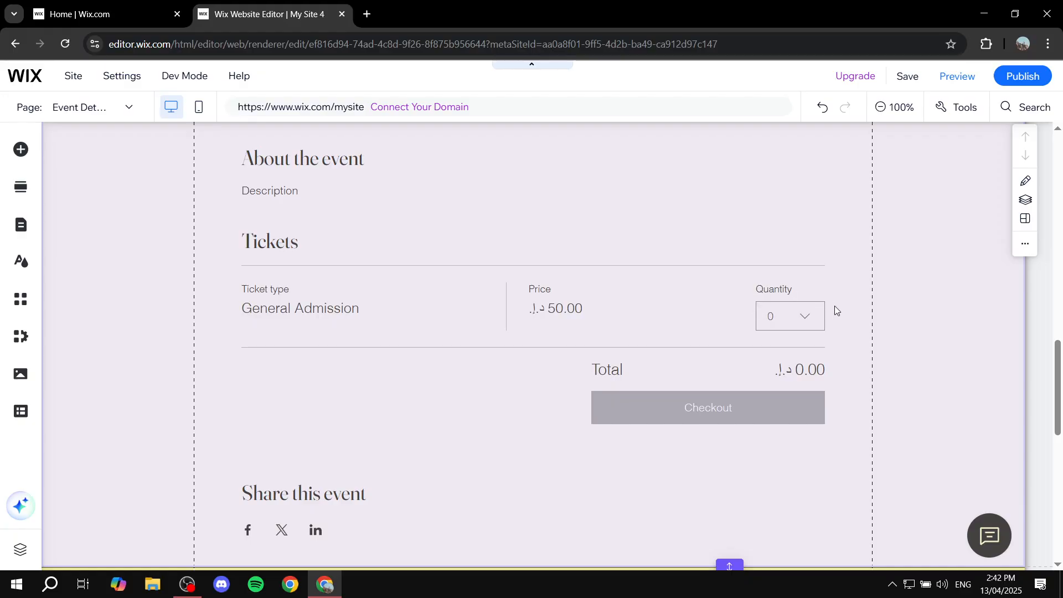
pyautogui.scroll(1, 792, 308)
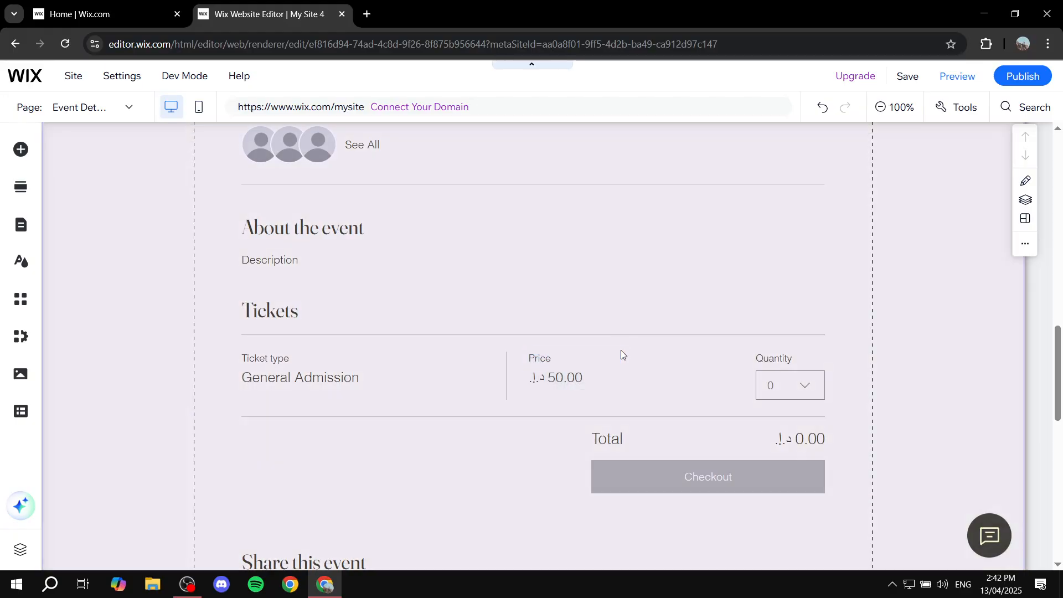
pyautogui.click(640, 337)
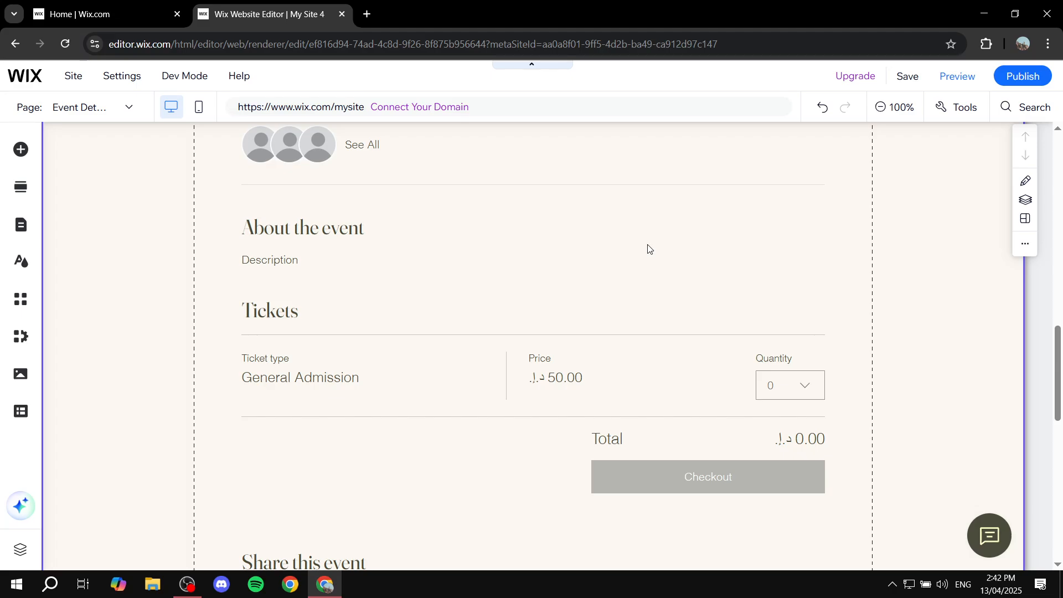
pyautogui.scroll(10, 649, 249)
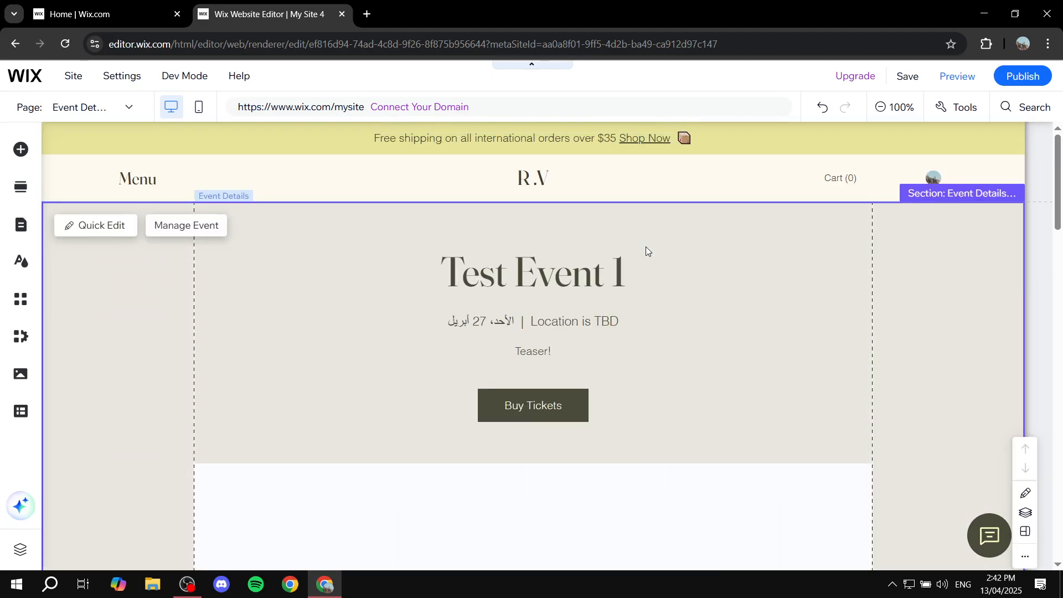
pyautogui.scroll(-3, 646, 247)
pyautogui.scroll(-2, 690, 299)
pyautogui.scroll(5, 631, 349)
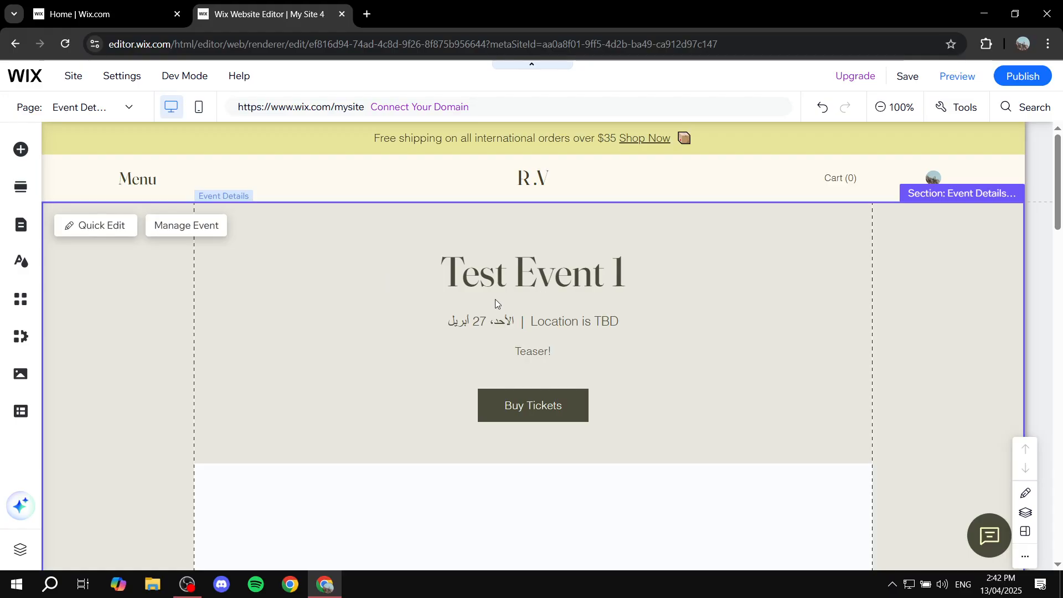
# Change the header layout of the Event Details element to Side by side in its settings
pyautogui.click(331, 317)
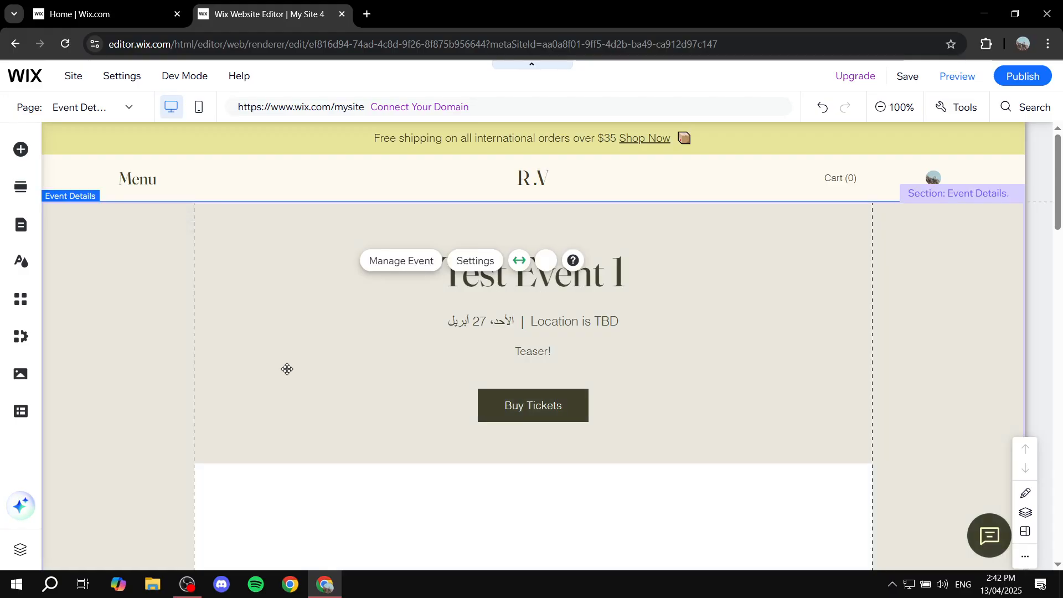
pyautogui.click(476, 262)
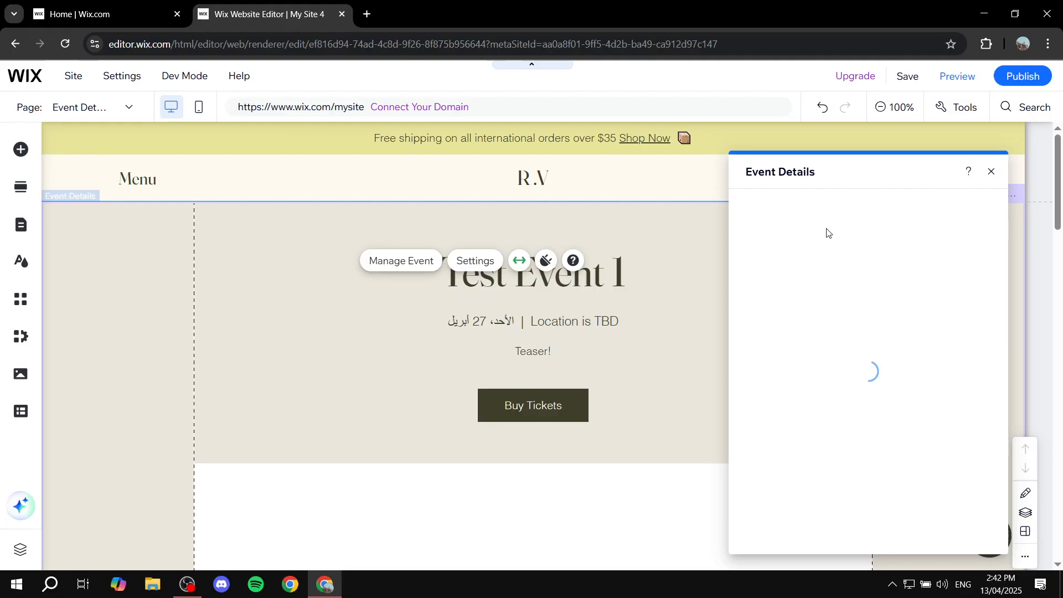
pyautogui.click(765, 232)
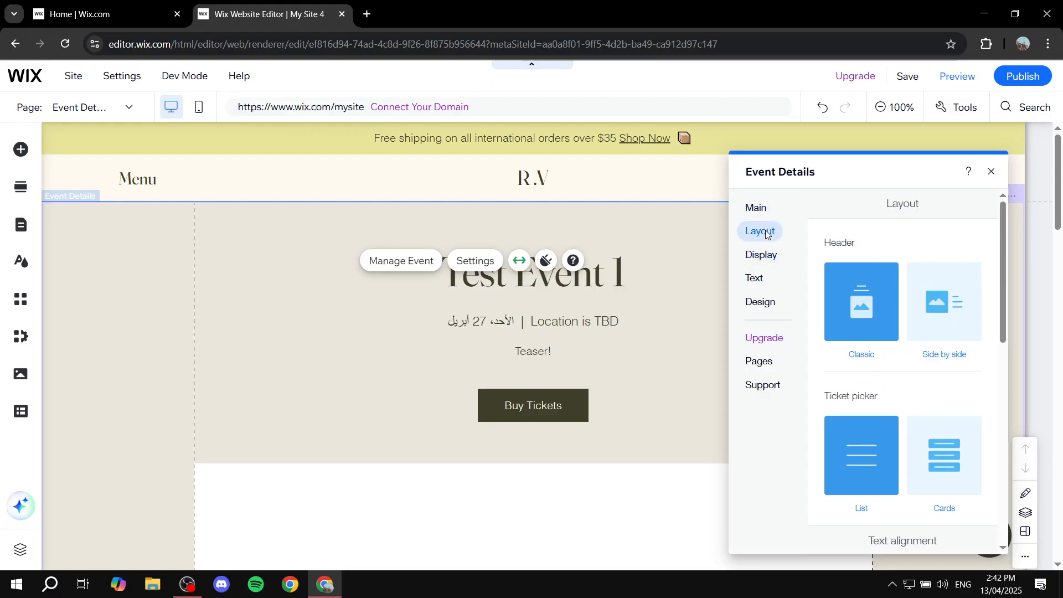
pyautogui.click(942, 305)
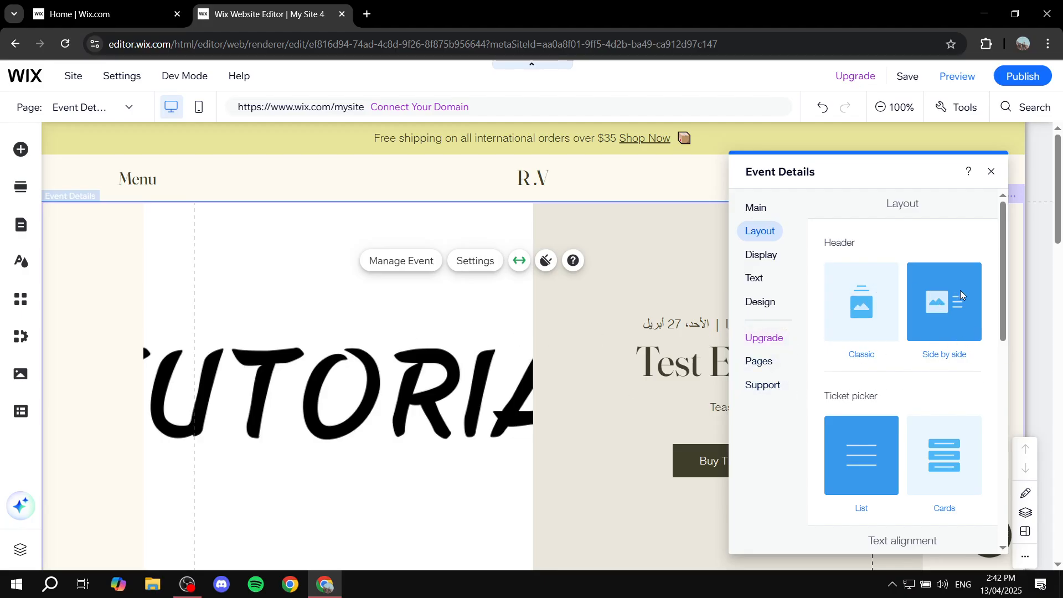
# Review which header and page elements are shown in the Event Details display options, and close the settings
pyautogui.click(764, 250)
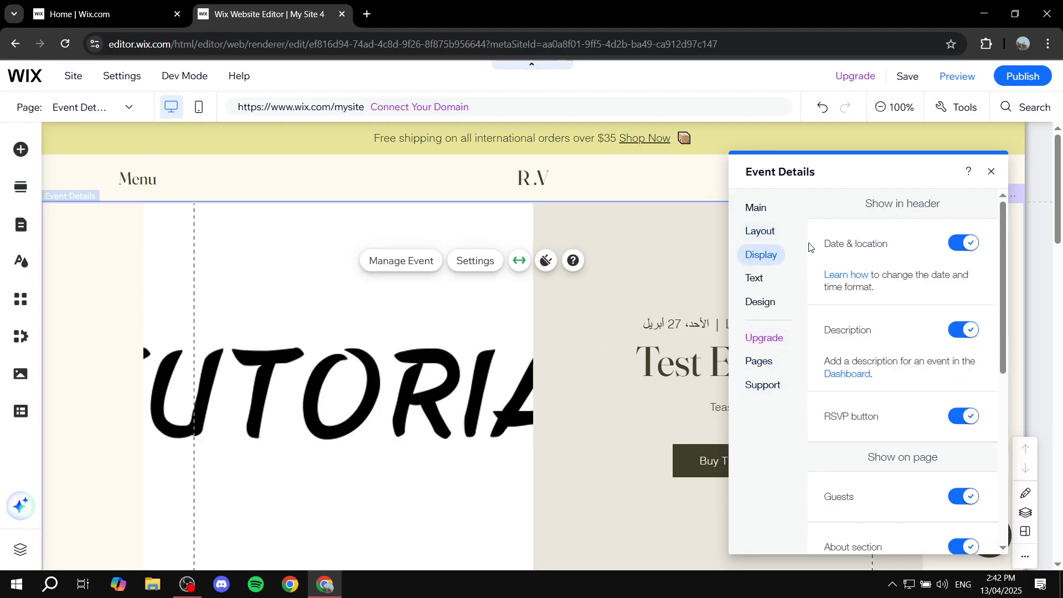
pyautogui.scroll(-4, 883, 263)
pyautogui.scroll(-3, 884, 268)
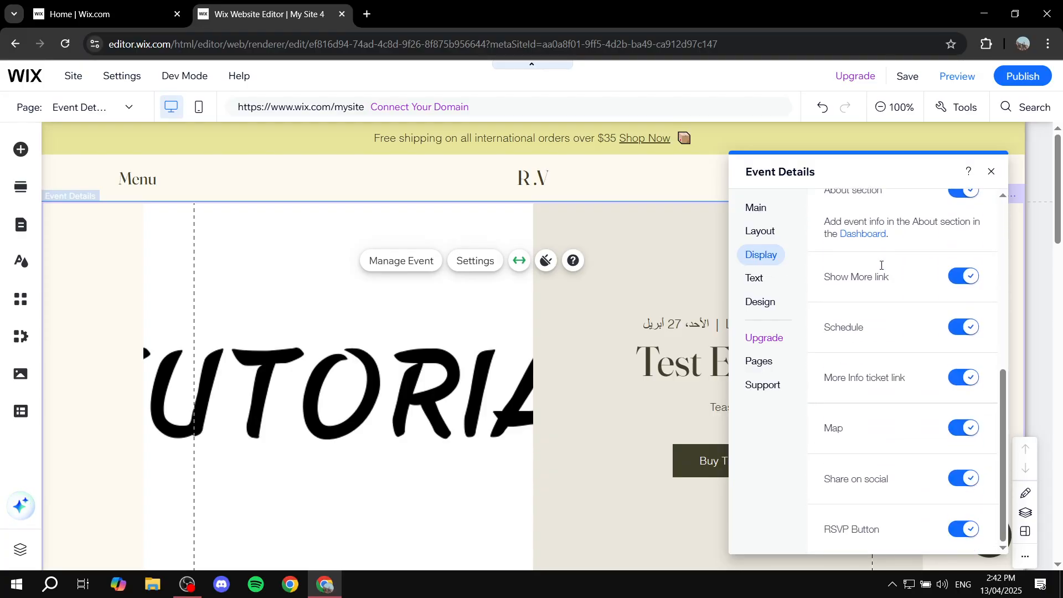
pyautogui.scroll(6, 885, 268)
pyautogui.click(992, 172)
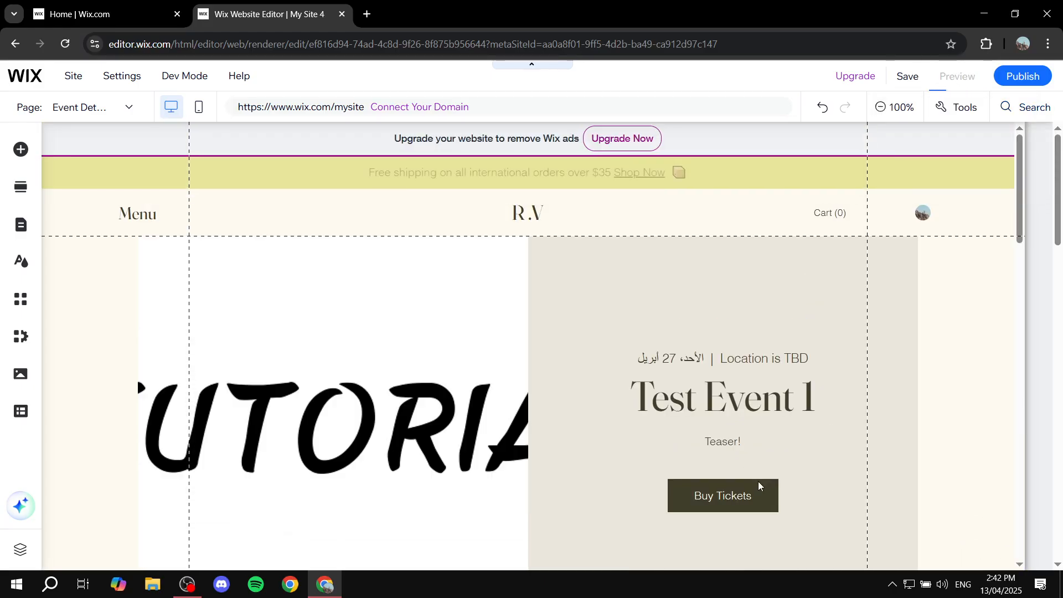
# In the site preview, try a quantity of 2 for the General Admission ticket and reset it to 0
pyautogui.scroll(-10, 741, 497)
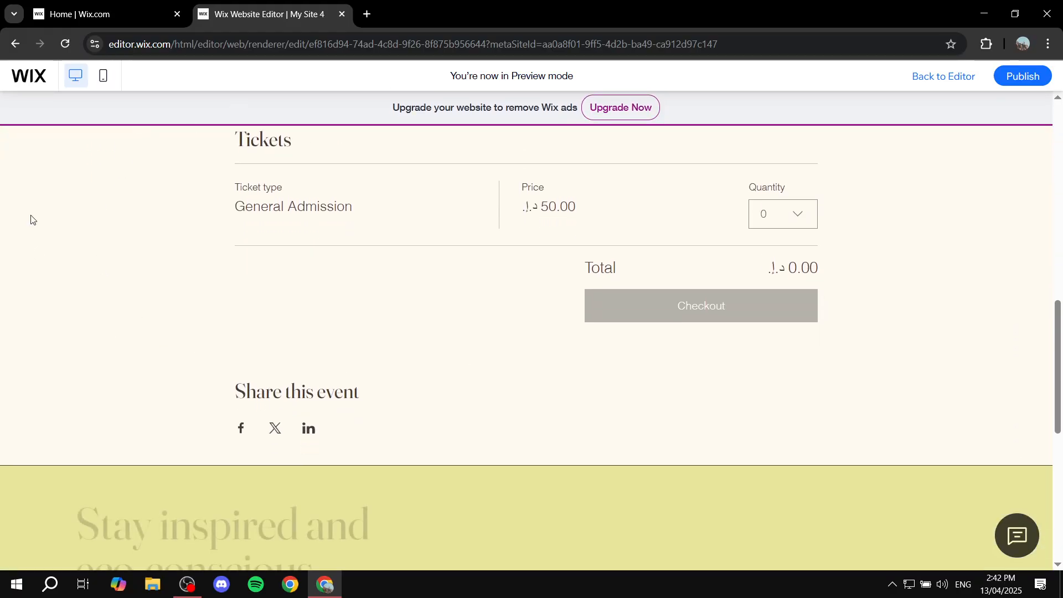
pyautogui.click(790, 214)
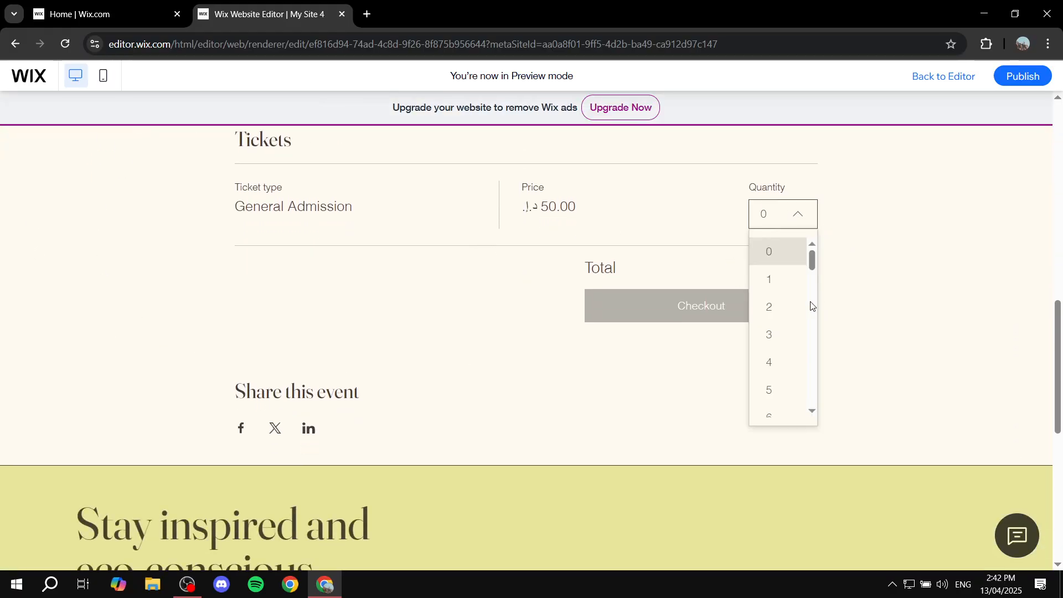
pyautogui.click(771, 308)
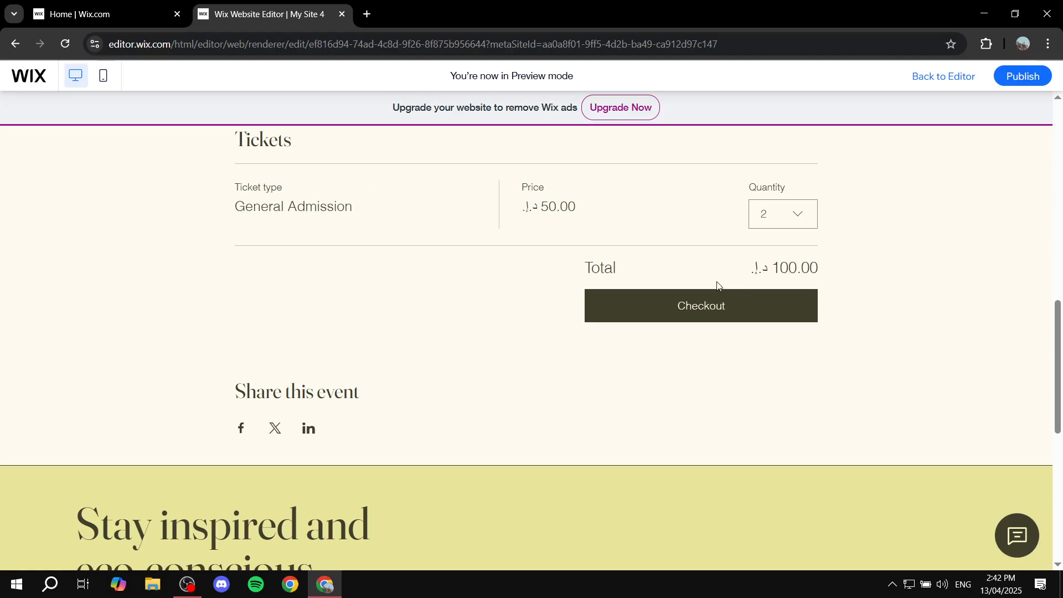
pyautogui.click(807, 222)
pyautogui.click(779, 254)
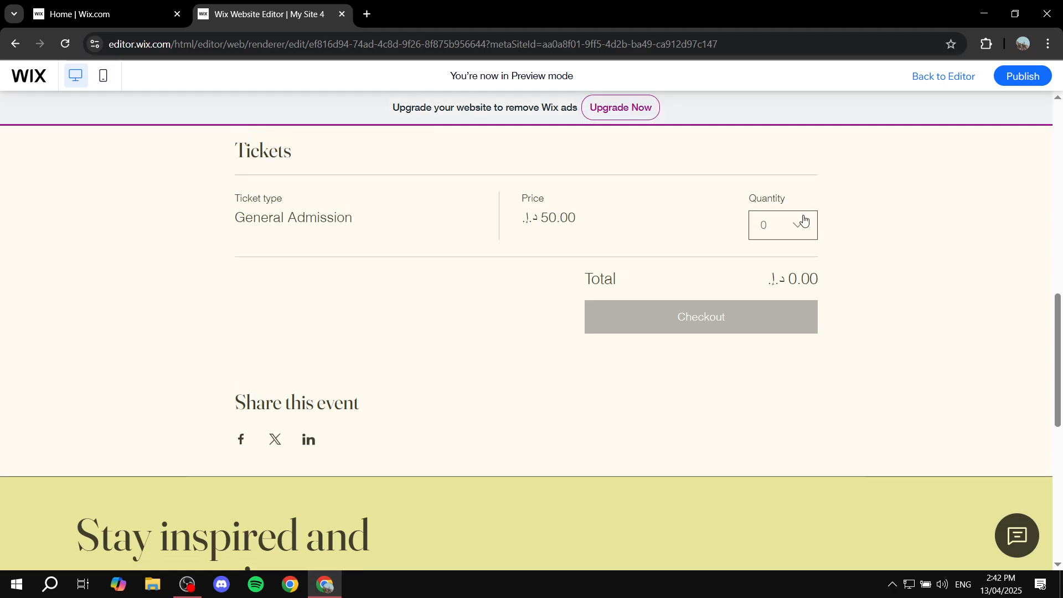
pyautogui.scroll(10, 791, 210)
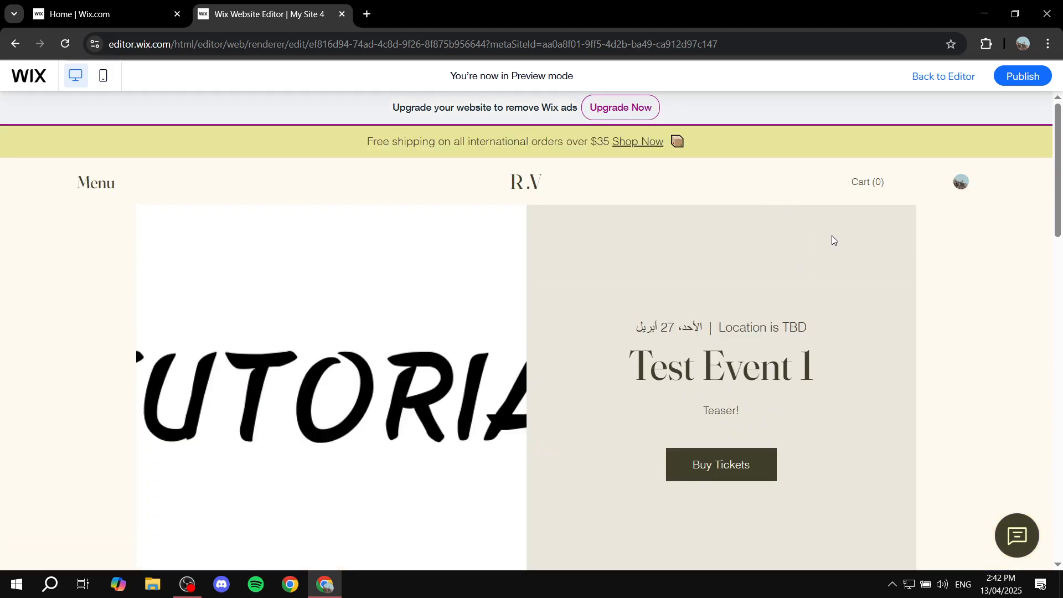